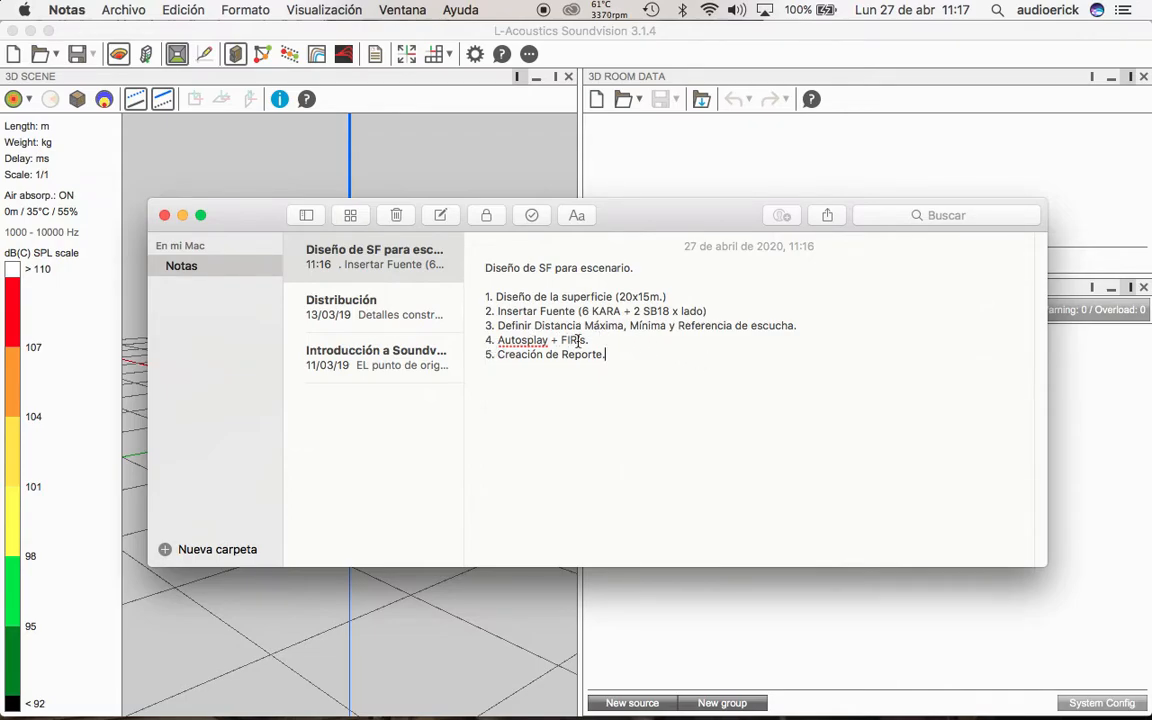
# Step: Put away the side-fill design notes and create a new surface in the Soundvision room data
pyautogui.moveTo(707, 211); pyautogui.dragTo(747, 156)
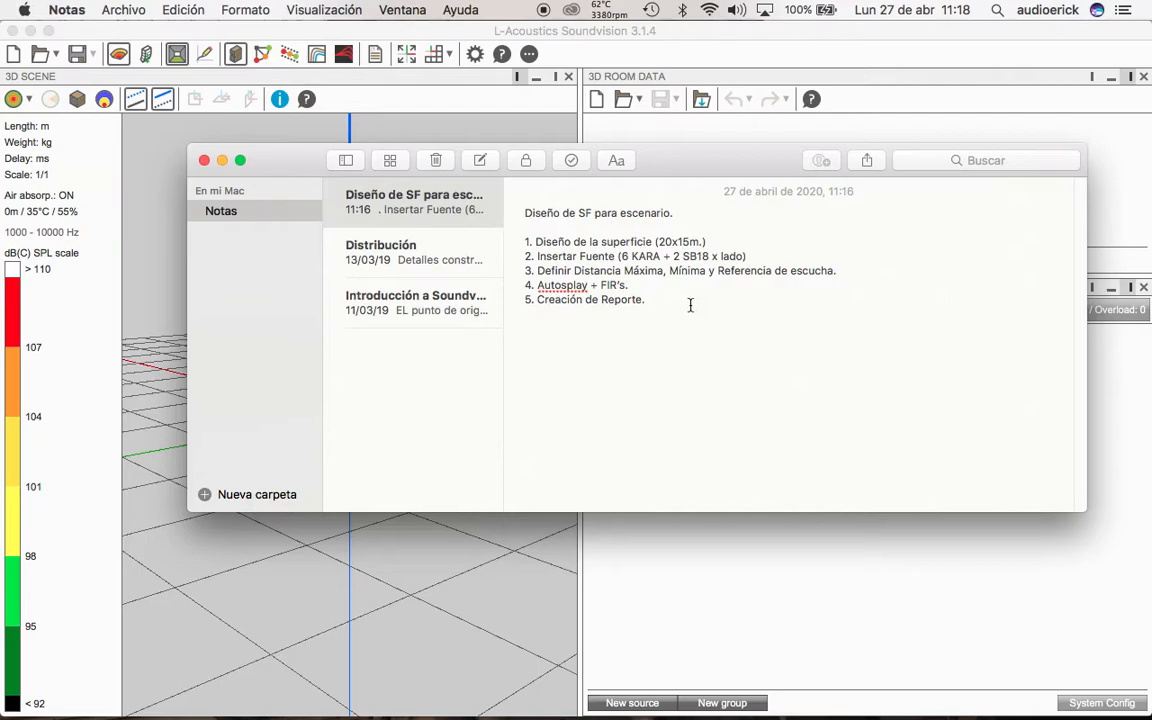
pyautogui.click(222, 161)
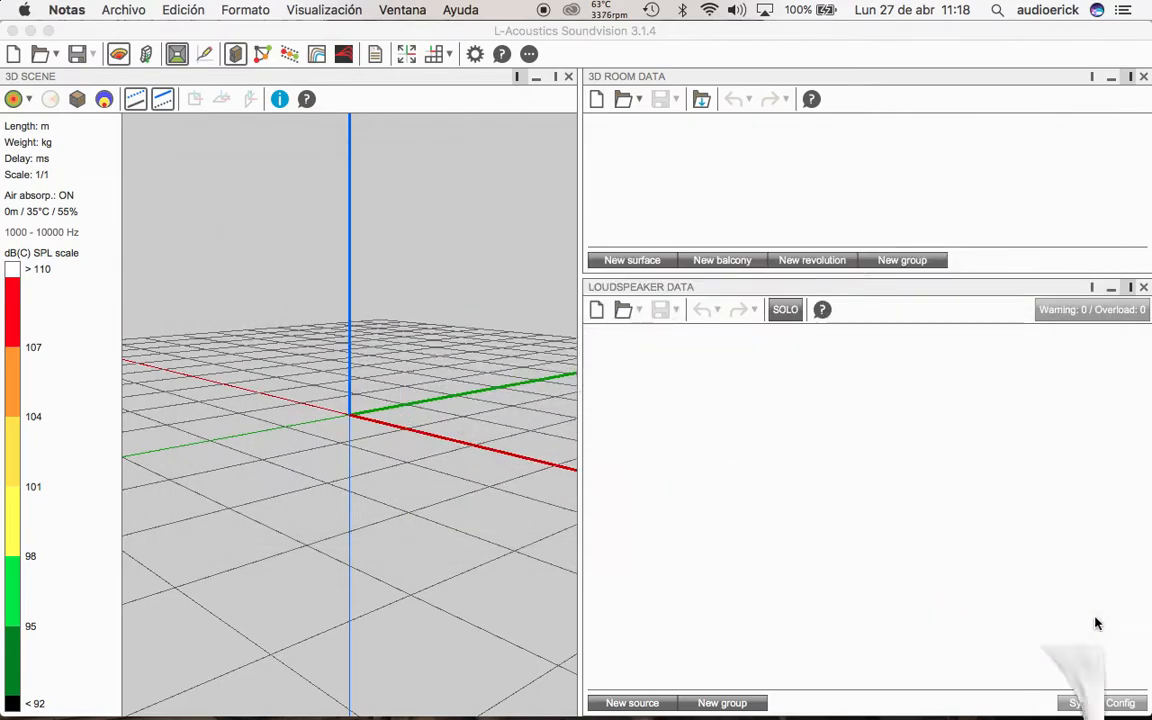
pyautogui.click(640, 261)
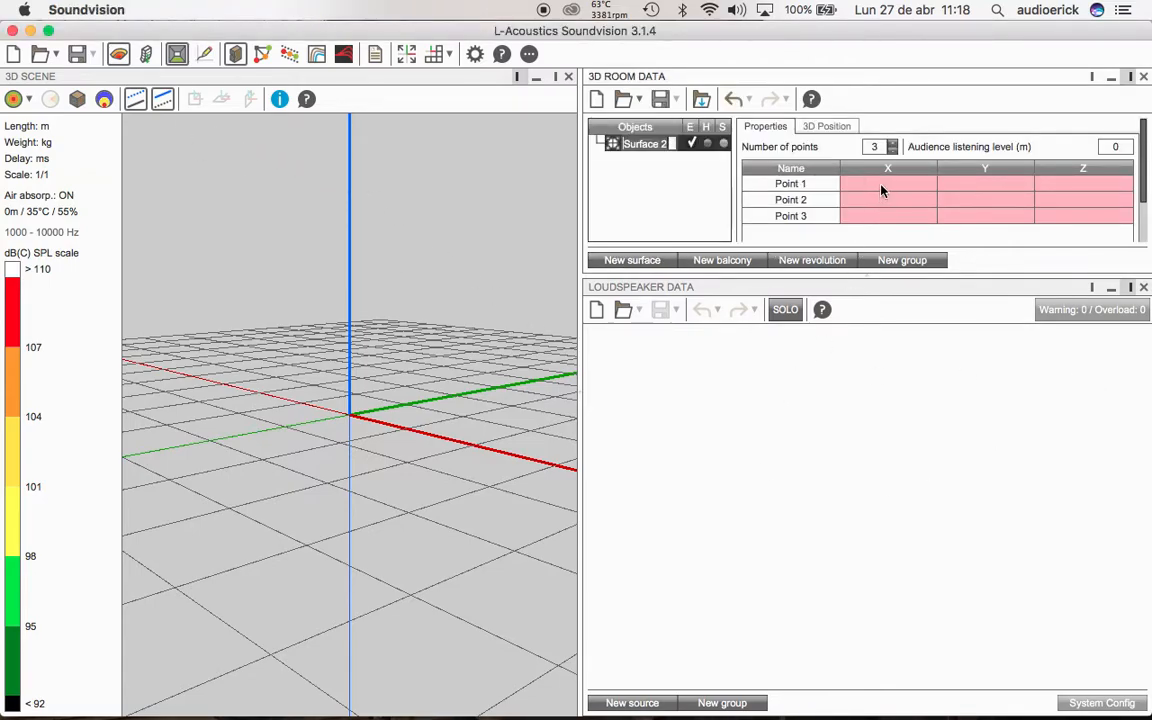
pyautogui.moveTo(309, 458); pyautogui.dragTo(327, 491)
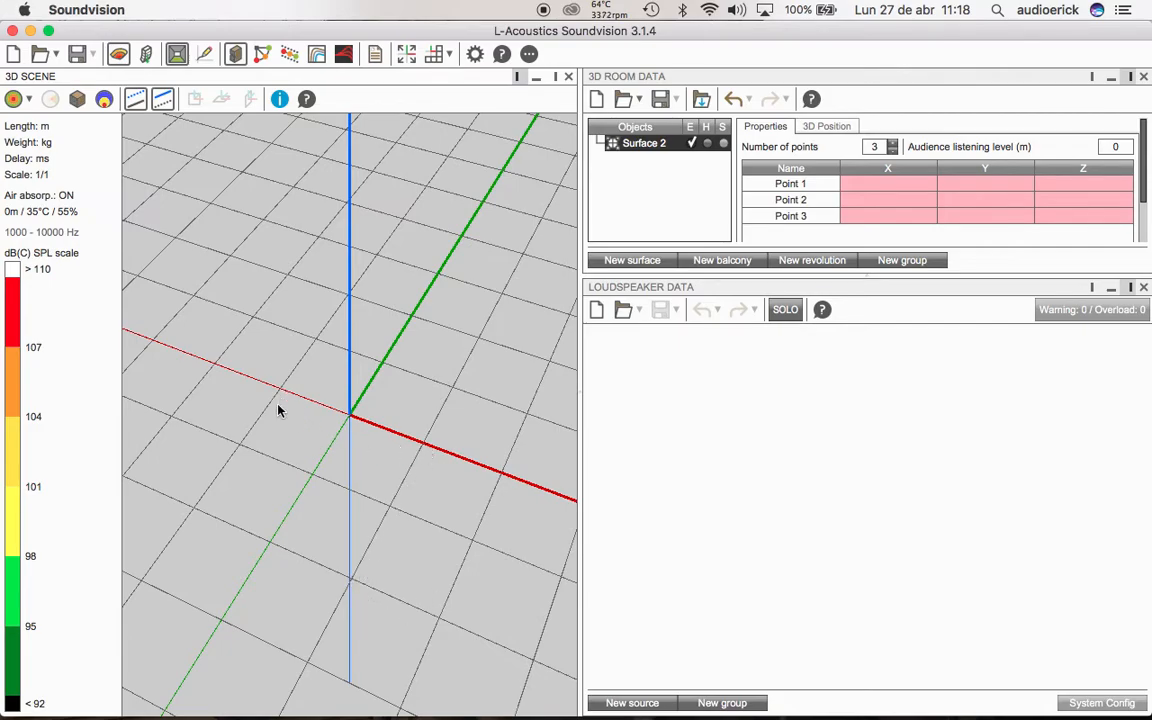
# Step: Set Point 1 of the new surface to X 10, Y 0, Z 0
pyautogui.click(884, 185)
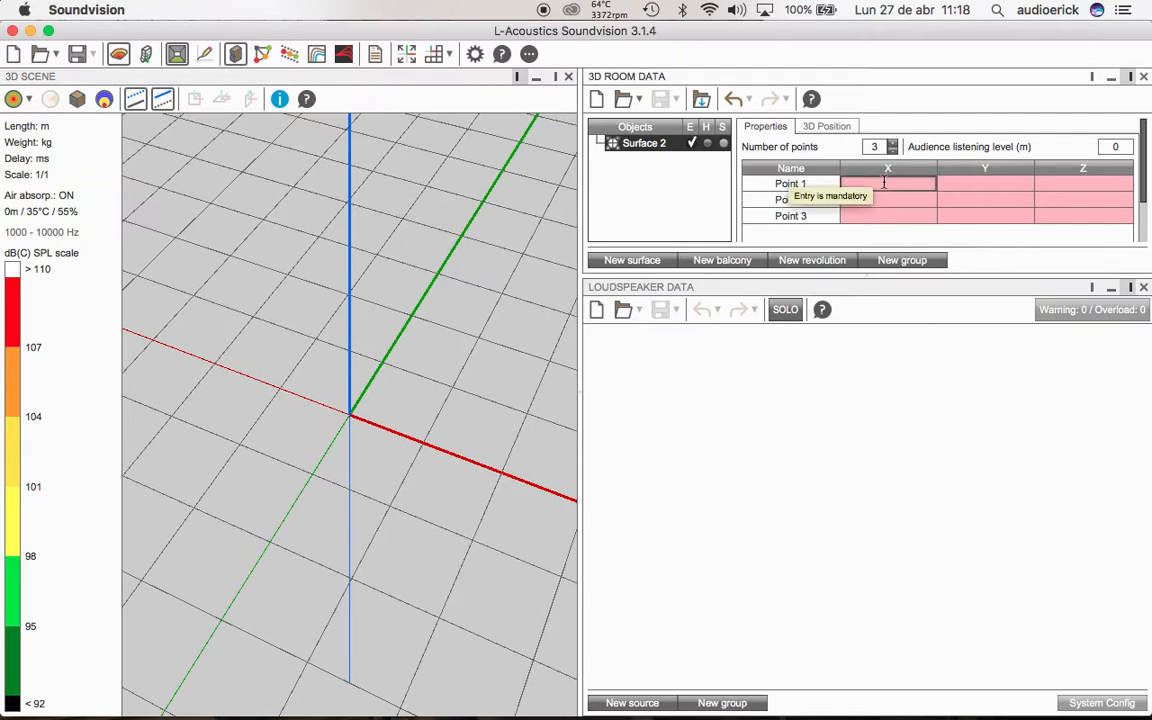
pyautogui.write('10')
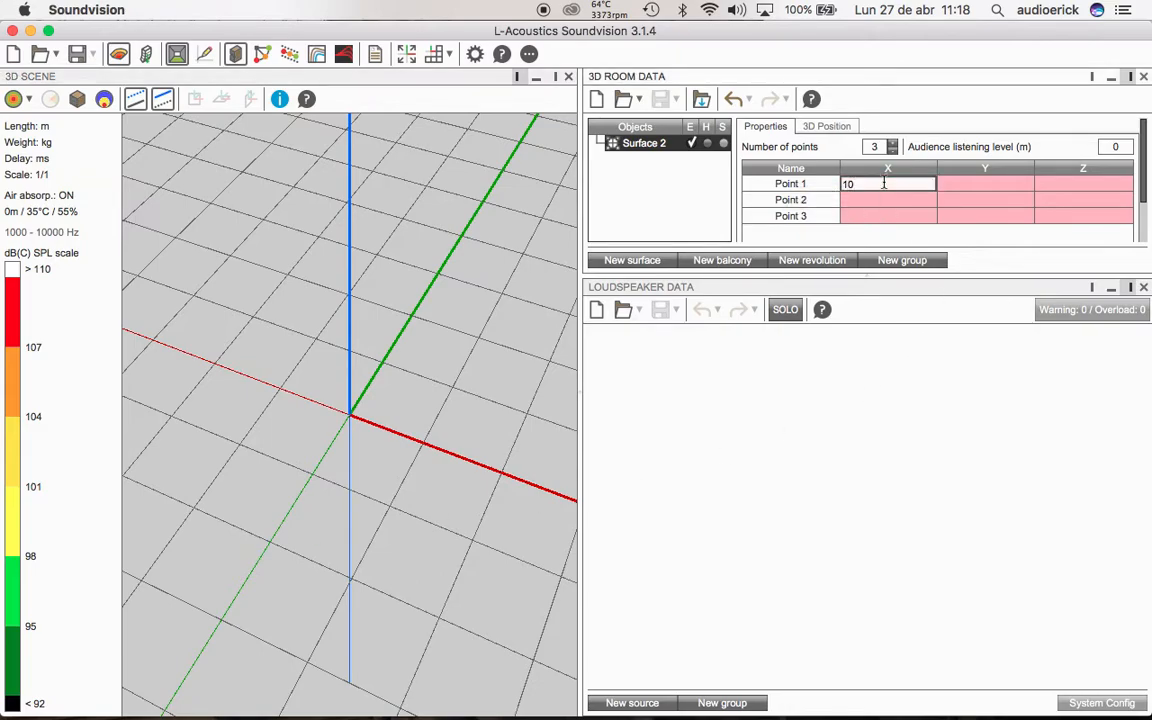
pyautogui.press('Tab')
pyautogui.write('0')
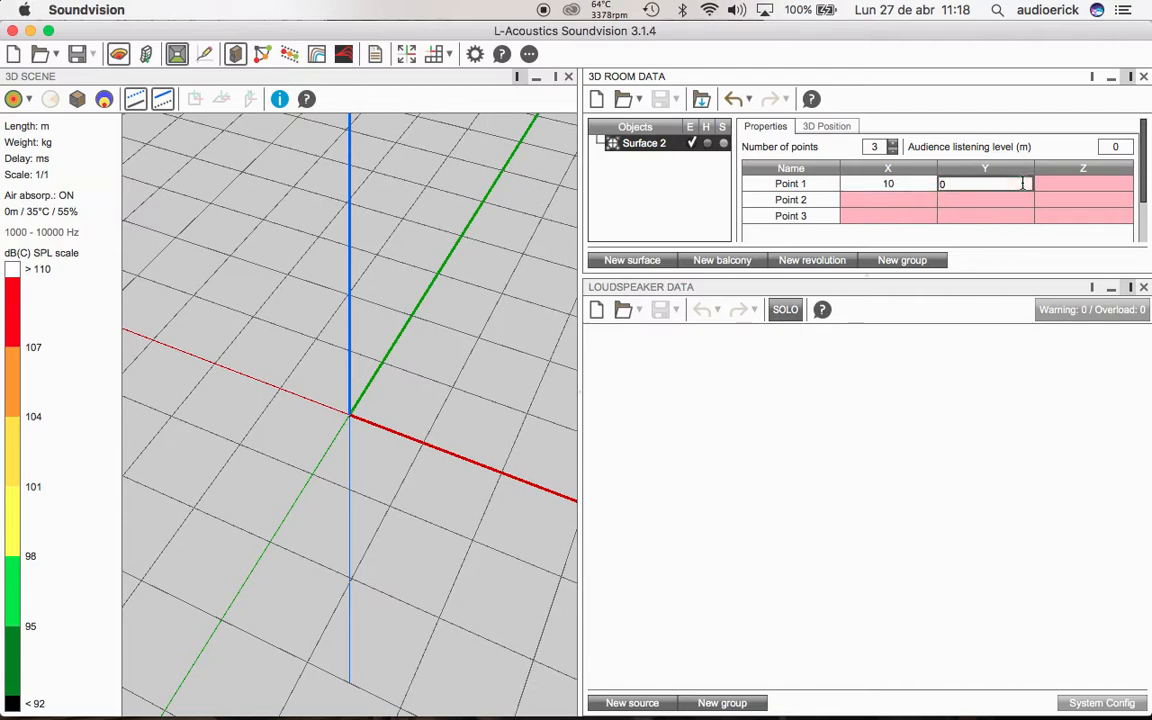
pyautogui.press('Tab')
pyautogui.write('0')
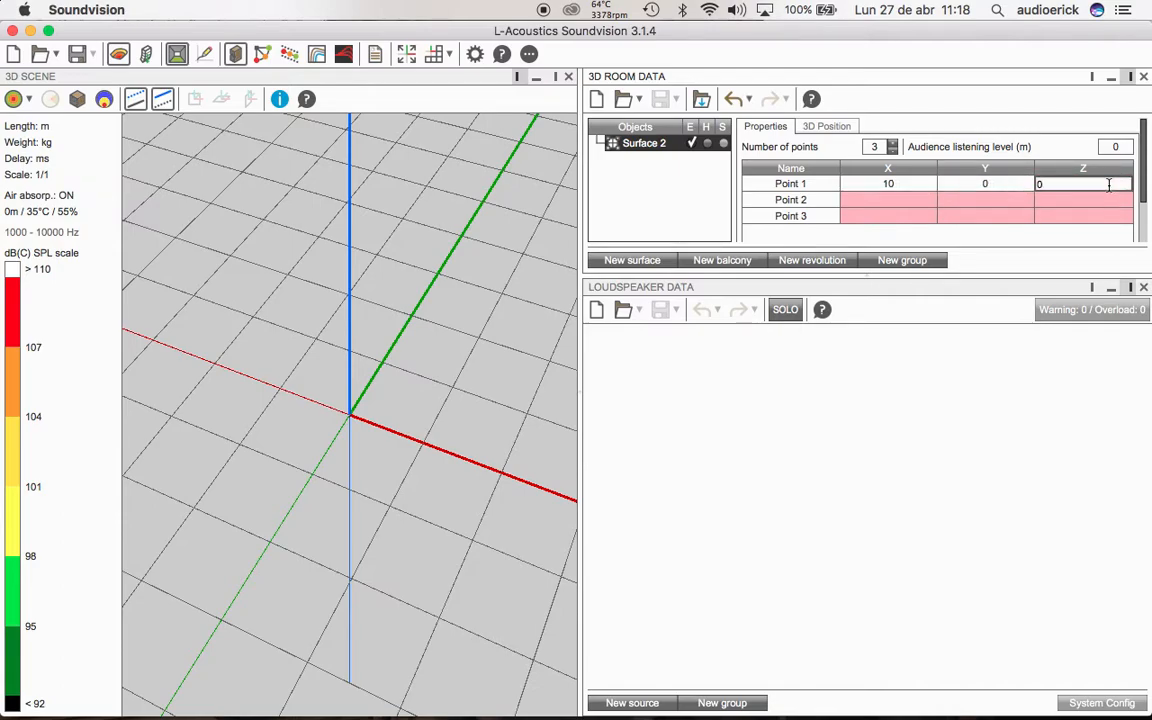
pyautogui.press('Tab')
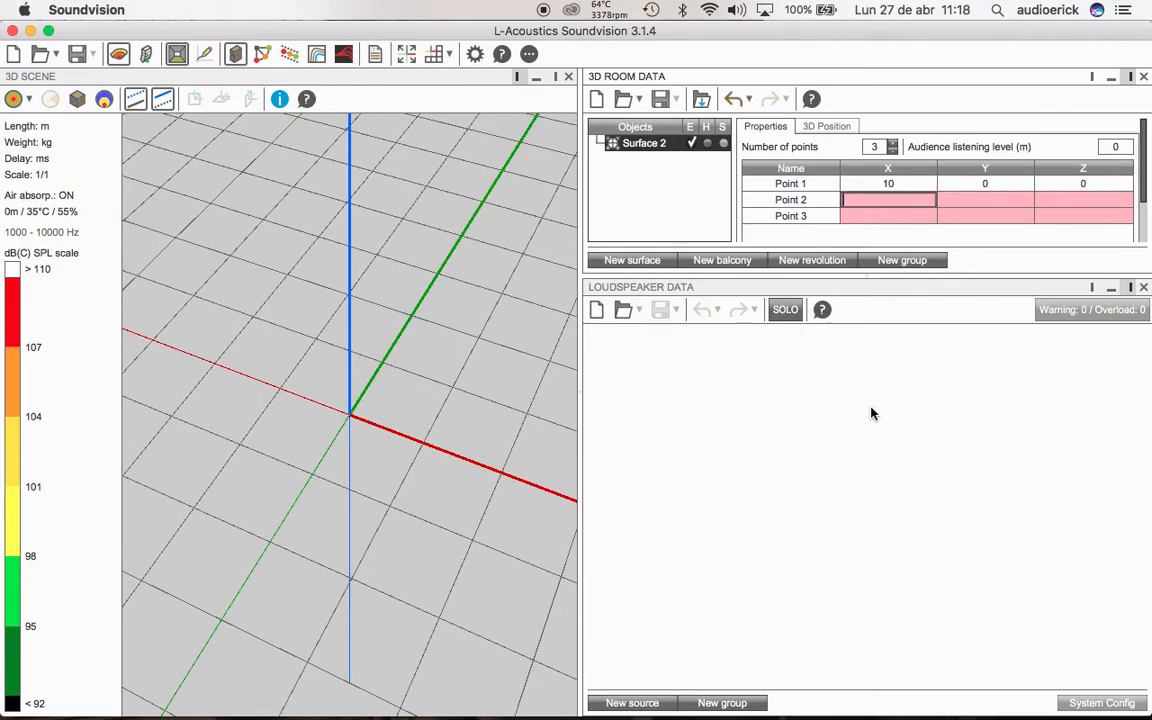
# Step: Set Point 2 of the surface to X -10, Y 0, Z 0
pyautogui.write('-10')
pyautogui.click(990, 199)
pyautogui.write('0')
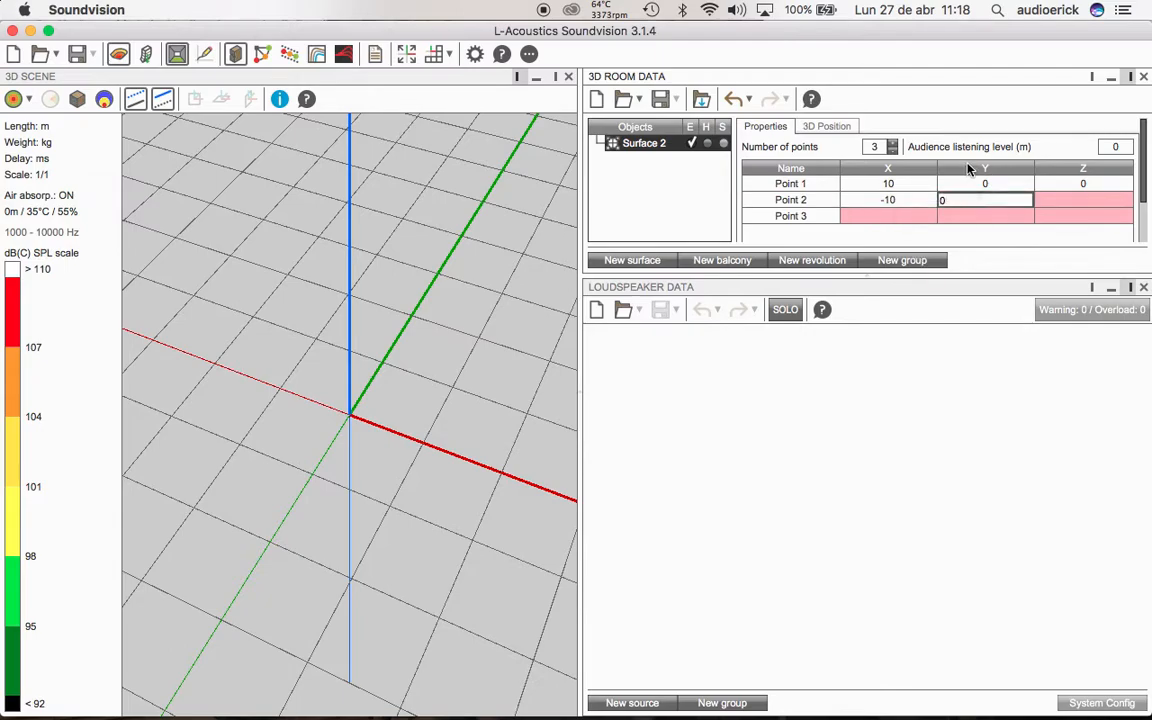
pyautogui.click(1110, 199)
pyautogui.write('0')
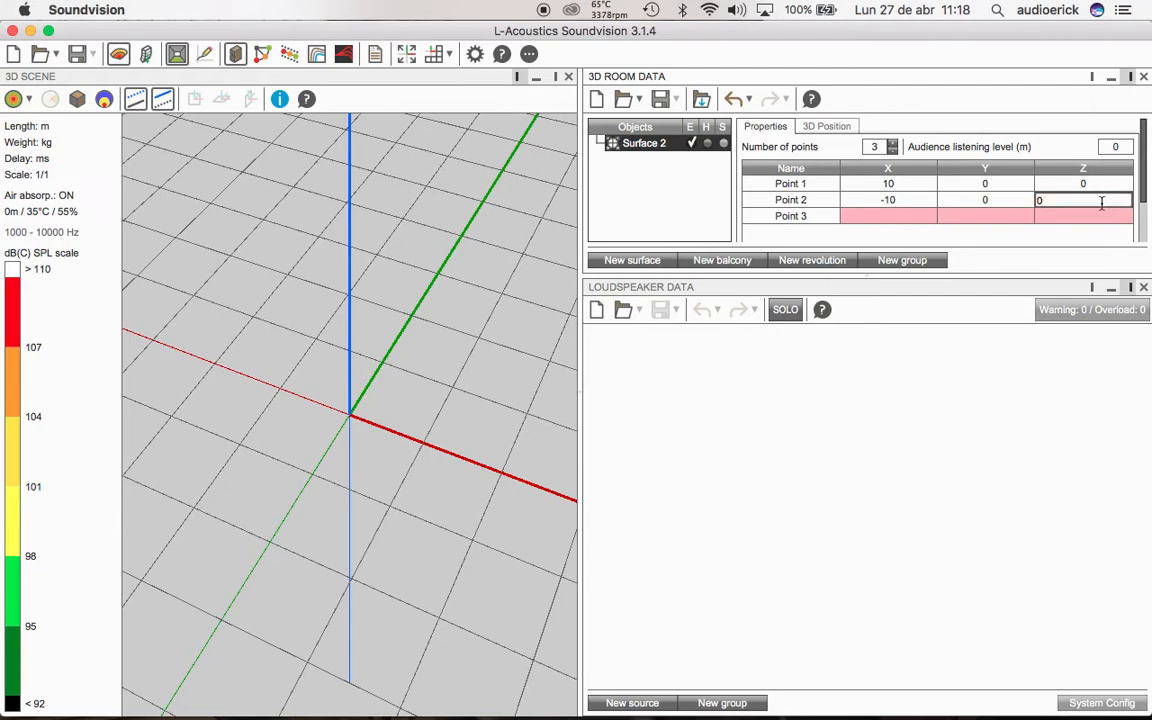
# Step: Set Point 3 of the surface to X -10, Y -15, Z 0
pyautogui.click(876, 217)
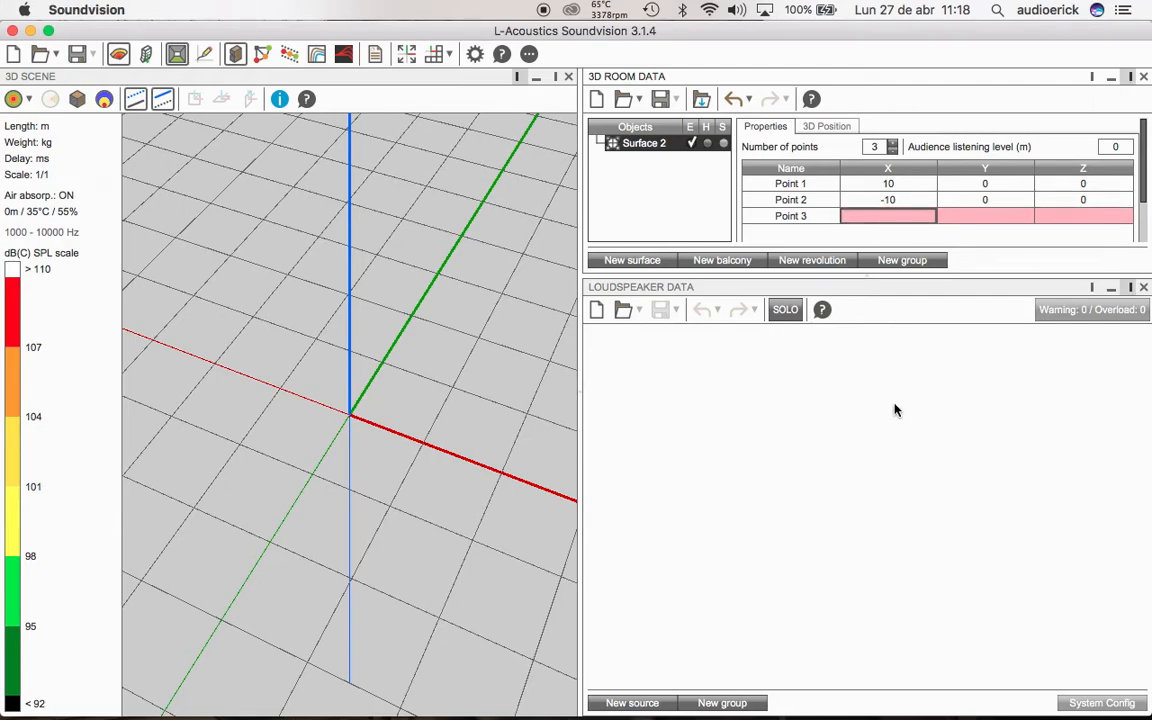
pyautogui.write('-10')
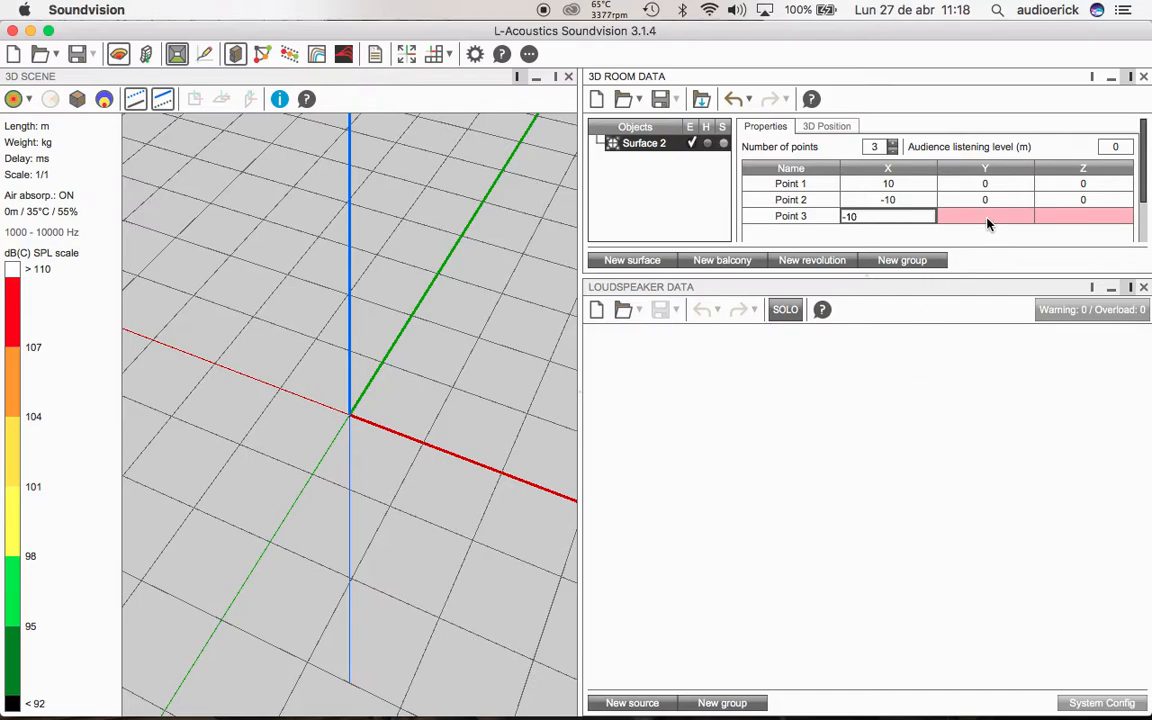
pyautogui.click(987, 217)
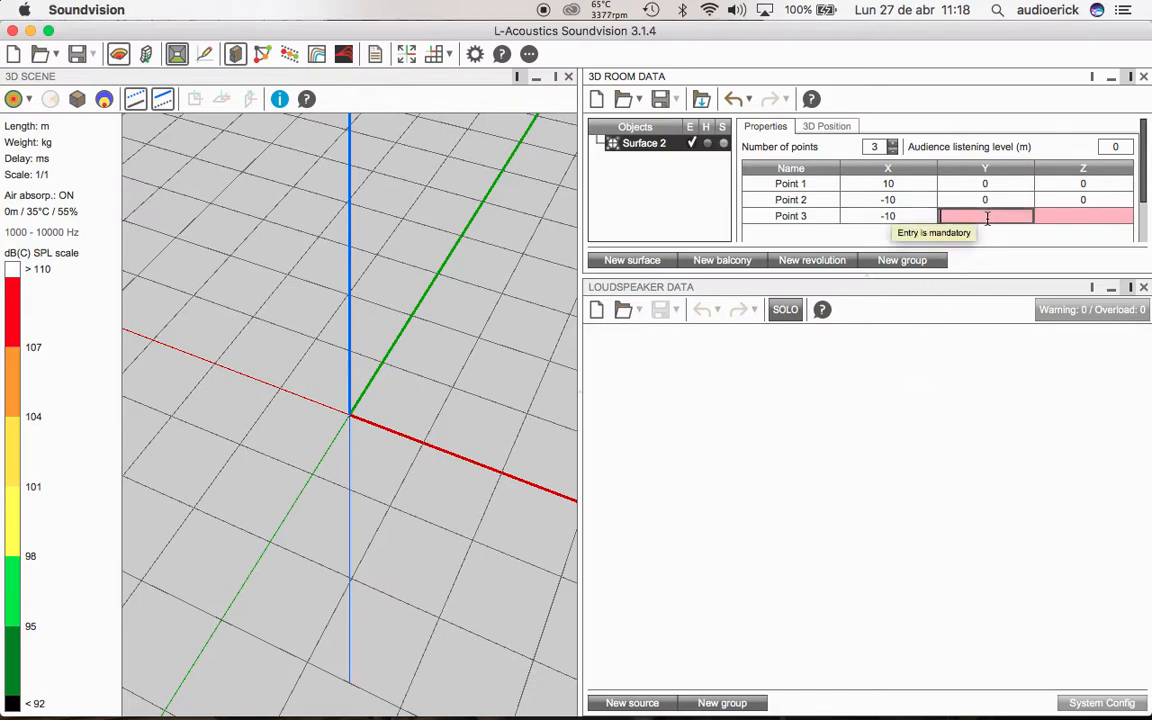
pyautogui.write('-15')
pyautogui.click(1111, 218)
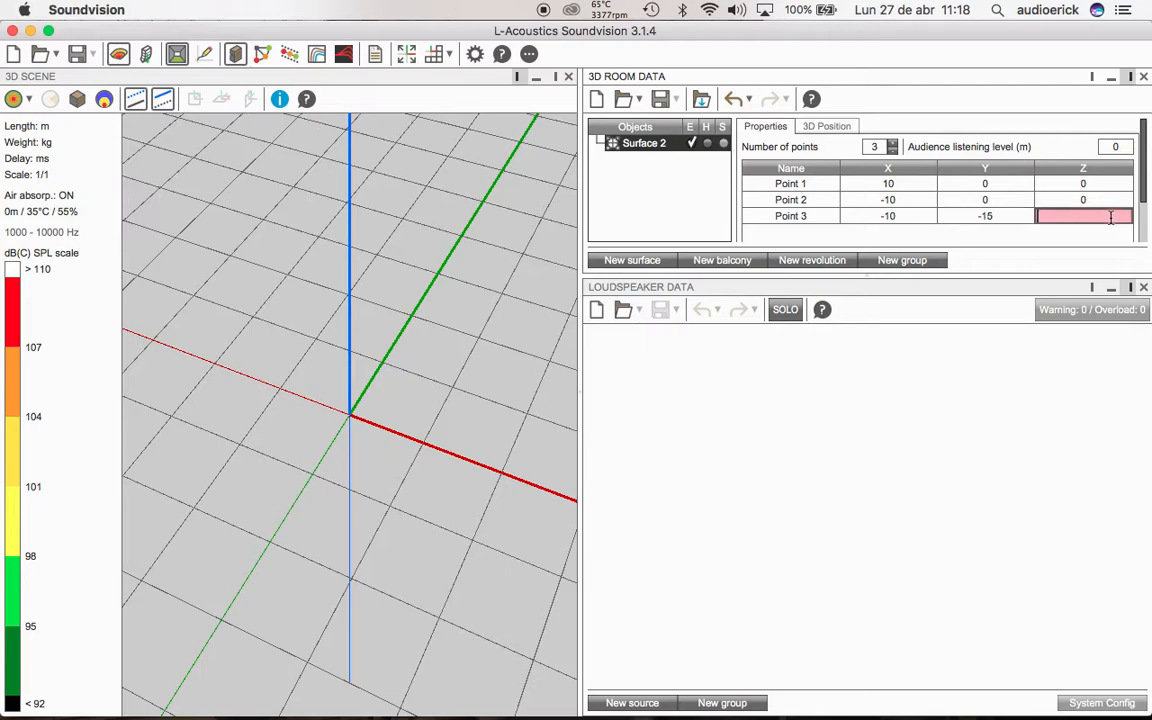
pyautogui.write('0')
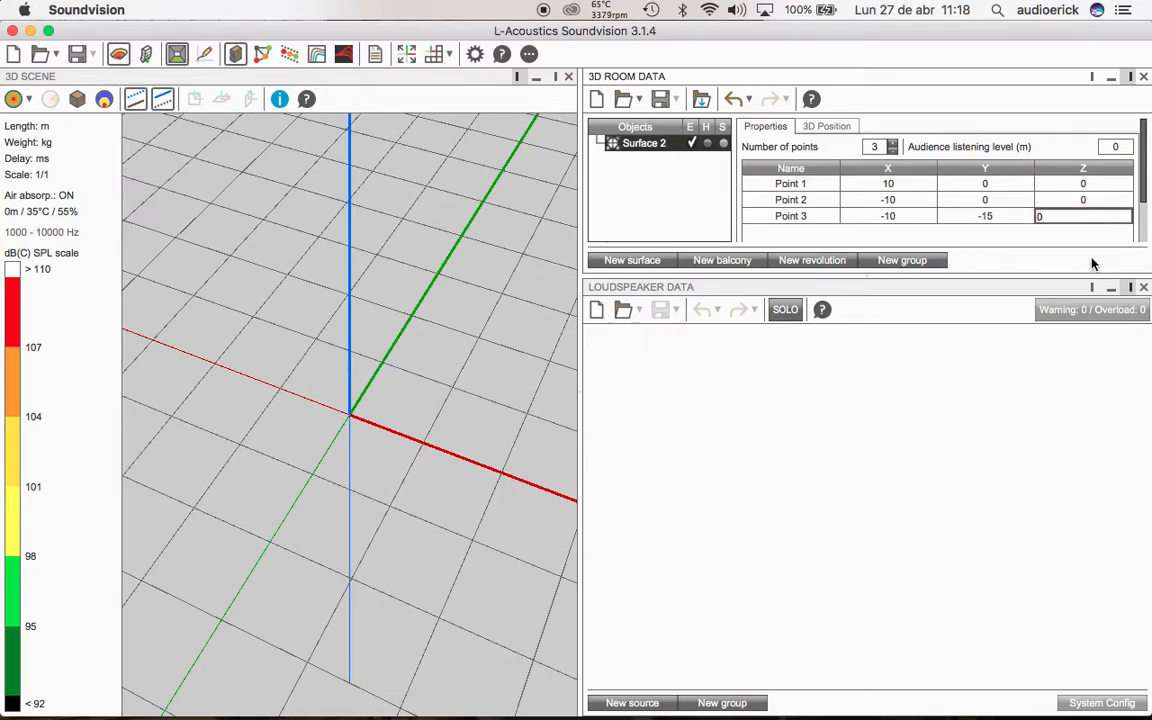
pyautogui.press('Return')
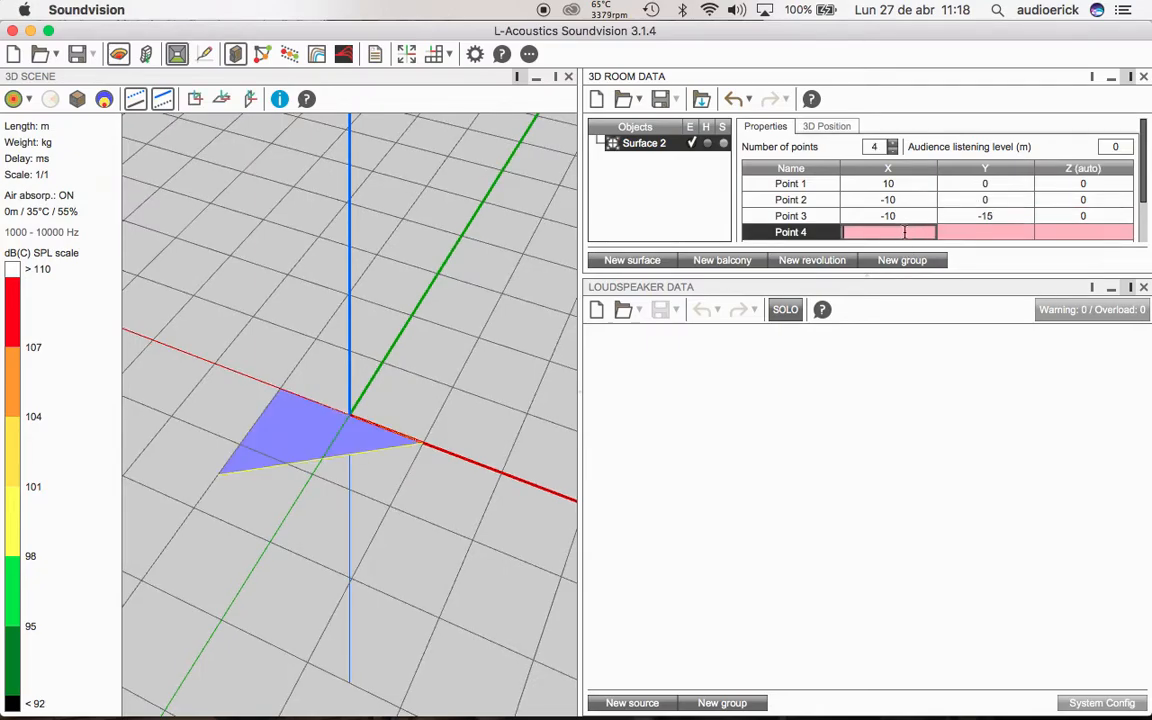
# Step: Complete the rectangular surface with a fourth point at X 10, Y -15
pyautogui.write('10')
pyautogui.click(954, 226)
pyautogui.write('-15')
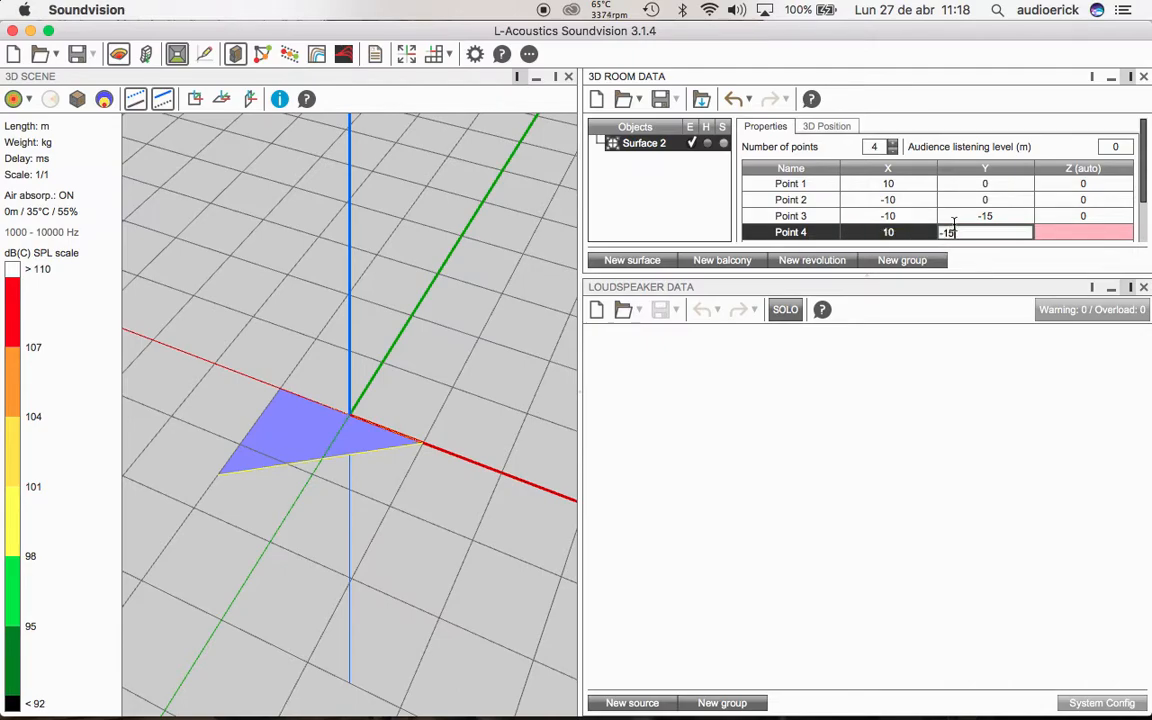
pyautogui.click(1081, 231)
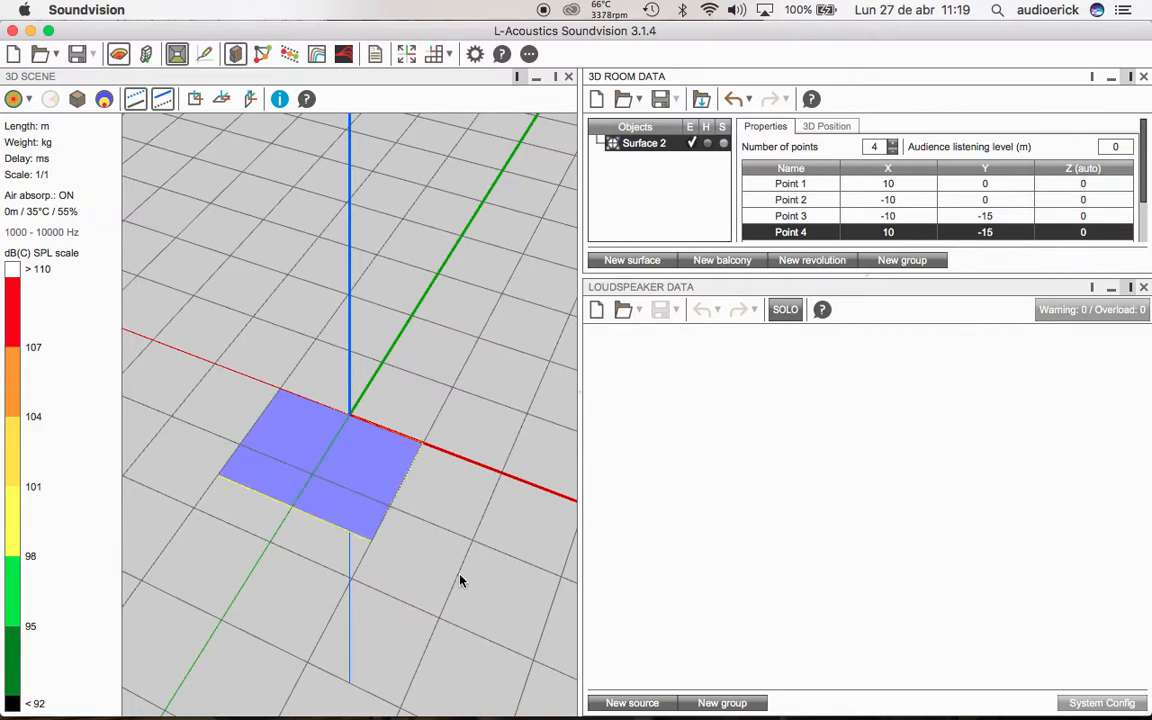
# Step: Rename the rectangular surface as Stage
pyautogui.moveTo(460, 580); pyautogui.dragTo(562, 372)
pyautogui.moveTo(395, 555); pyautogui.dragTo(460, 585)
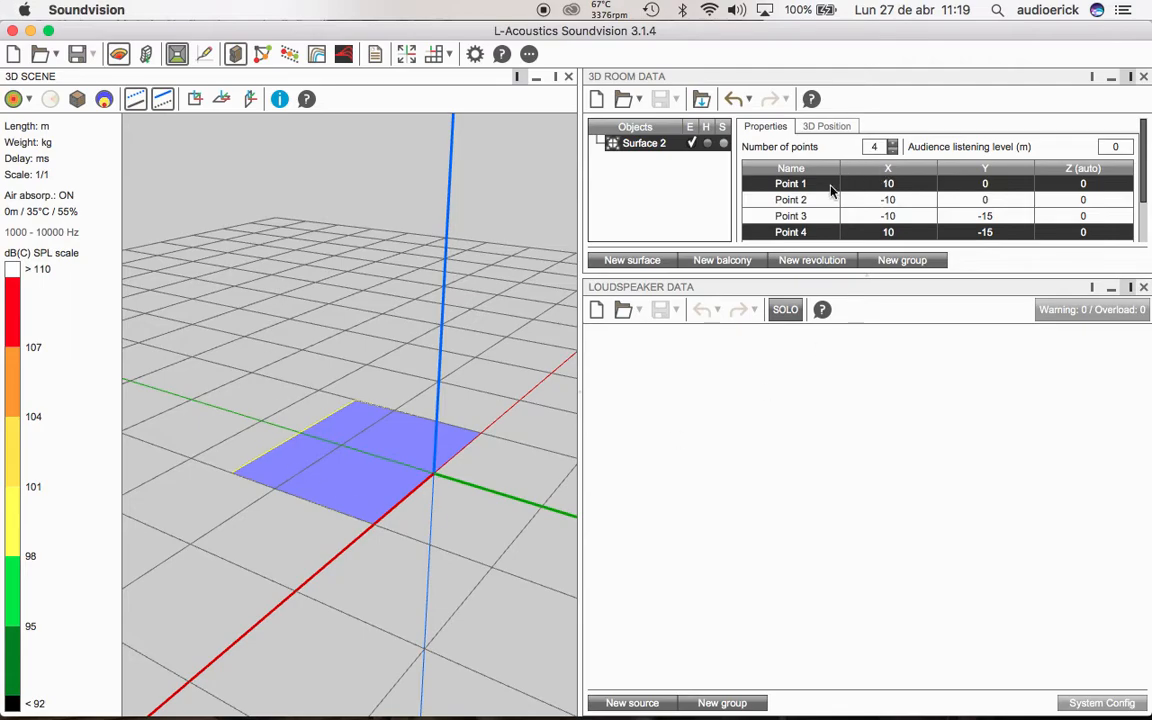
pyautogui.doubleClick(648, 143)
pyautogui.write('Stage')
pyautogui.press('Return')
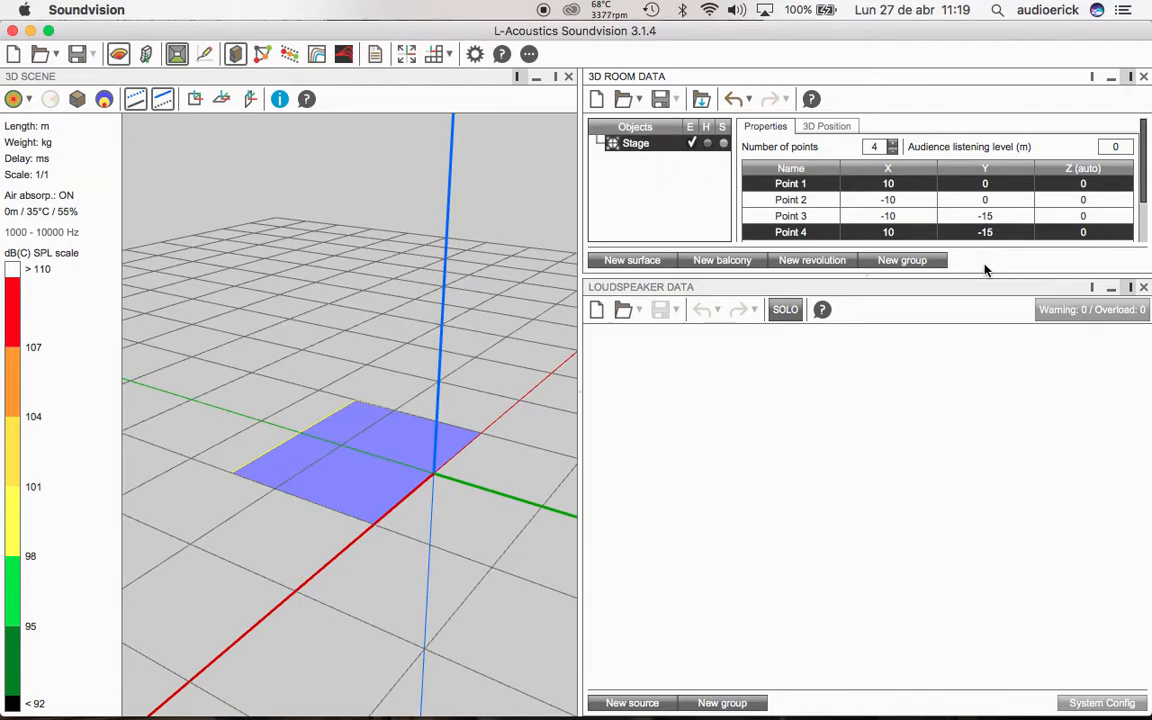
# Step: Set the Stage surface's audience listening level to 1.7 m
pyautogui.click(1118, 148)
pyautogui.write('1.7')
pyautogui.press('Return')
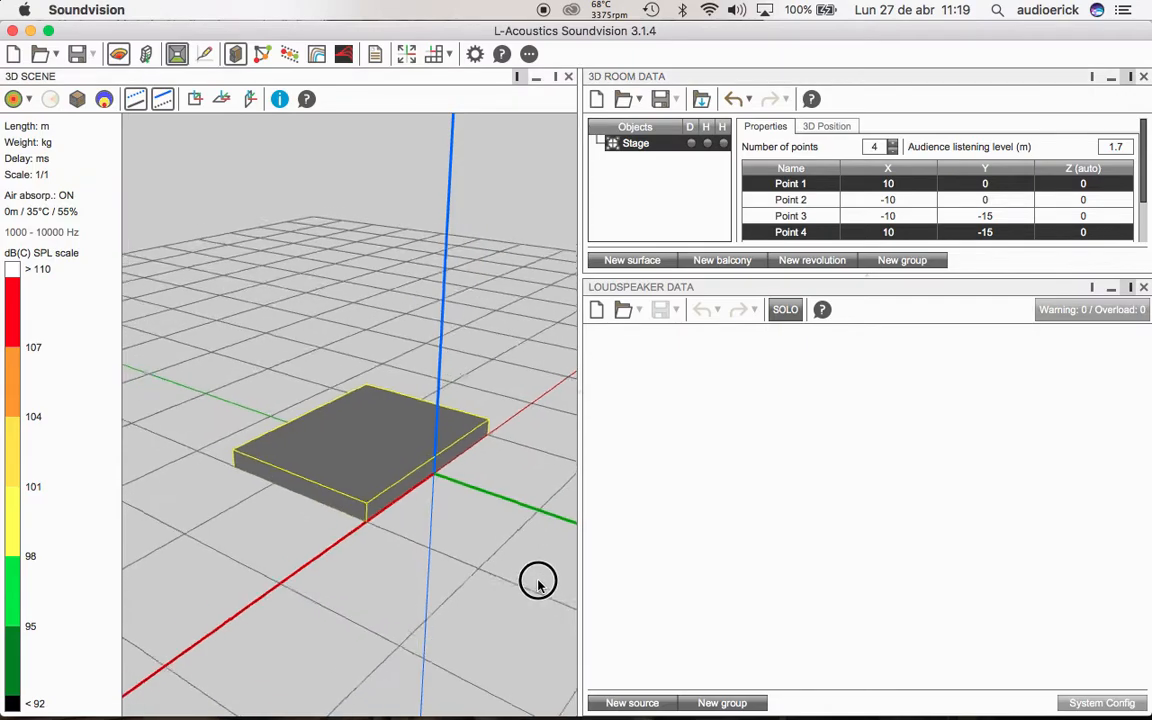
pyautogui.moveTo(540, 648); pyautogui.dragTo(533, 583)
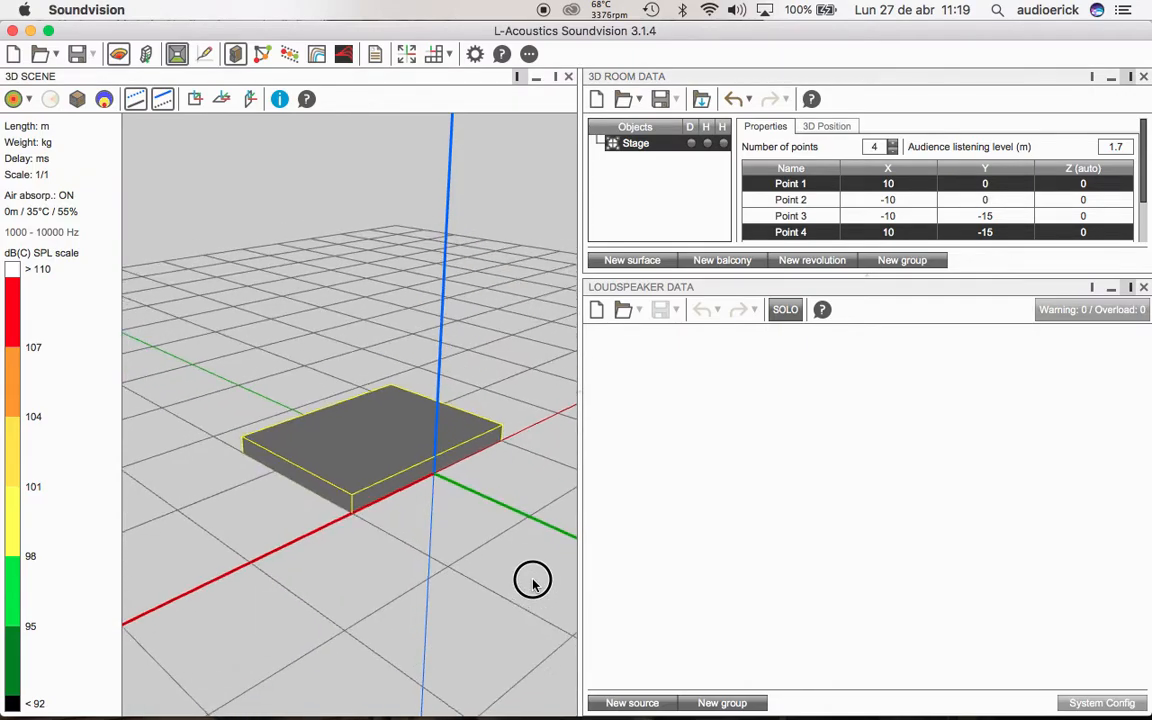
pyautogui.moveTo(533, 583); pyautogui.dragTo(489, 481)
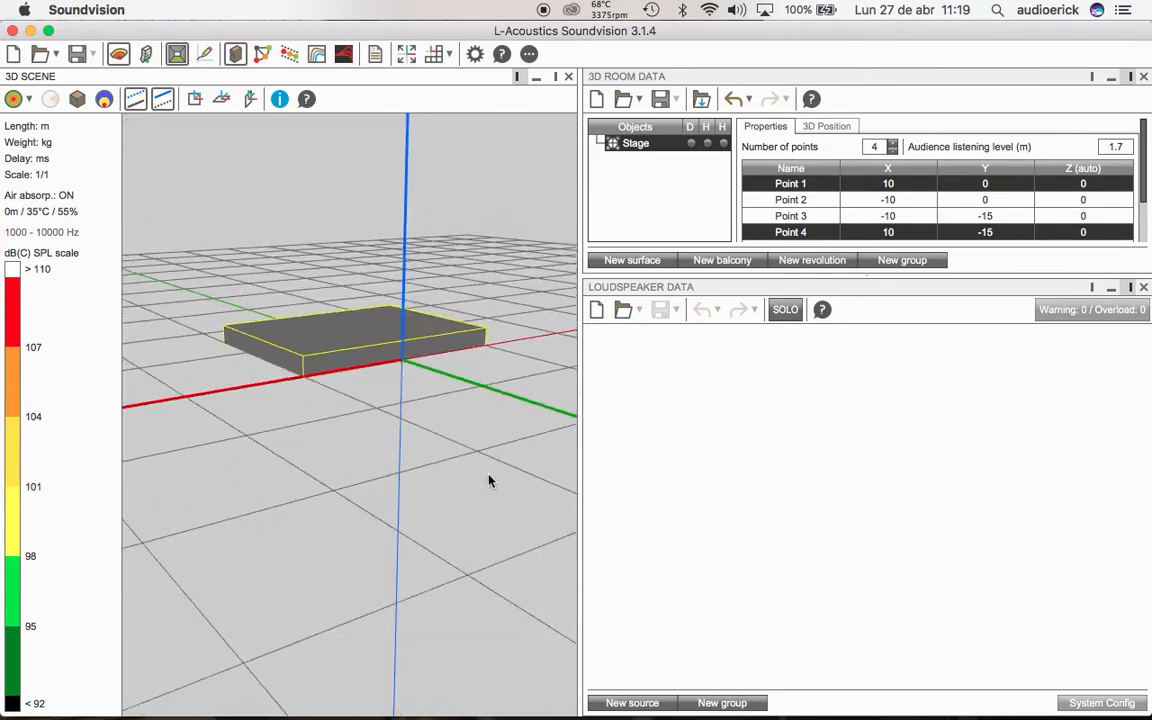
# Step: Add a new KARA loudspeaker source from the Legacy family
pyautogui.click(661, 704)
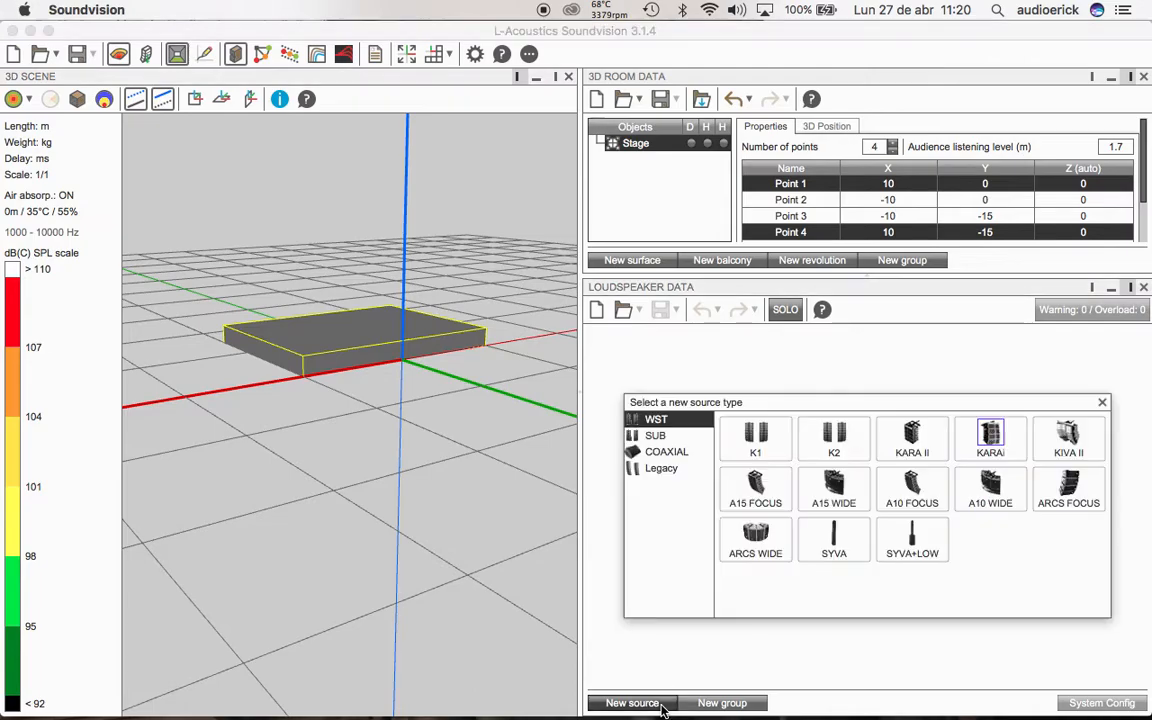
pyautogui.click(662, 468)
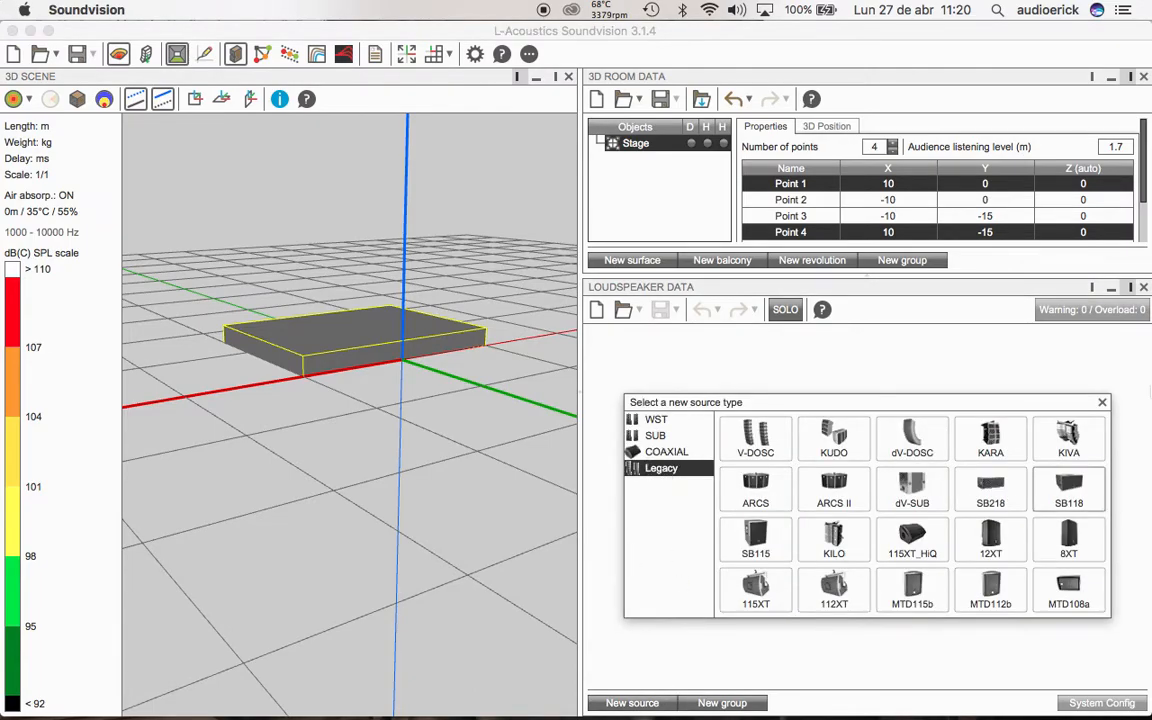
pyautogui.click(990, 440)
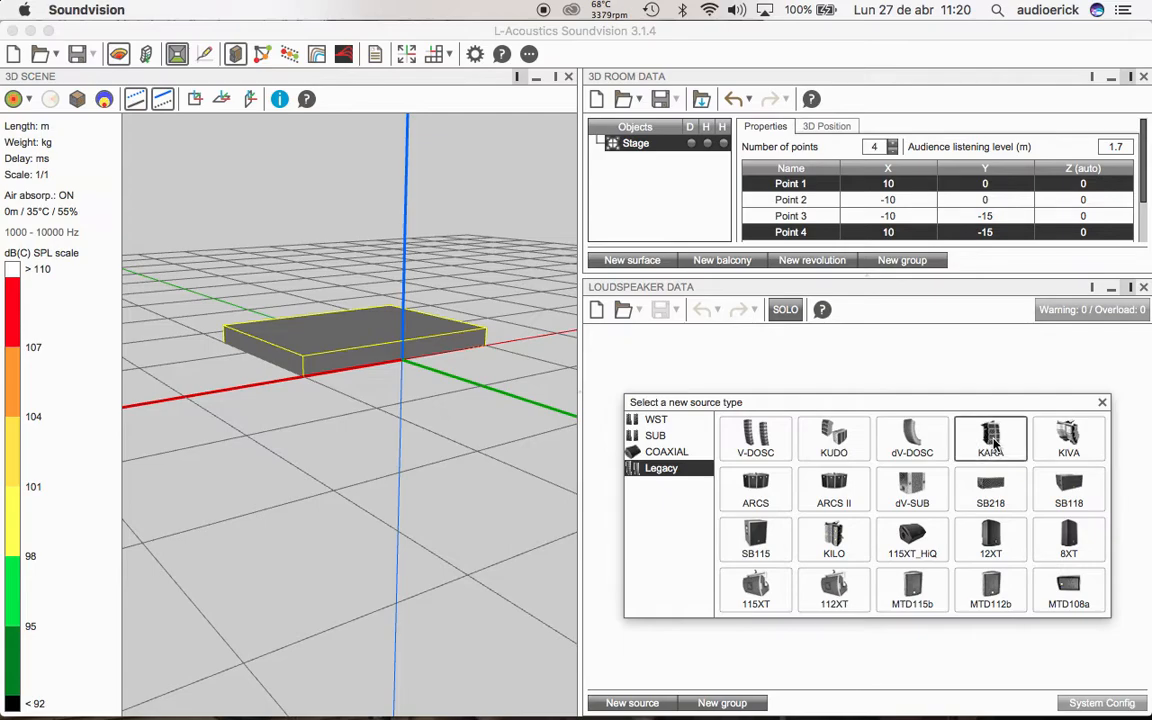
pyautogui.click(1102, 403)
# Step: Set the number of enclosures in the KARA array to 6
pyautogui.moveTo(1008, 680); pyautogui.dragTo(1118, 668)
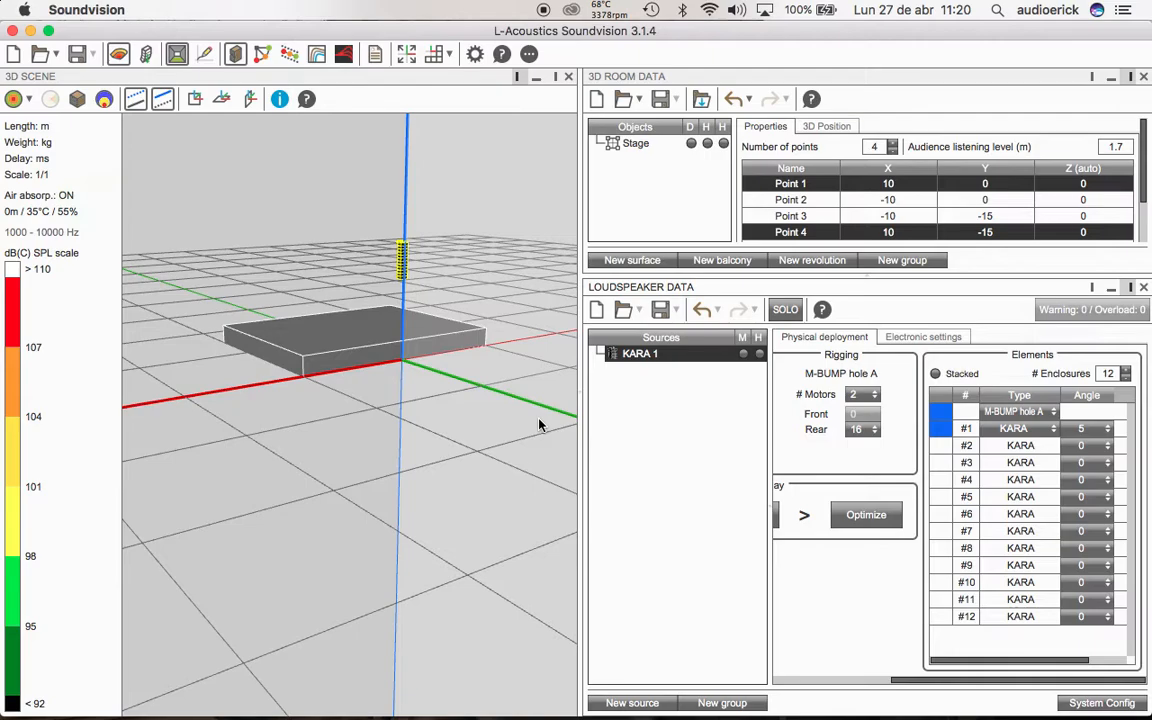
pyautogui.moveTo(458, 509); pyautogui.dragTo(396, 521)
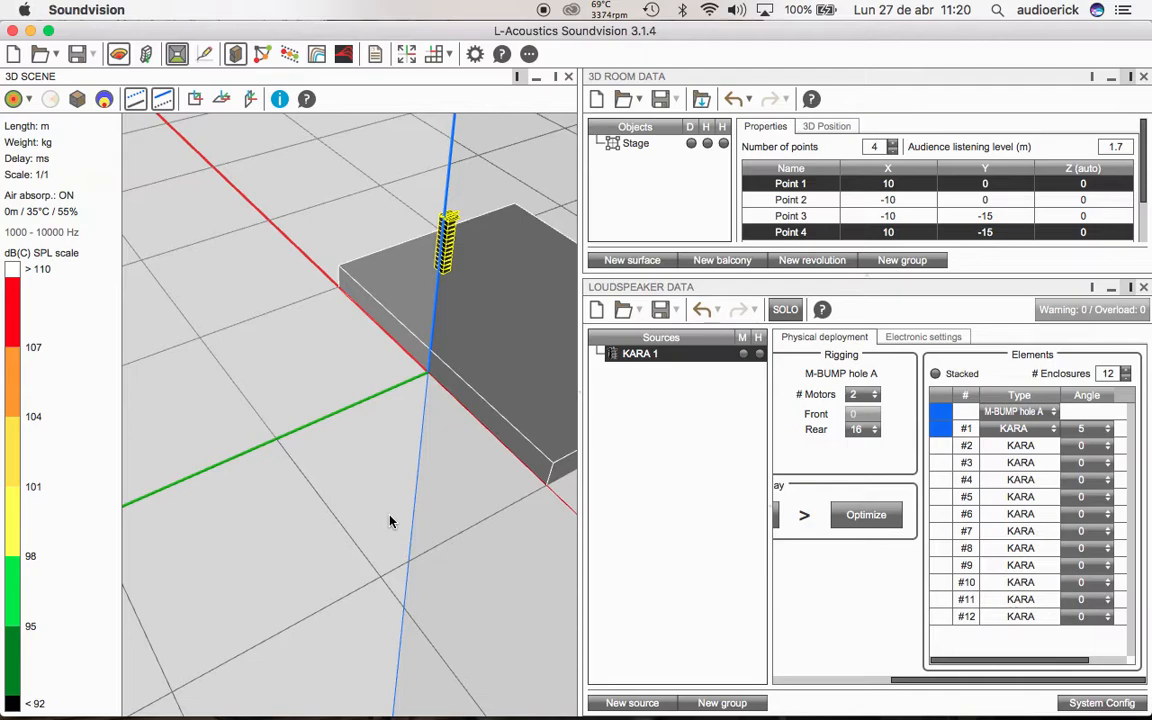
pyautogui.moveTo(391, 525); pyautogui.dragTo(379, 509)
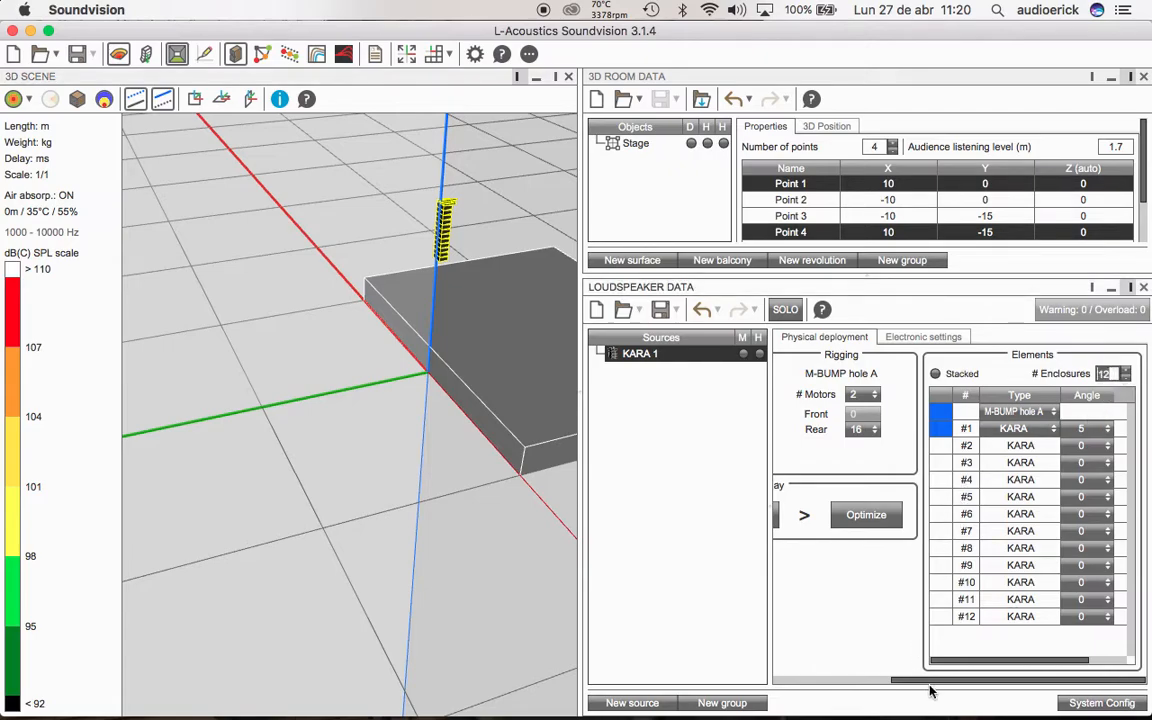
pyautogui.moveTo(941, 680); pyautogui.dragTo(833, 682)
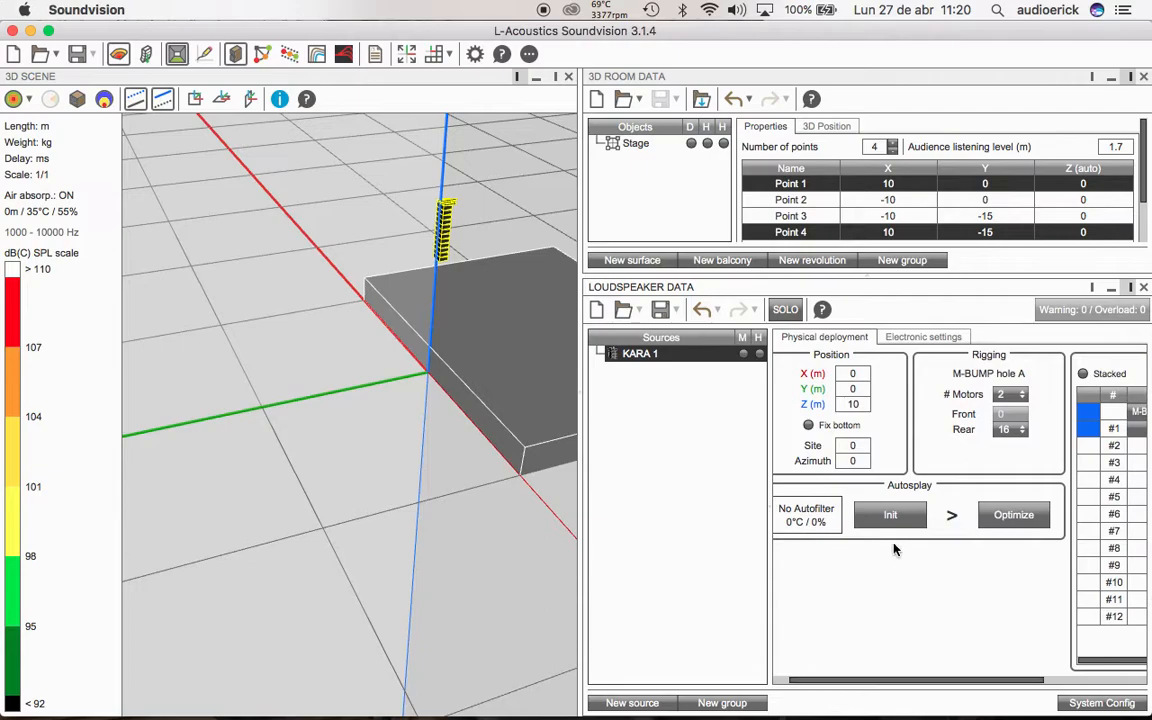
pyautogui.moveTo(986, 681); pyautogui.dragTo(1081, 680)
pyautogui.doubleClick(1118, 374)
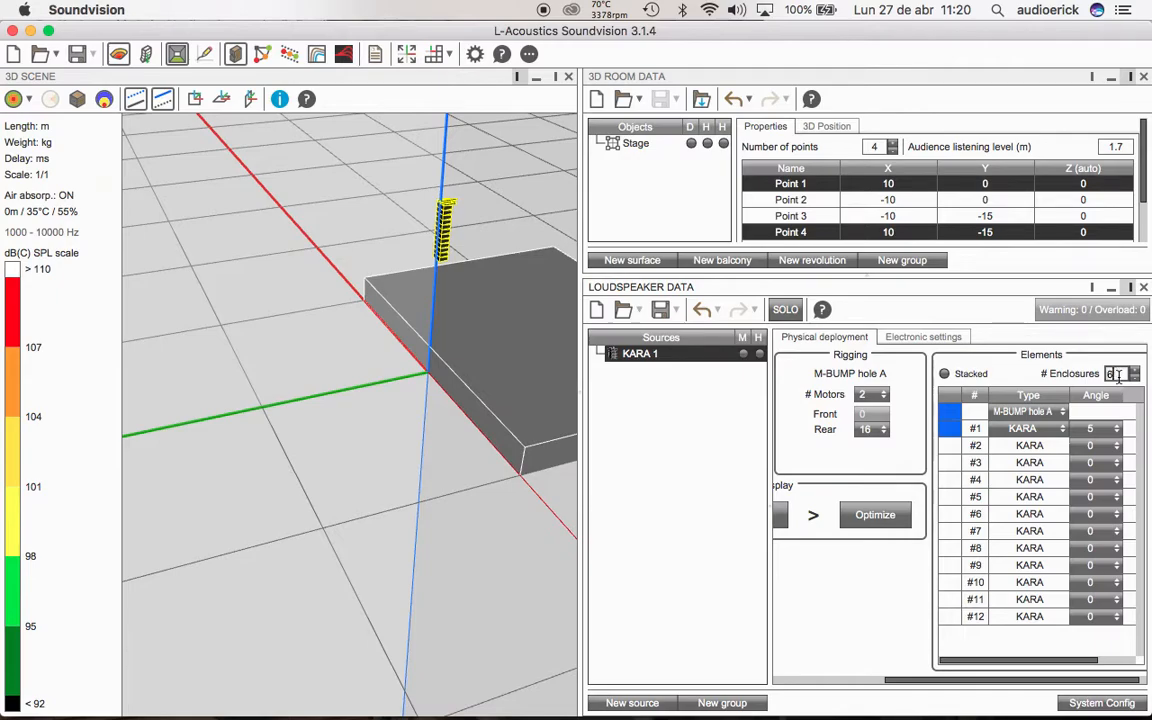
pyautogui.write('6')
pyautogui.press('Return')
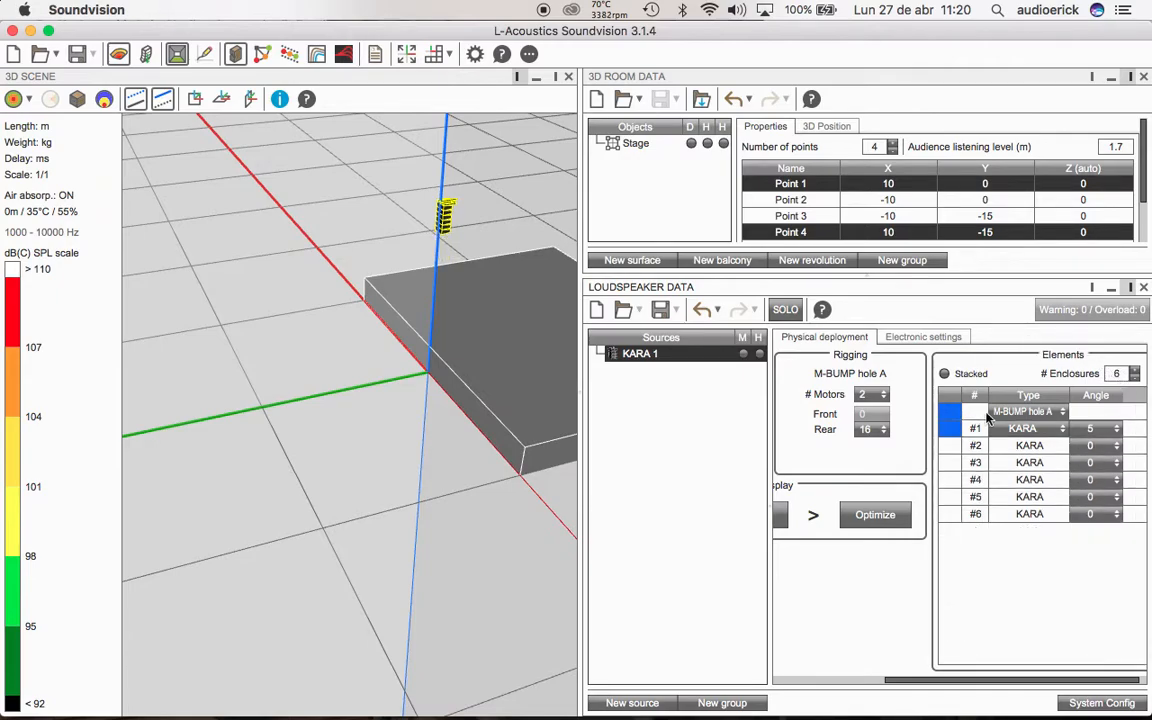
# Step: Select 2 motors for the KARA array's rigging and set its Z position to 5 m
pyautogui.moveTo(1005, 677); pyautogui.dragTo(960, 680)
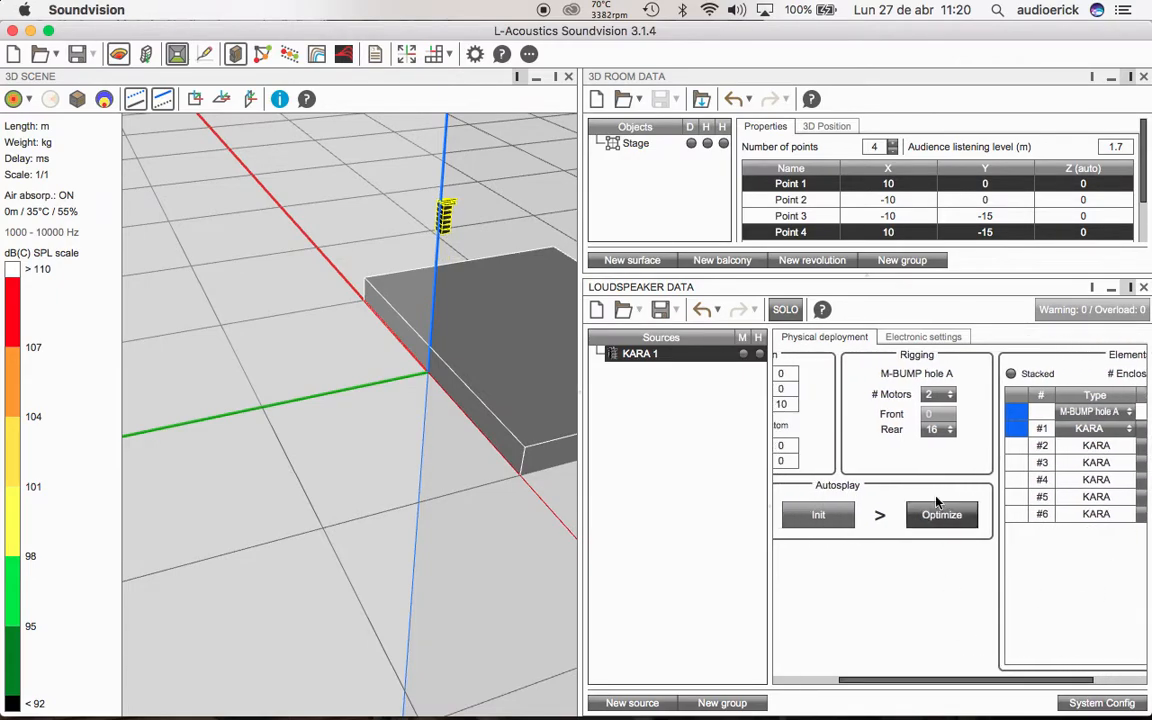
pyautogui.click(945, 394)
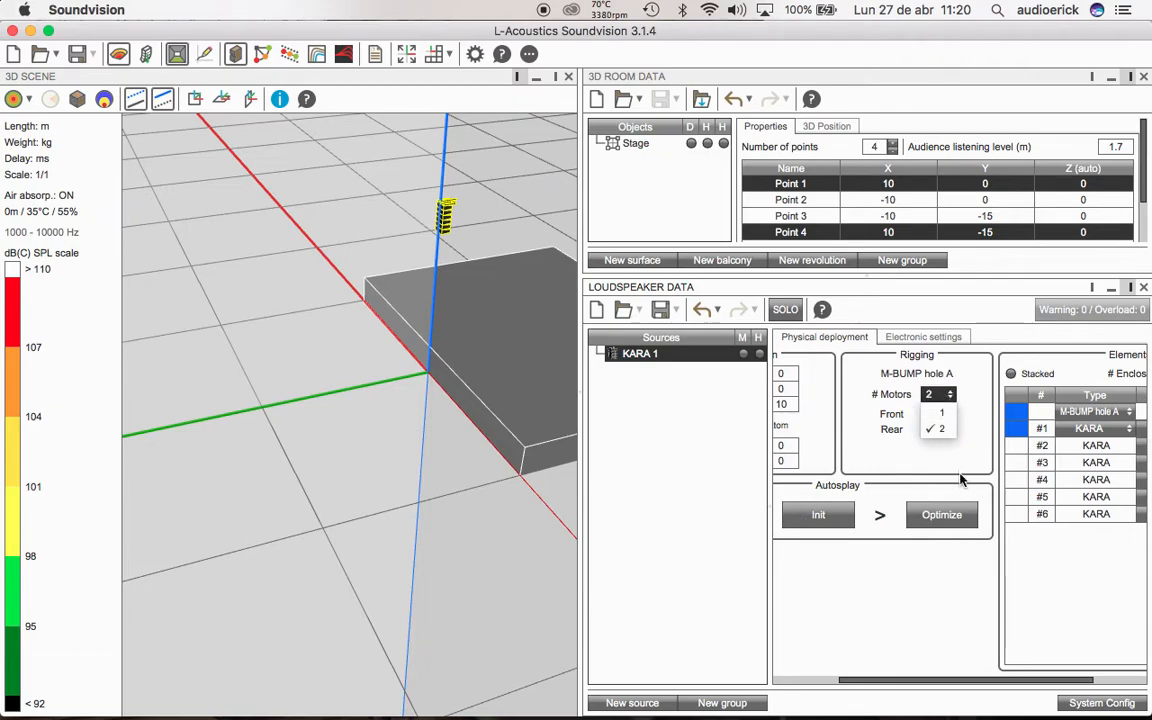
pyautogui.click(941, 428)
pyautogui.moveTo(966, 683); pyautogui.dragTo(841, 699)
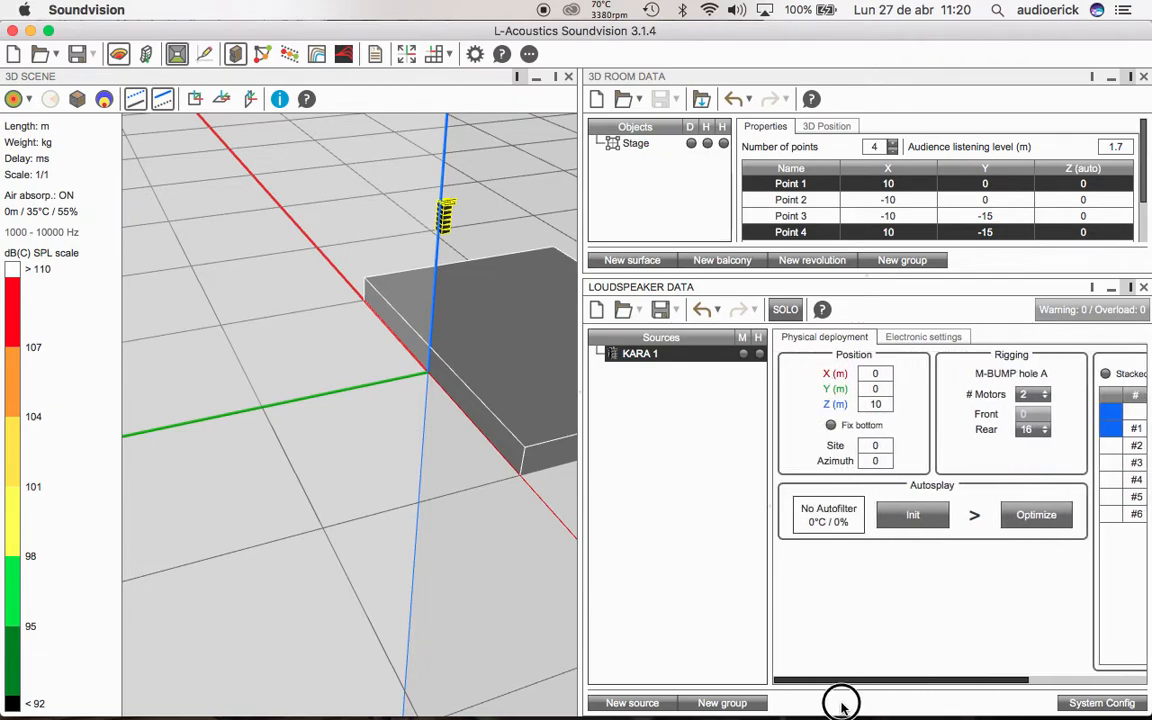
pyautogui.doubleClick(879, 404)
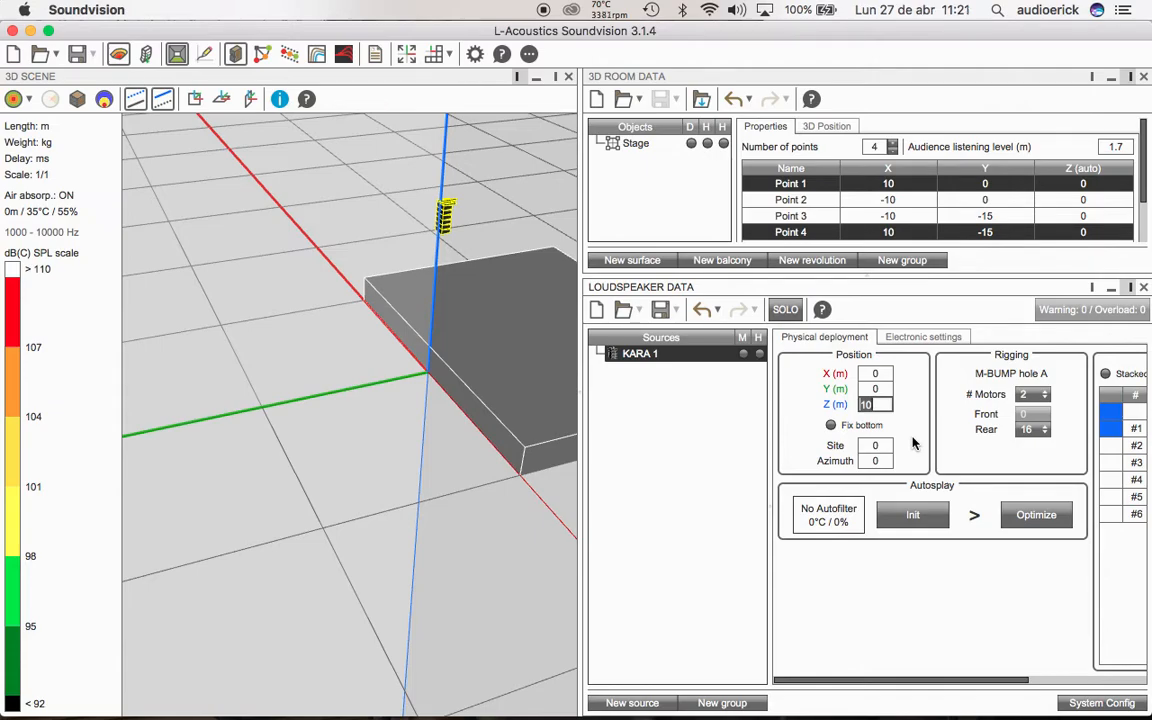
pyautogui.write('5')
pyautogui.press('Return')
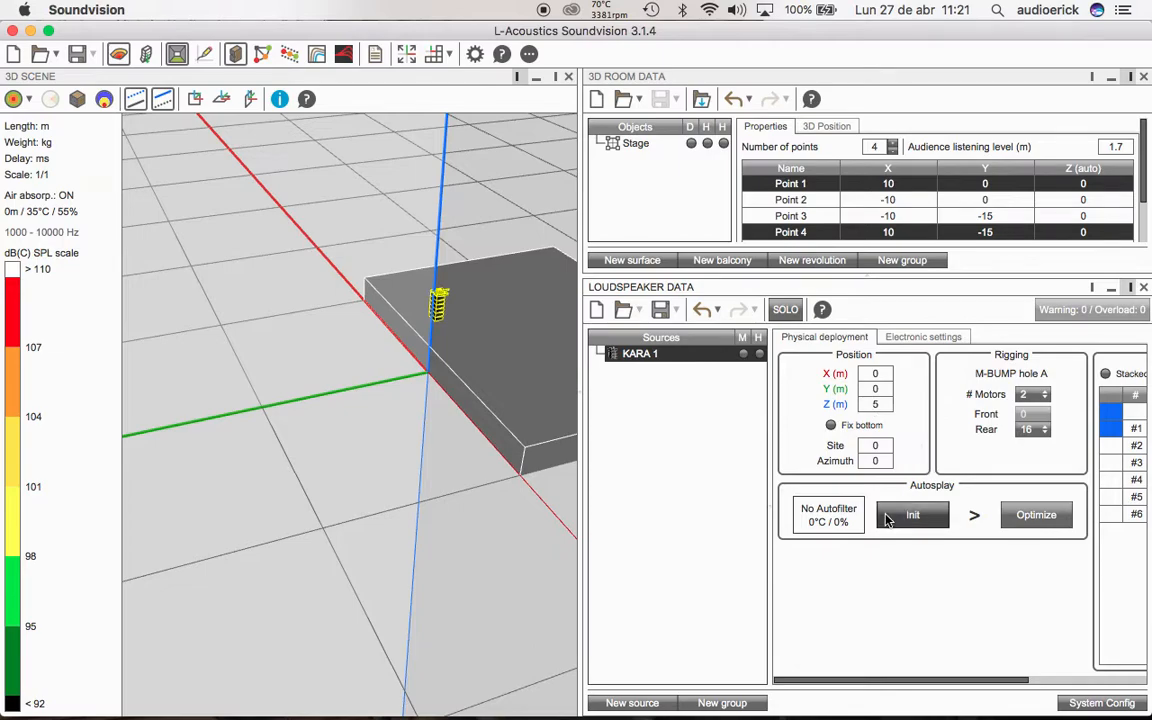
# Step: Rotate the KARA source to face across the stage, with its azimuth set to 90
pyautogui.click(844, 472)
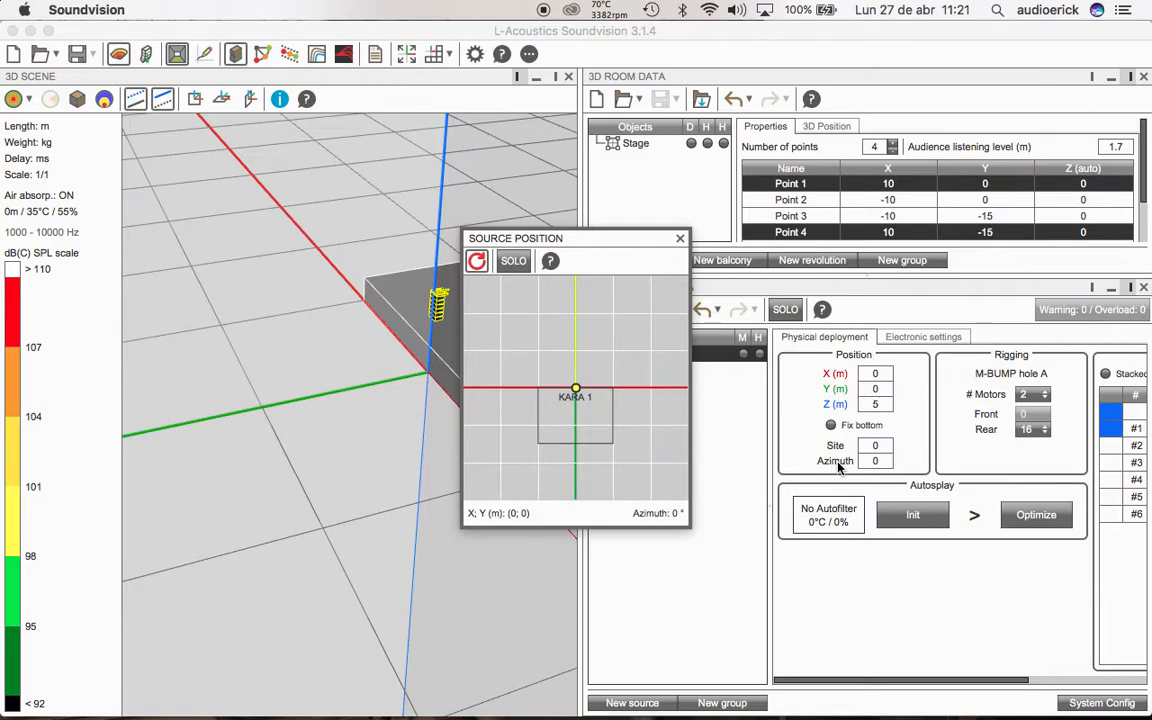
pyautogui.moveTo(576, 342); pyautogui.dragTo(631, 392)
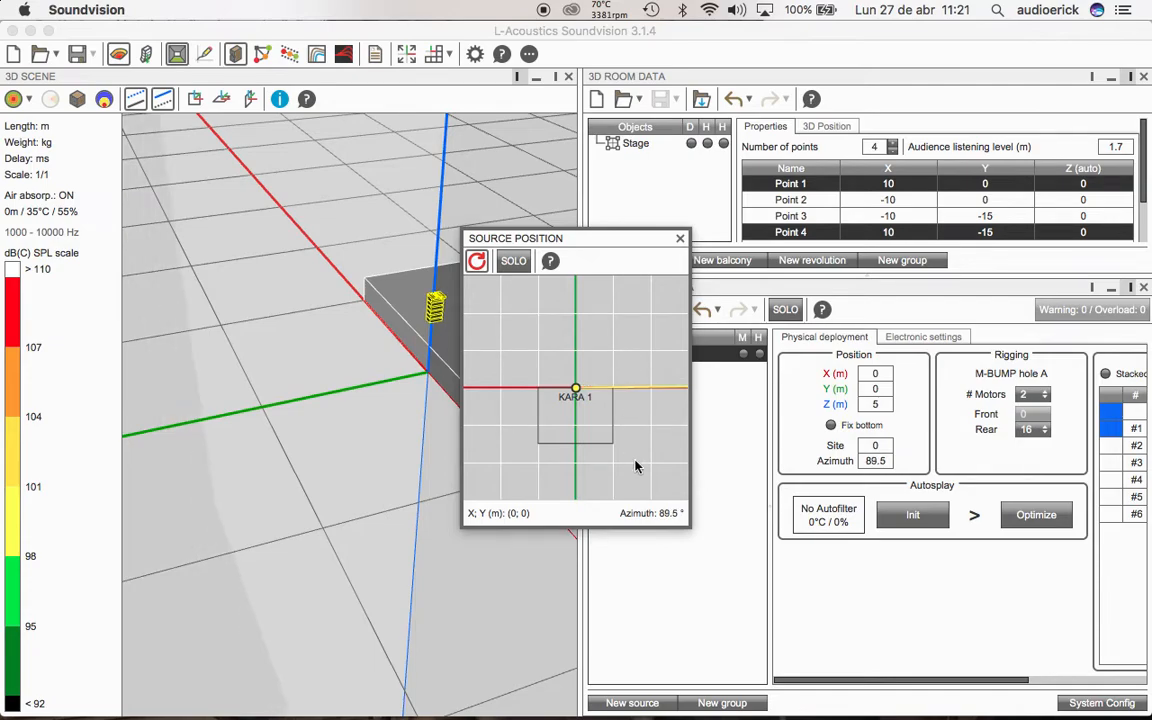
pyautogui.click(679, 238)
pyautogui.doubleClick(877, 461)
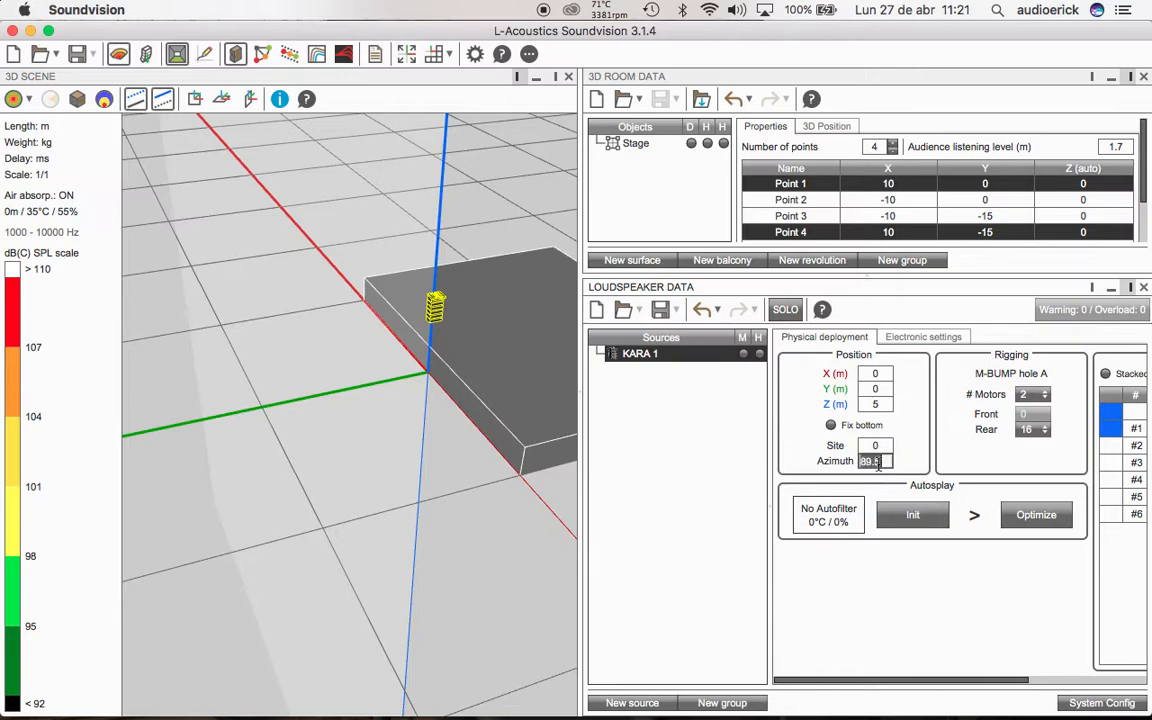
pyautogui.write('90')
pyautogui.press('Return')
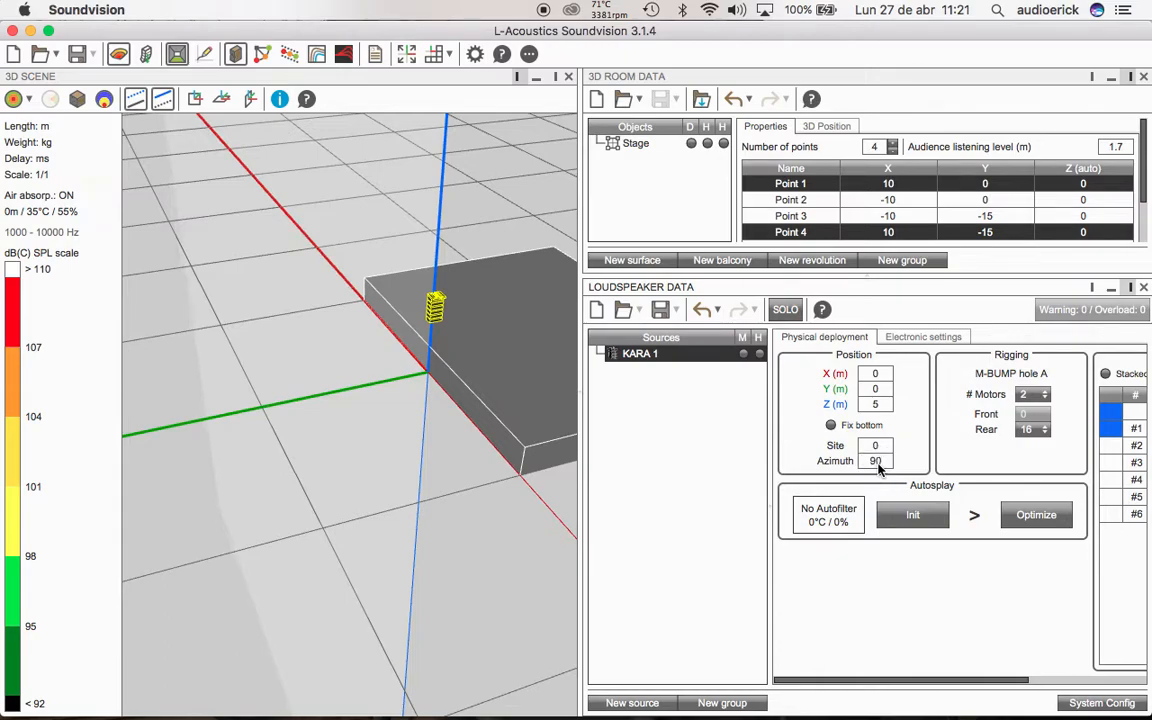
# Step: View the stage from above and position the KARA source at X 10 m and Y -1 m
pyautogui.click(194, 98)
pyautogui.scroll(4, 381, 378)
pyautogui.moveTo(381, 378); pyautogui.dragTo(398, 383, button='right')
pyautogui.moveTo(422, 436); pyautogui.dragTo(396, 418, button='right')
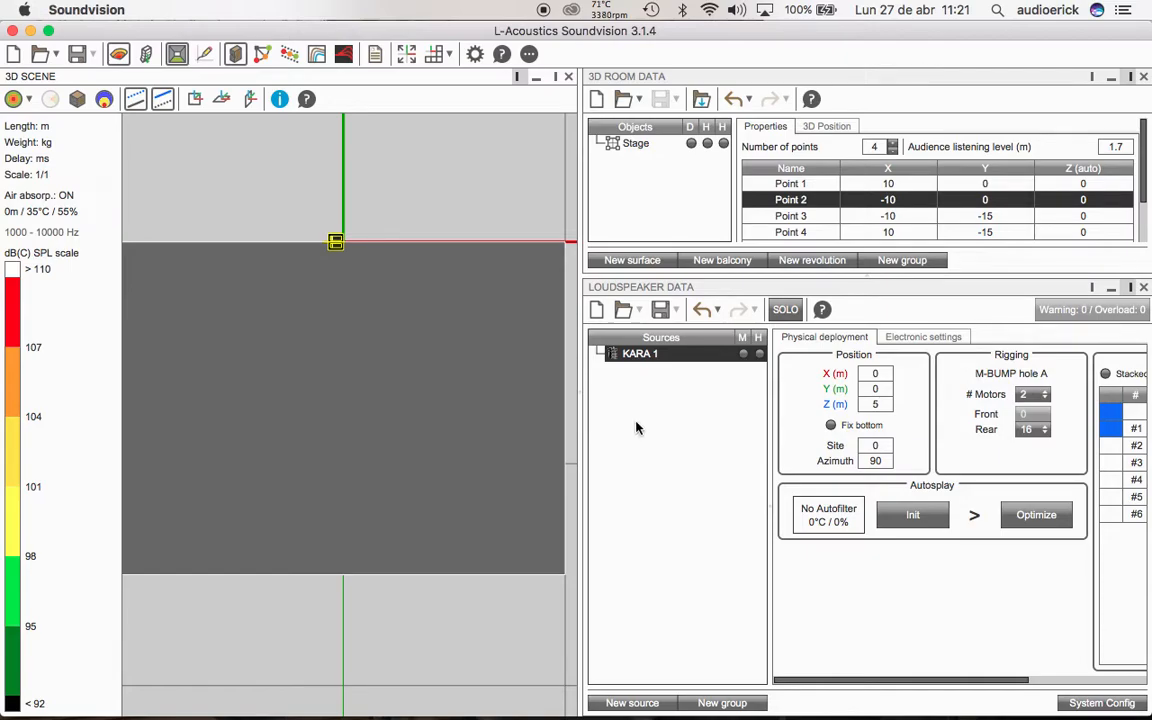
pyautogui.click(878, 373)
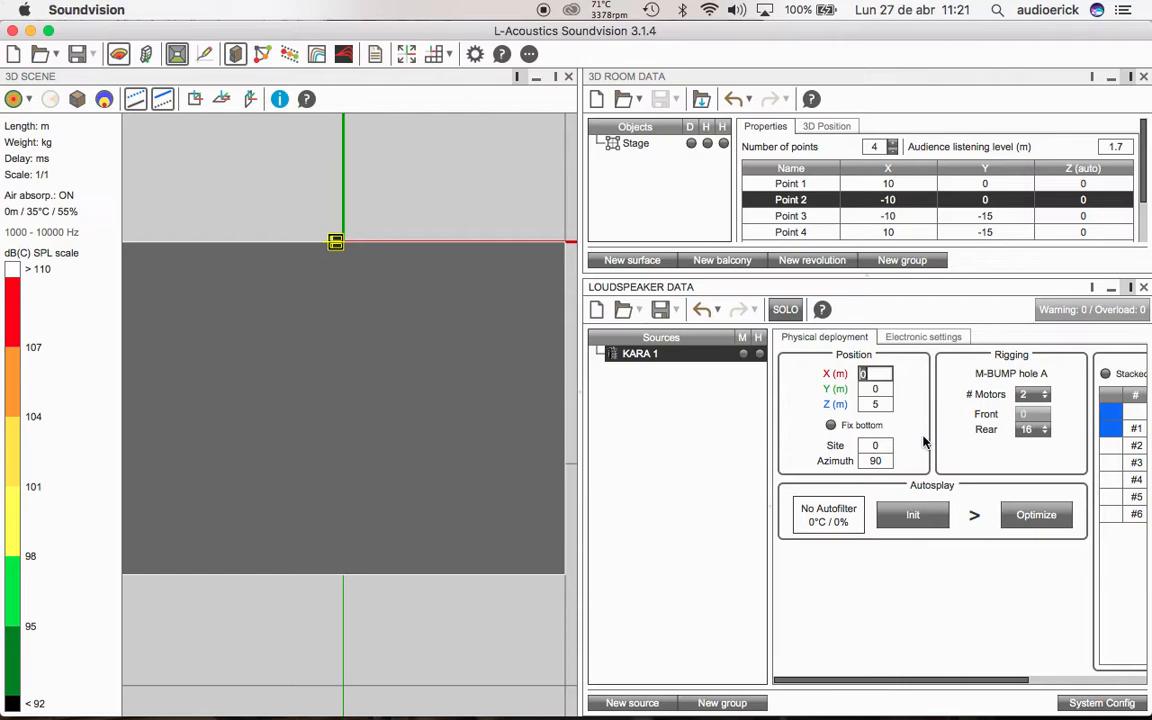
pyautogui.press('Return')
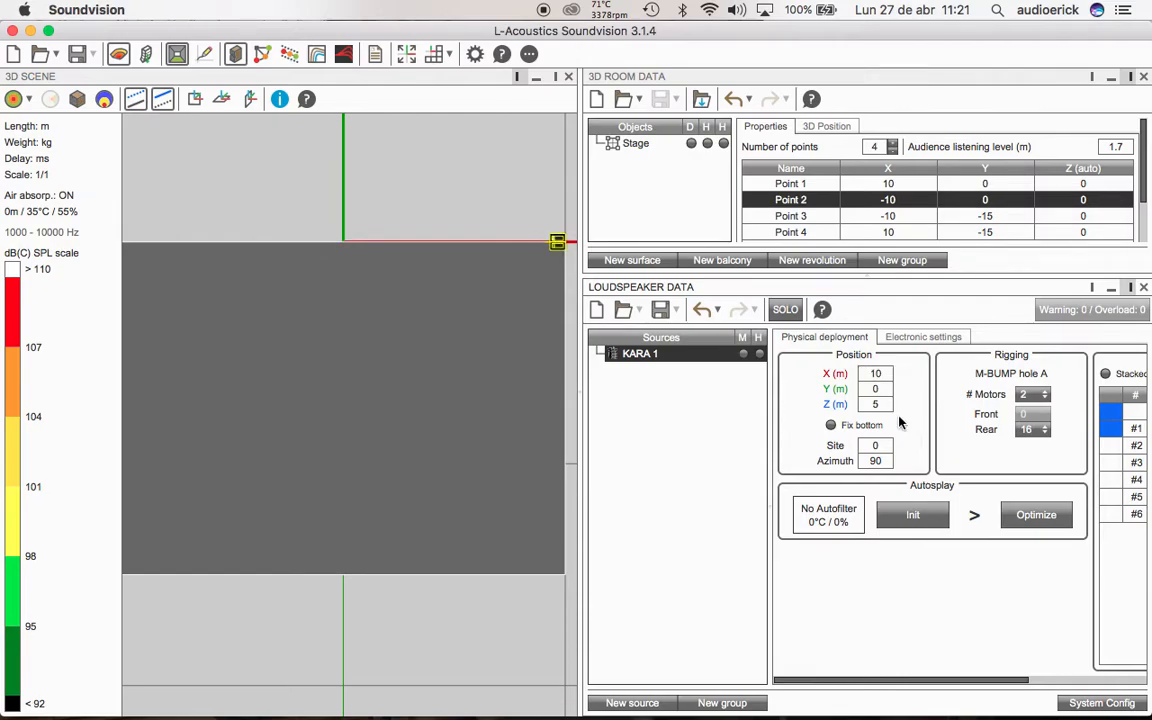
pyautogui.click(883, 388)
pyautogui.write('-1')
pyautogui.press('Return')
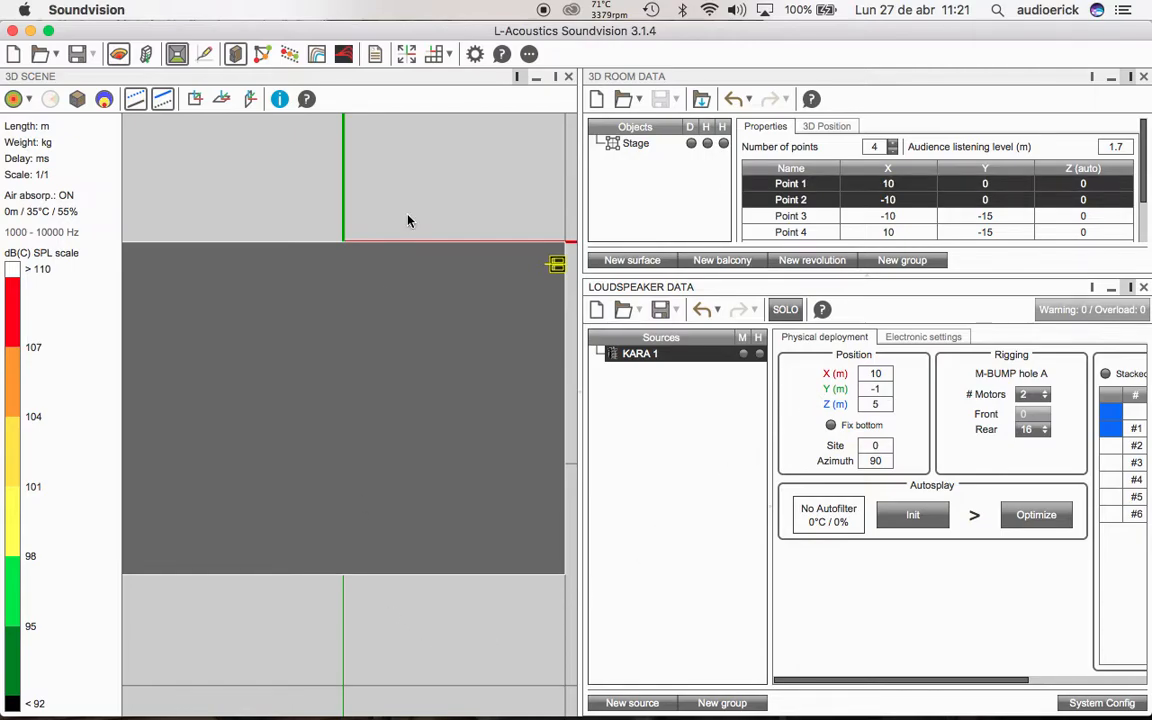
# Step: Move the KARA source to the opposite side of the stage by setting its X position to -10 m
pyautogui.moveTo(509, 388); pyautogui.dragTo(269, 320)
pyautogui.scroll(4, 351, 370)
pyautogui.scroll(1, 345, 372)
pyautogui.click(176, 366)
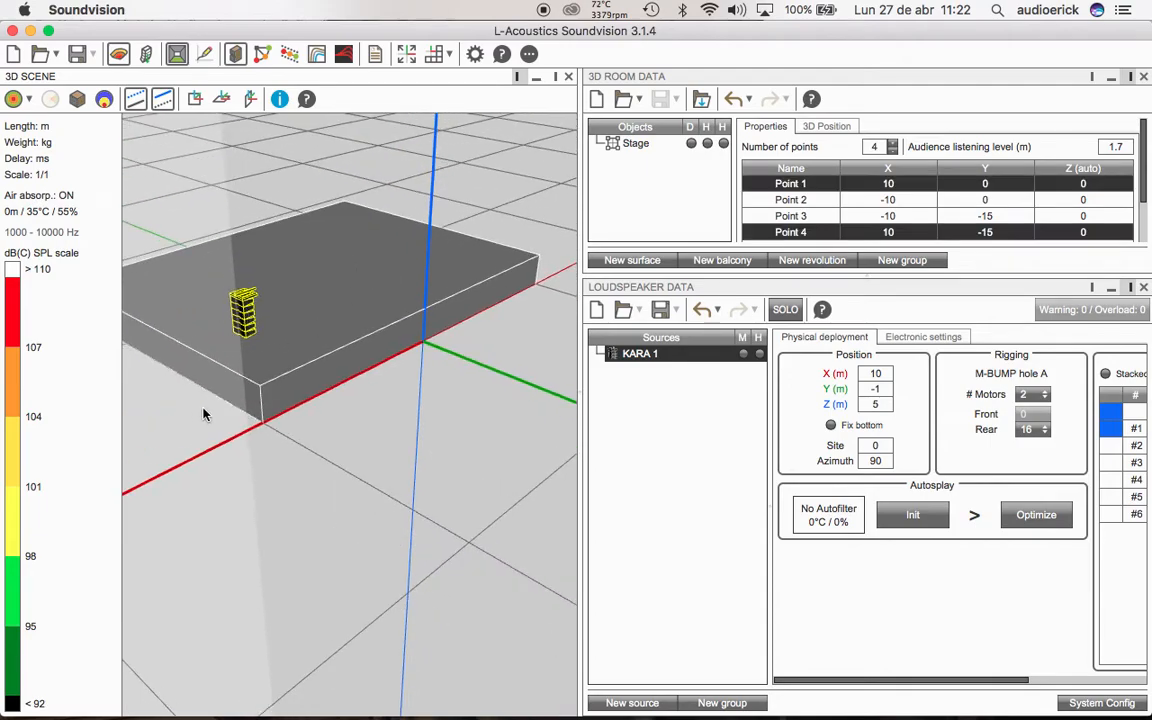
pyautogui.doubleClick(876, 373)
pyautogui.write('-10')
pyautogui.press('Return')
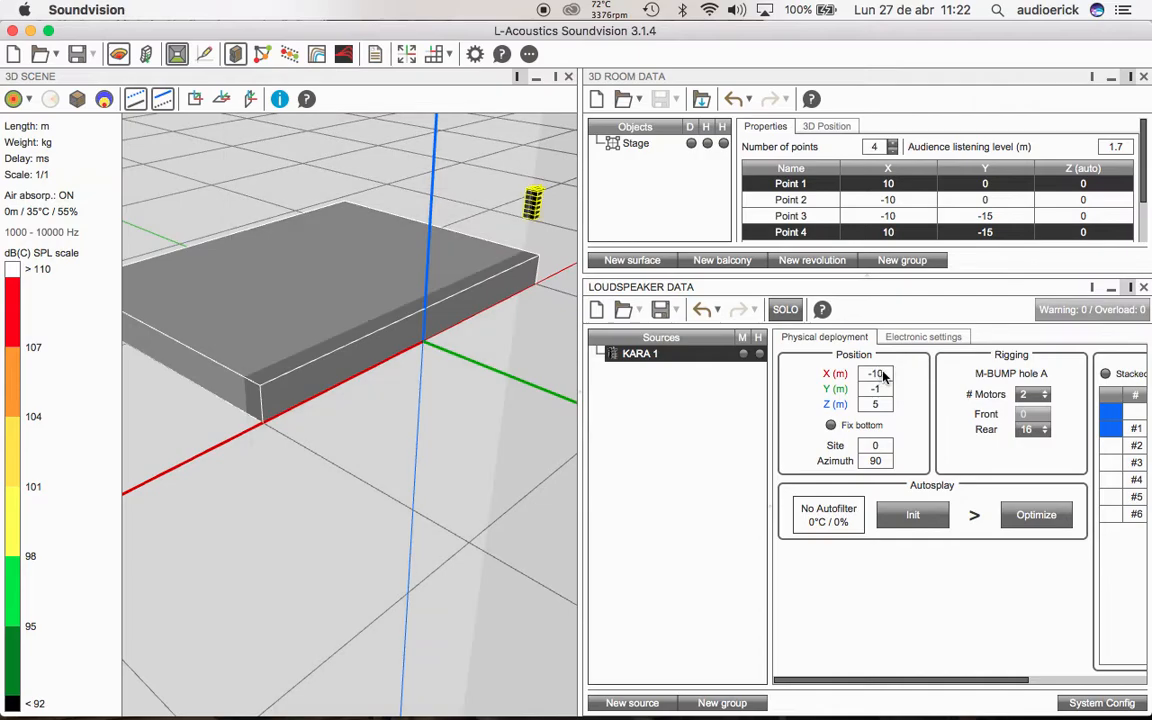
# Step: Show the source cutview for the KARA array and enlarge its display area
pyautogui.moveTo(496, 424); pyautogui.dragTo(421, 492)
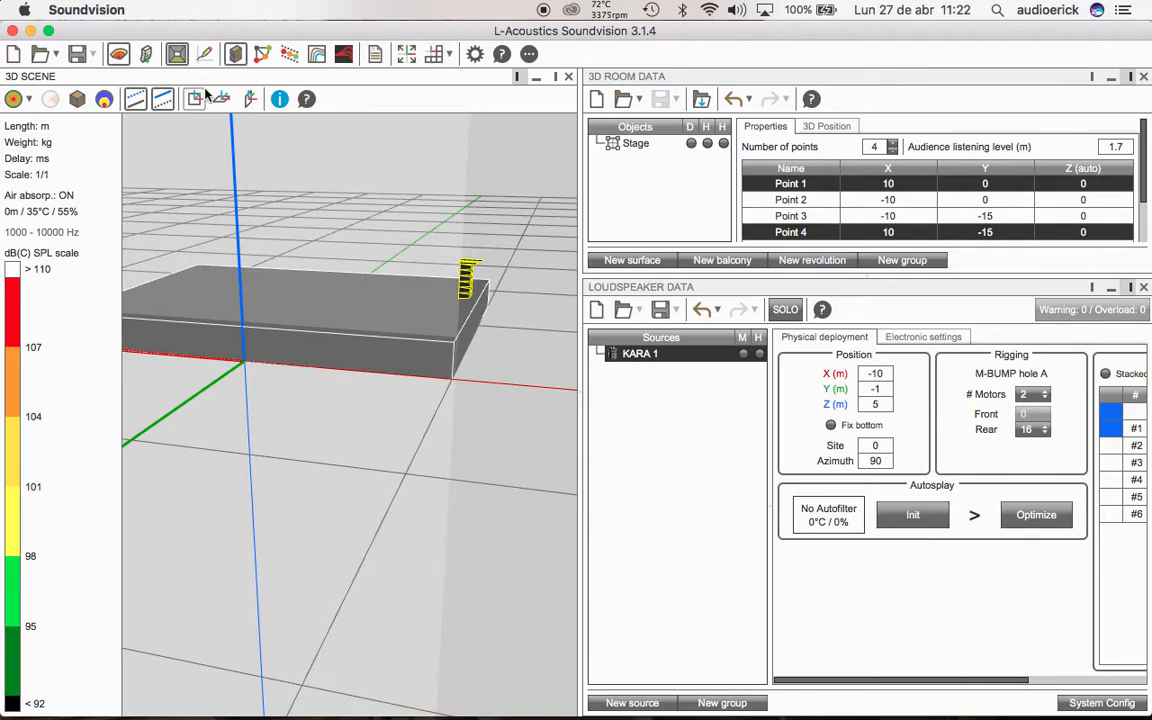
pyautogui.click(264, 62)
pyautogui.moveTo(538, 254); pyautogui.dragTo(468, 226)
pyautogui.click(696, 232)
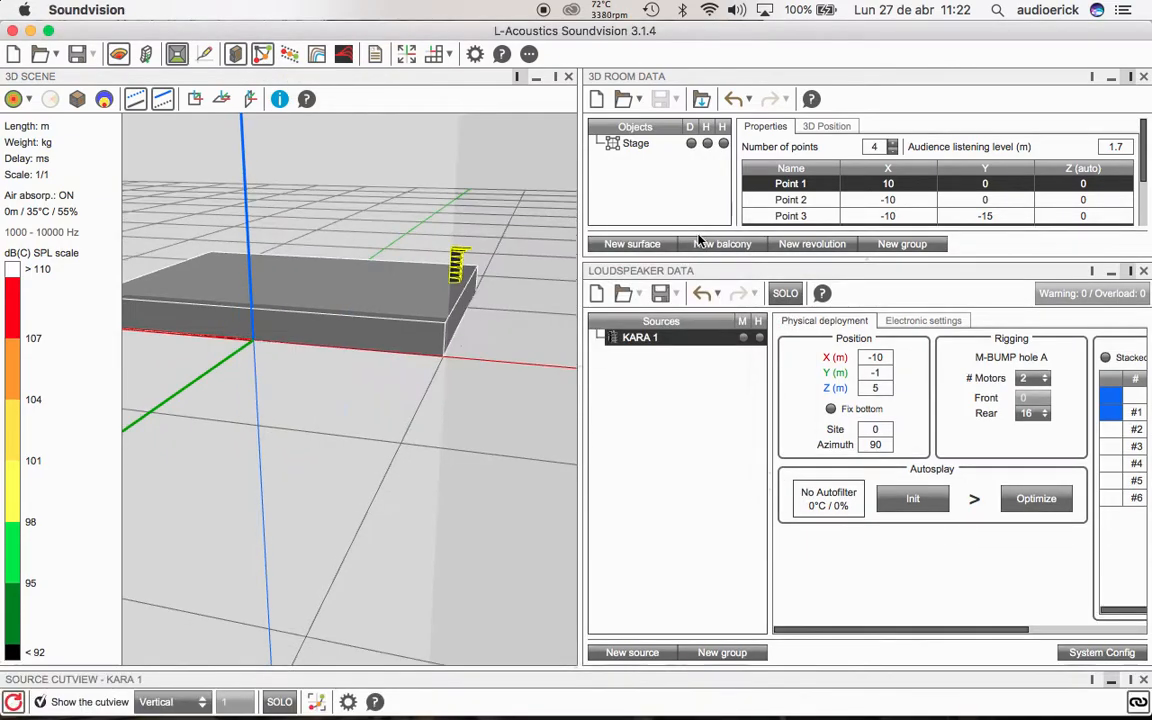
pyautogui.moveTo(608, 667); pyautogui.dragTo(617, 430)
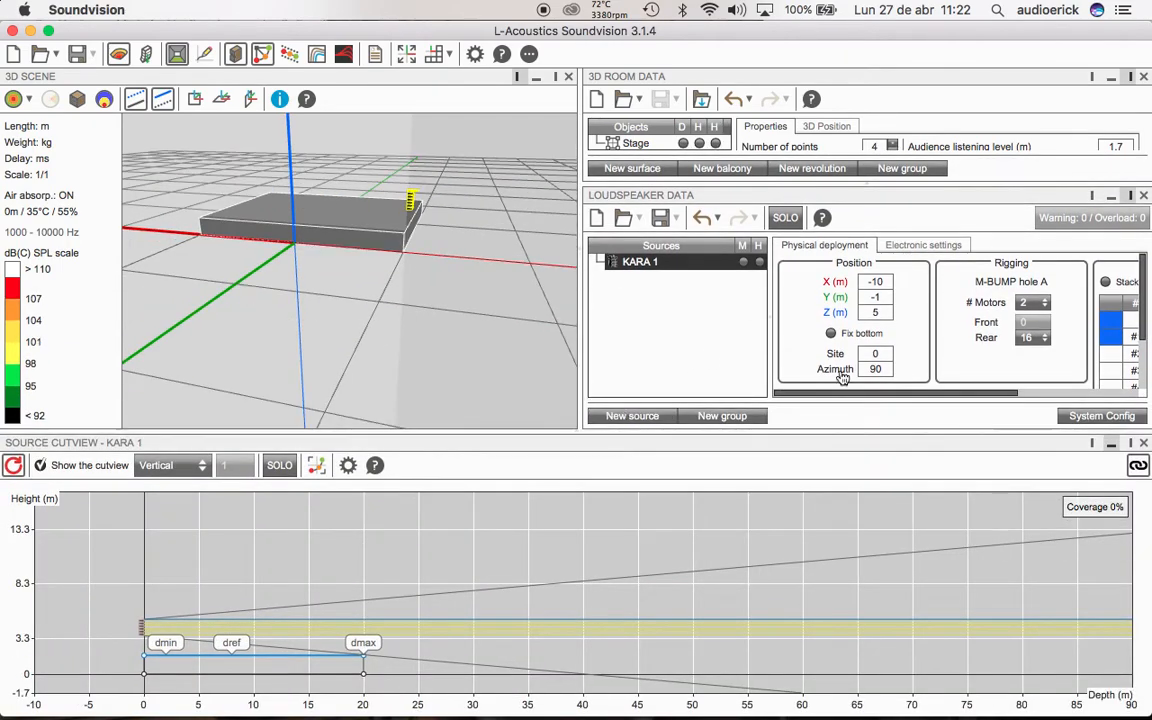
# Step: Tilt the KARA array toward the stage by setting its Site angle to -10, and view the coverage in 3D
pyautogui.click(876, 354)
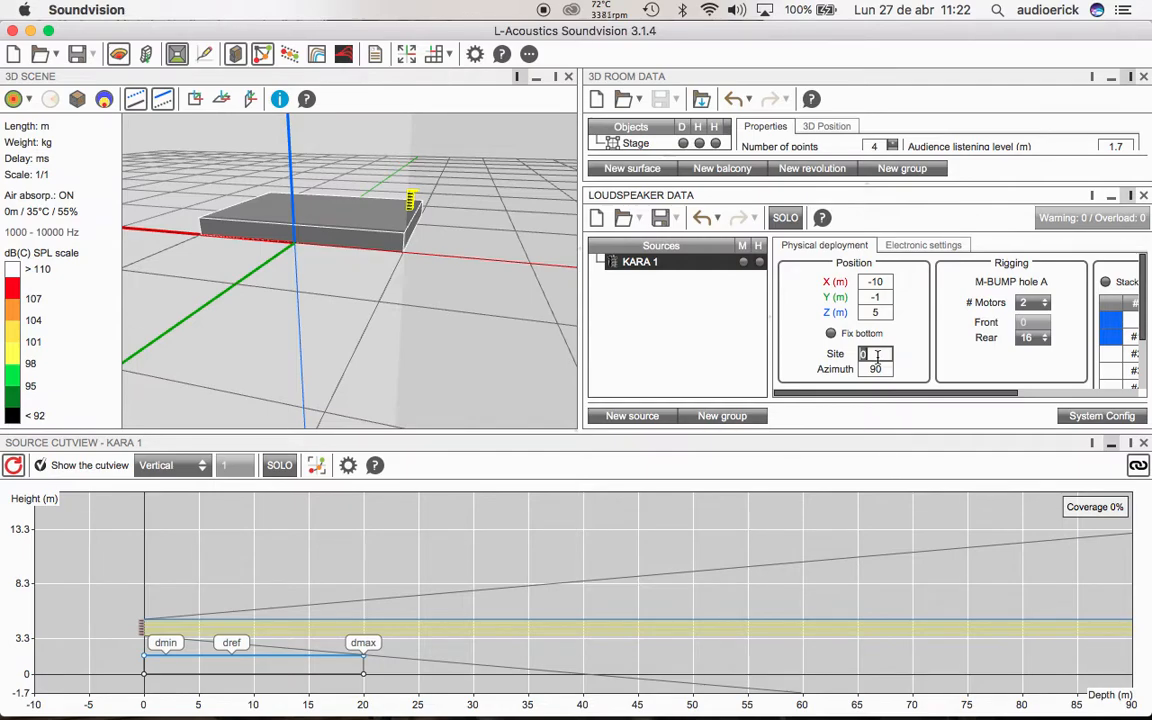
pyautogui.write('-10')
pyautogui.press('Return')
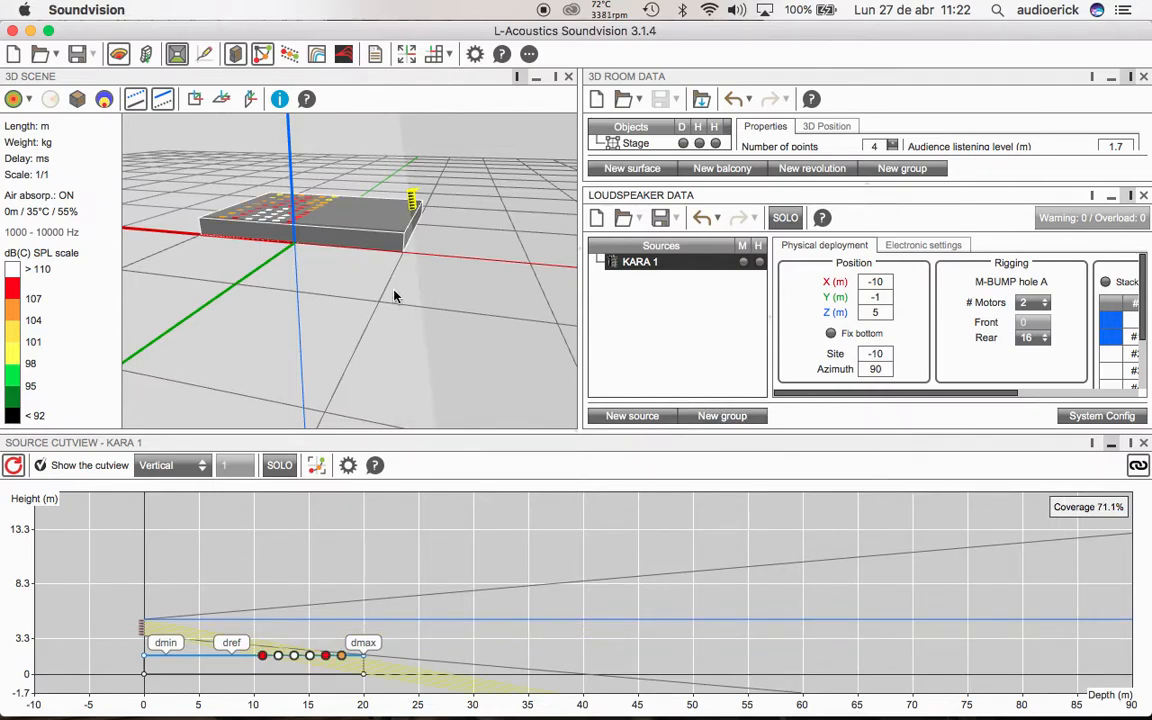
pyautogui.moveTo(326, 286); pyautogui.dragTo(404, 360)
pyautogui.scroll(3, 404, 358)
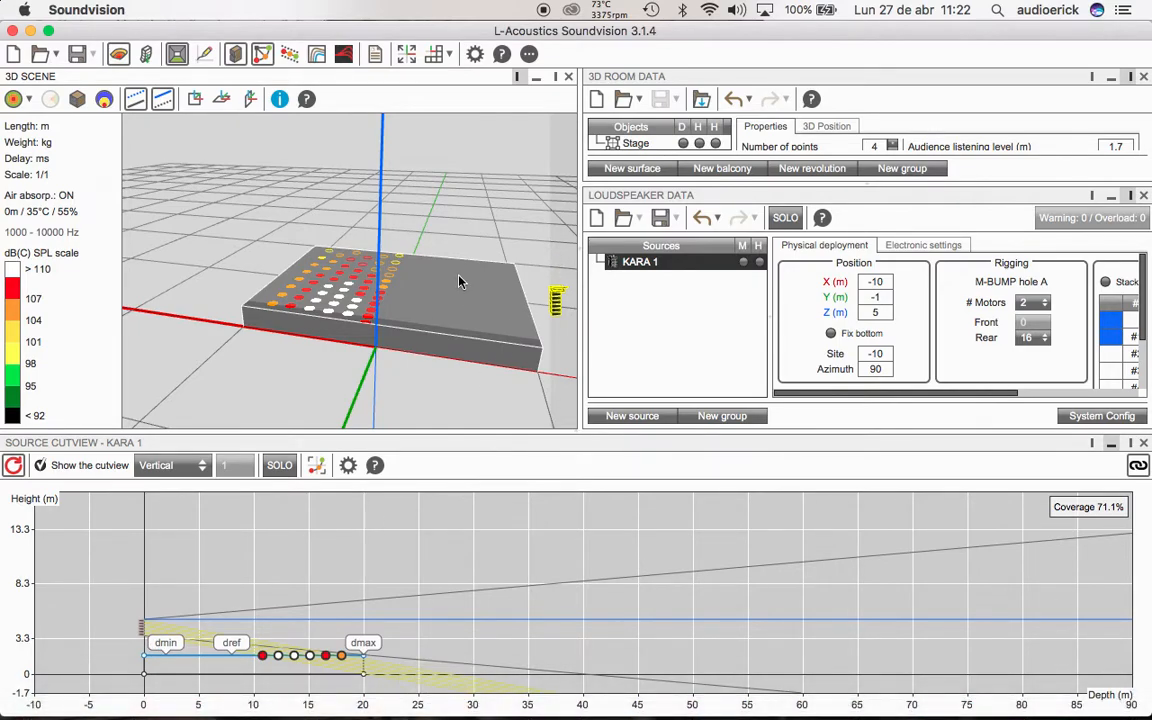
# Step: Set the dmin marker's depth from the source to 2.2 m in the cutview
pyautogui.doubleClick(165, 643)
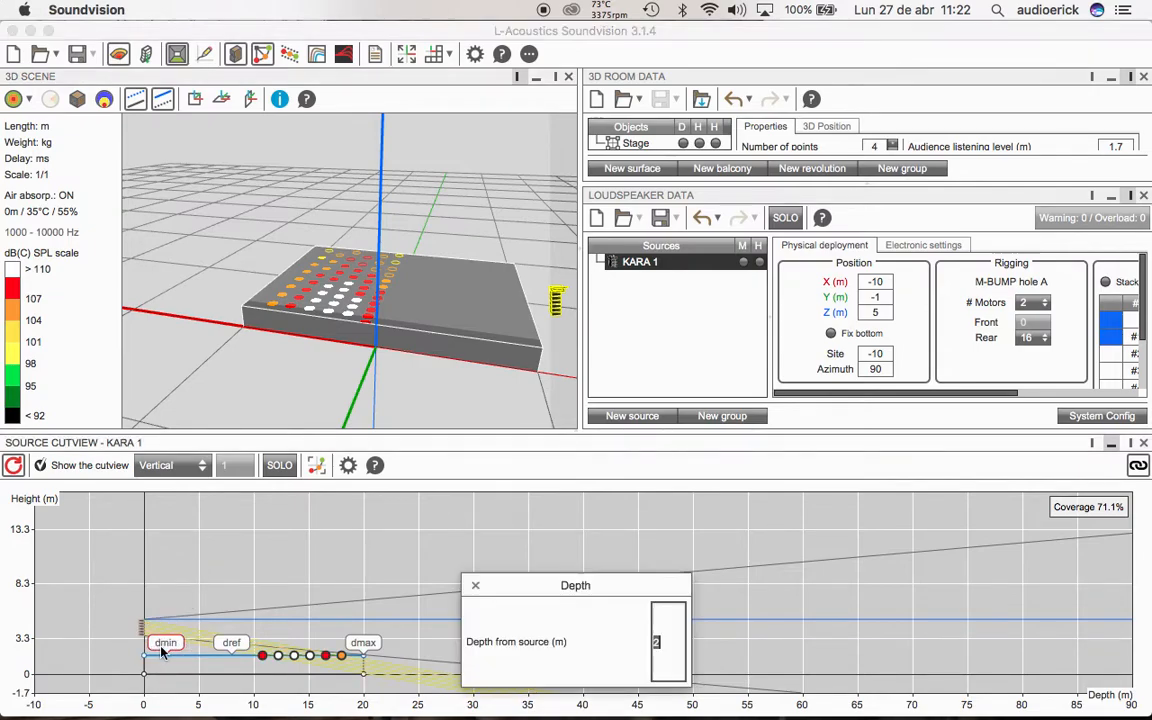
pyautogui.moveTo(565, 587); pyautogui.dragTo(487, 347)
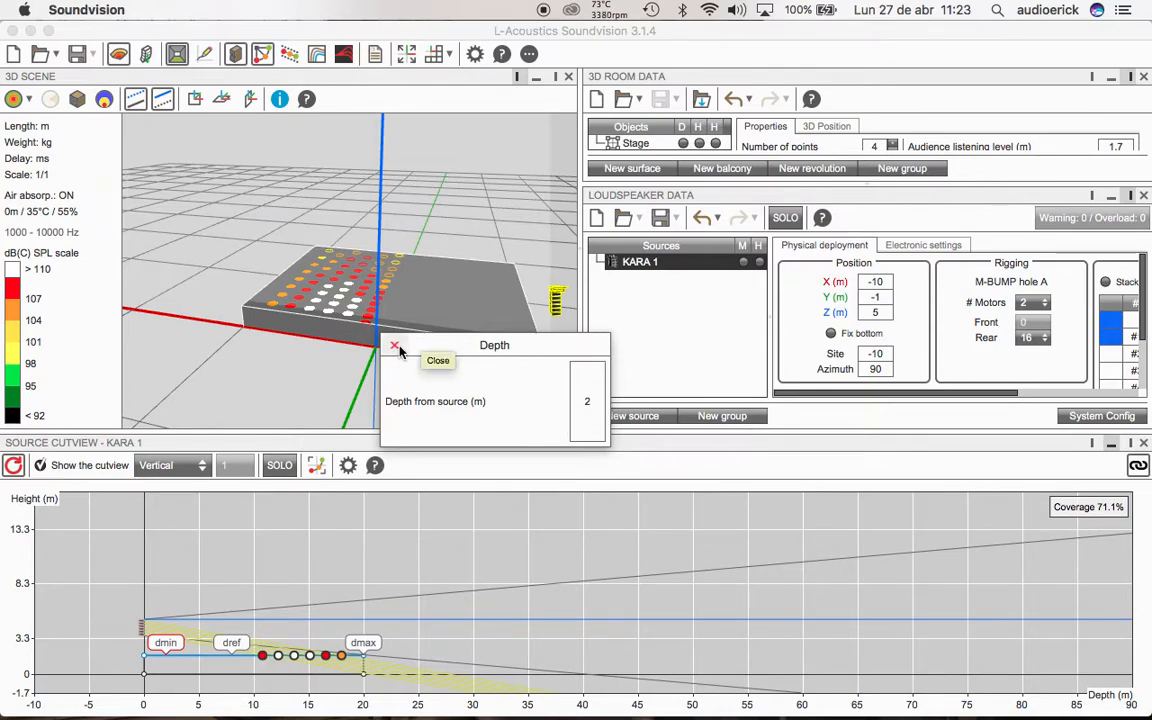
pyautogui.click(583, 403)
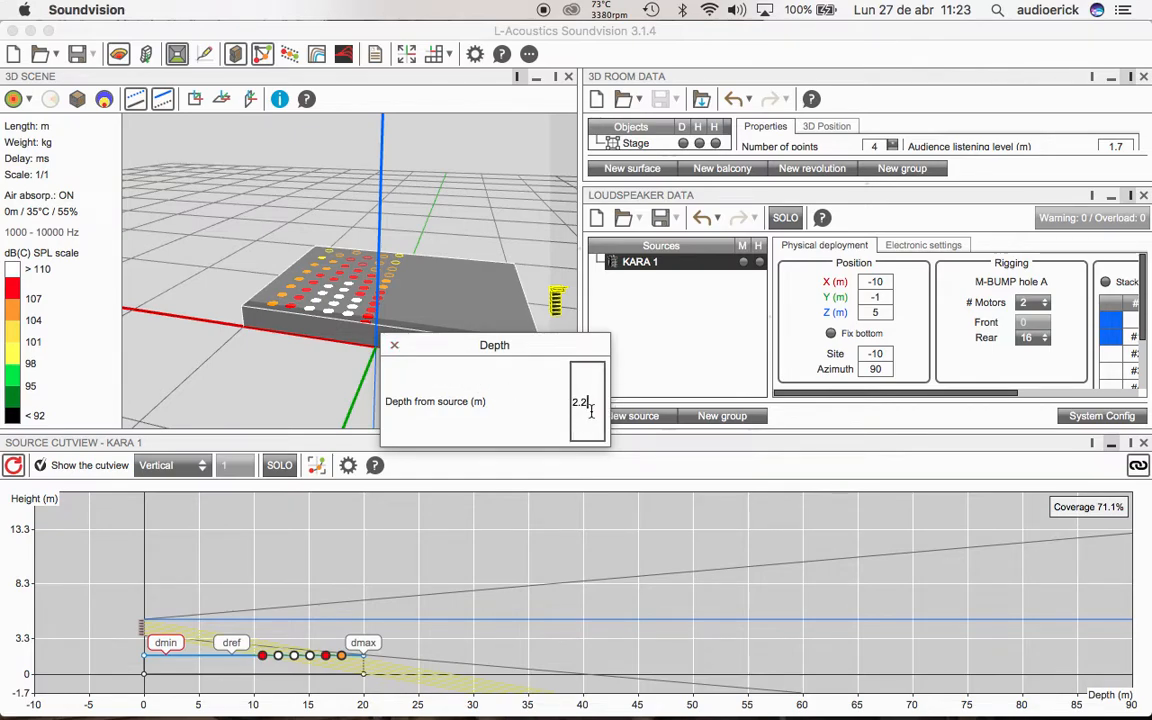
pyautogui.write('.2')
pyautogui.press('Return')
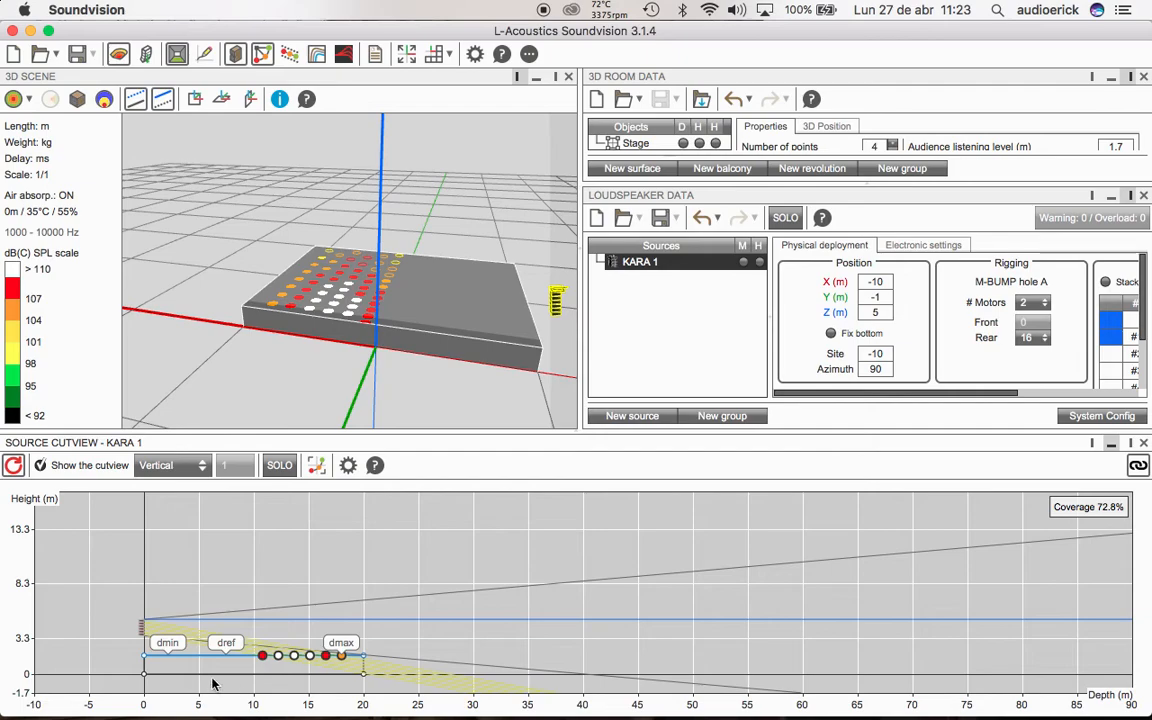
# Step: Set the dref marker's depth from the source to 10 m
pyautogui.doubleClick(226, 650)
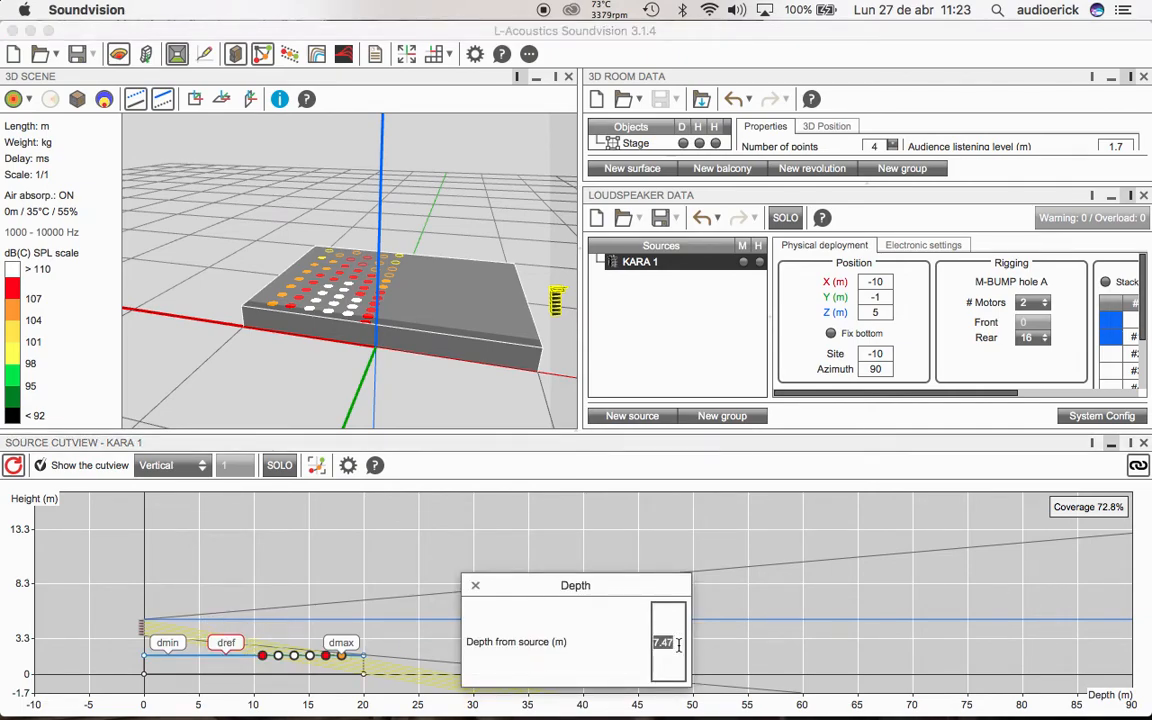
pyautogui.write('10')
pyautogui.press('Return')
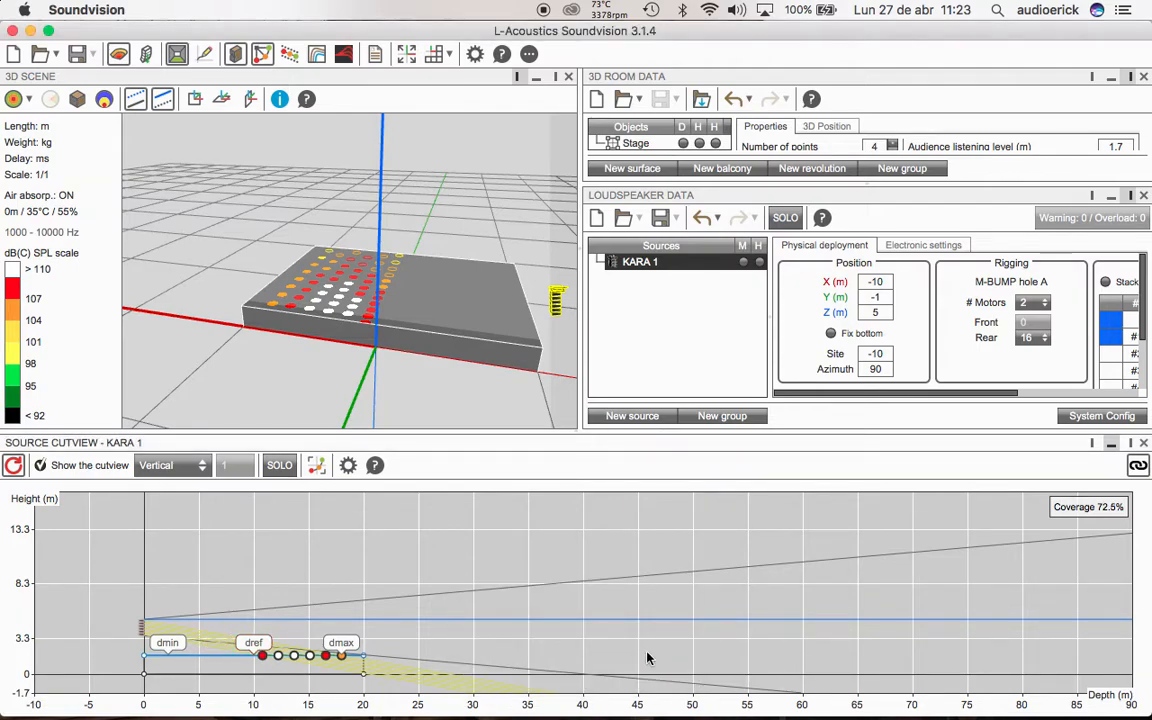
# Step: Open the dmax marker's depth setting, then switch to Calculator to compute 20 ÷ 3 × 2 and close it
pyautogui.doubleClick(344, 645)
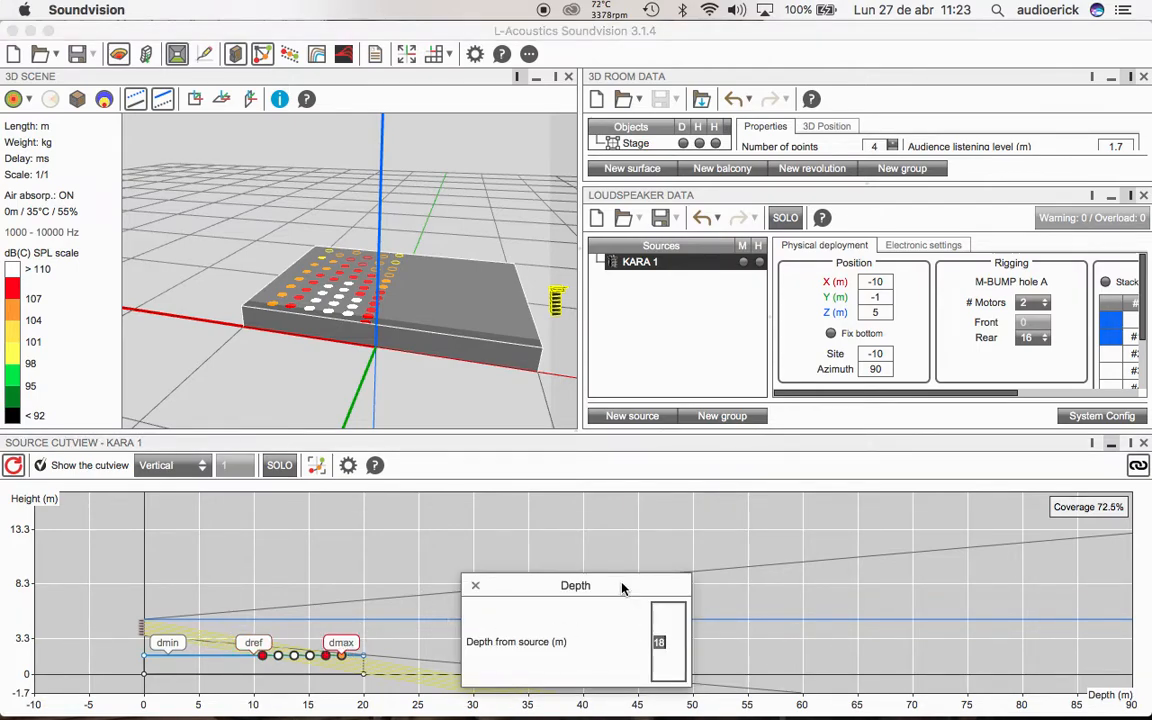
pyautogui.moveTo(598, 714)
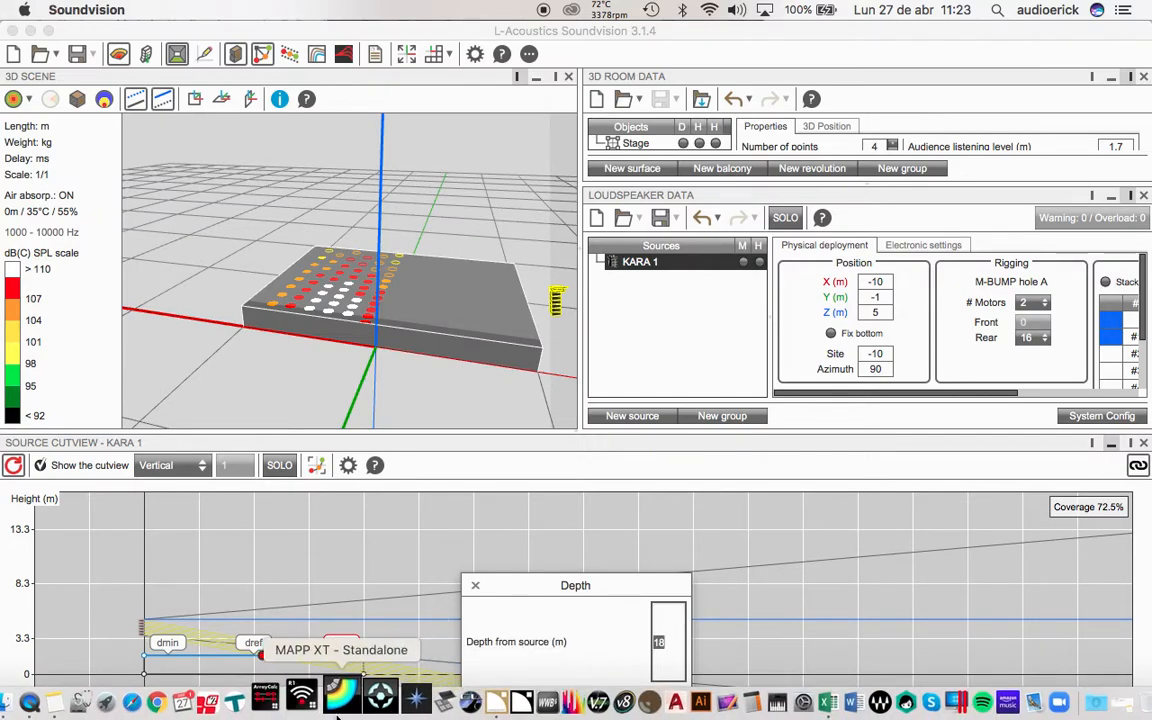
pyautogui.click(721, 700)
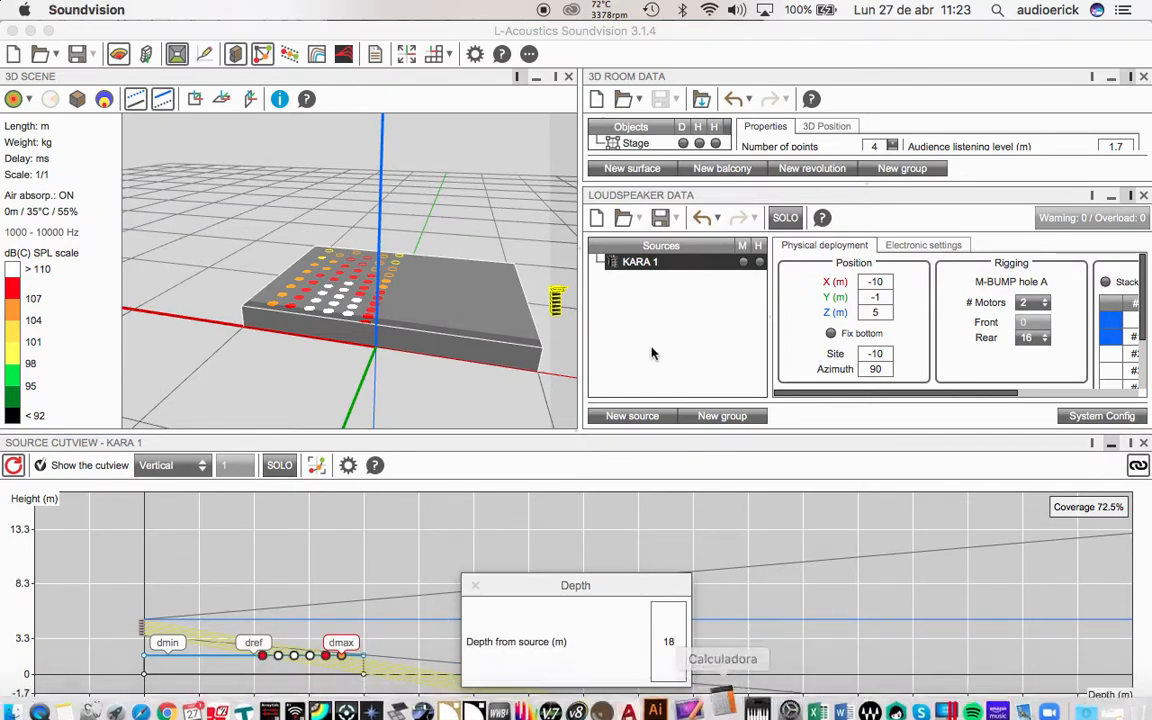
pyautogui.moveTo(892, 134); pyautogui.dragTo(734, 122)
pyautogui.click(662, 332)
pyautogui.click(667, 369)
pyautogui.click(794, 215)
pyautogui.click(727, 337)
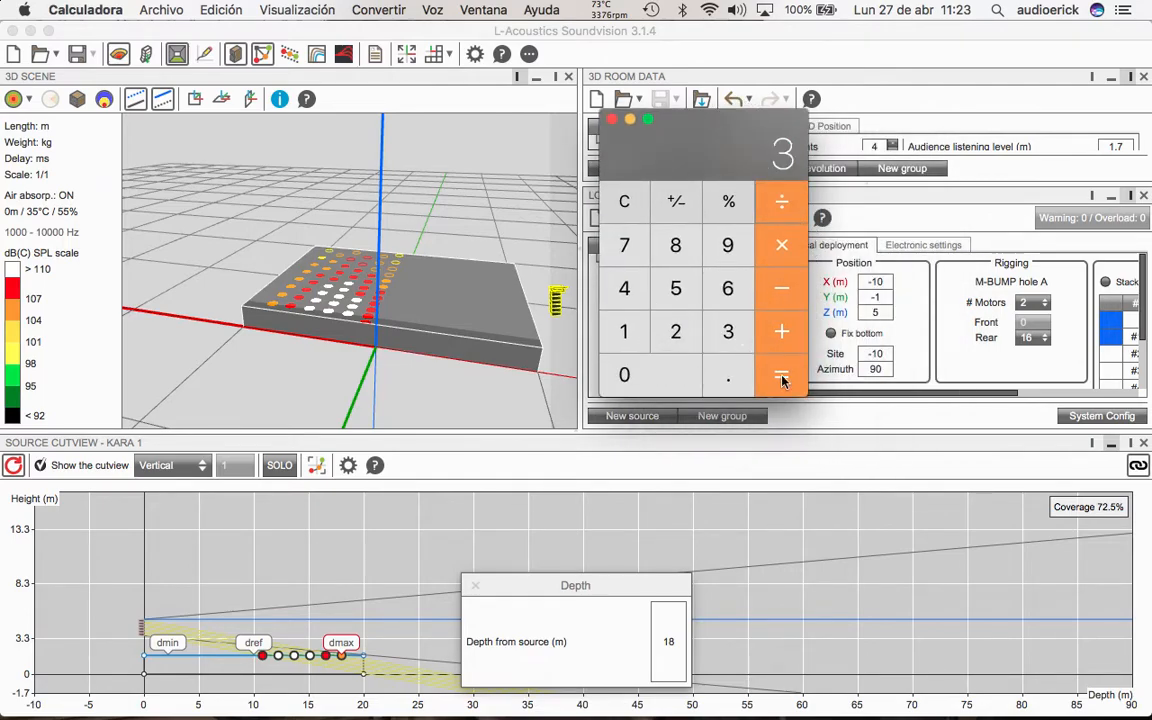
pyautogui.click(782, 377)
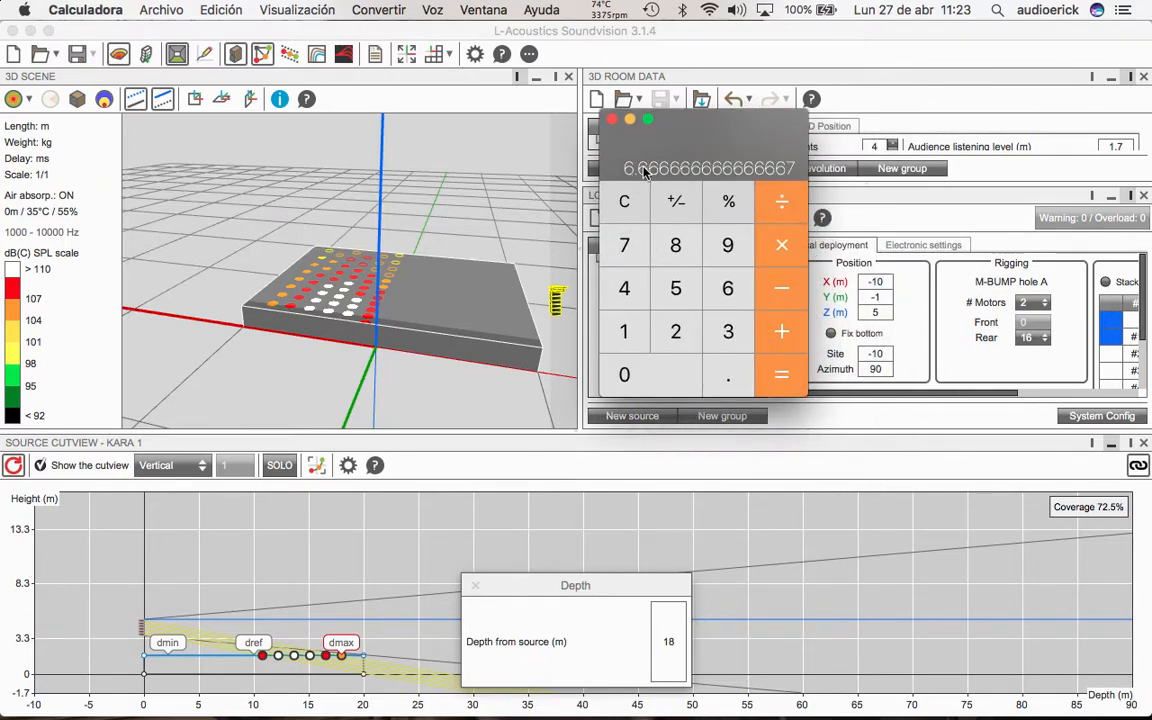
pyautogui.click(782, 244)
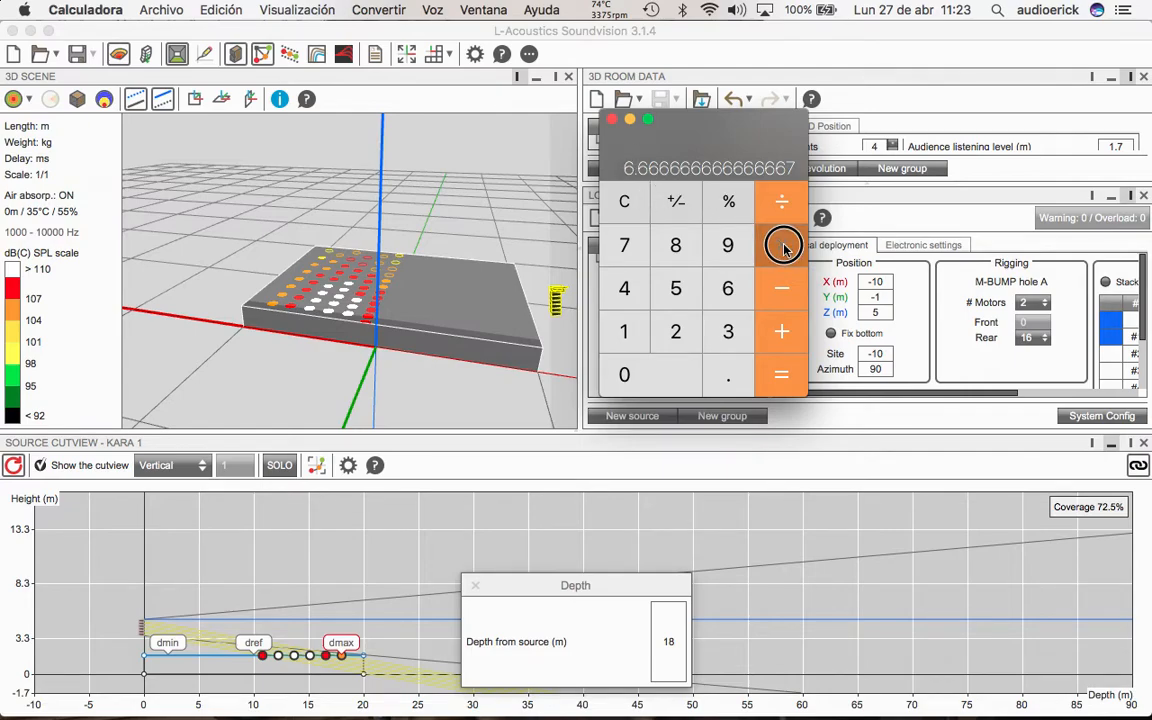
pyautogui.click(676, 334)
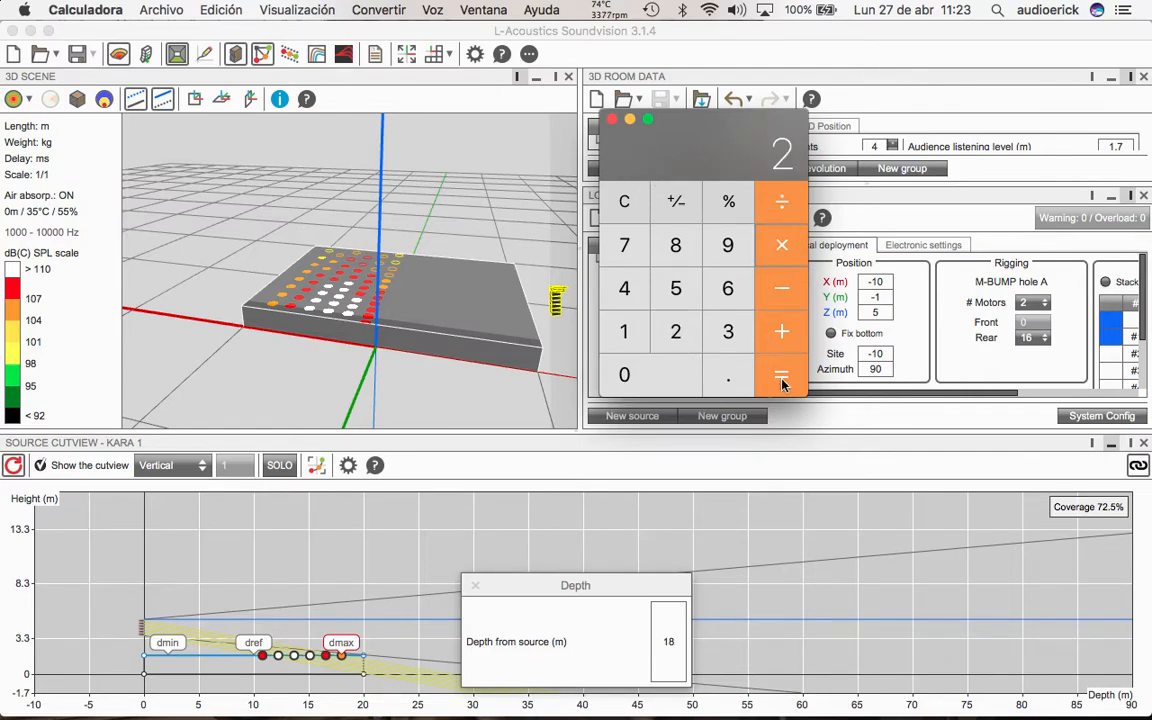
pyautogui.click(781, 378)
pyautogui.click(611, 119)
# Step: Set the dmax marker's depth from the source to 13.3 m
pyautogui.doubleClick(664, 636)
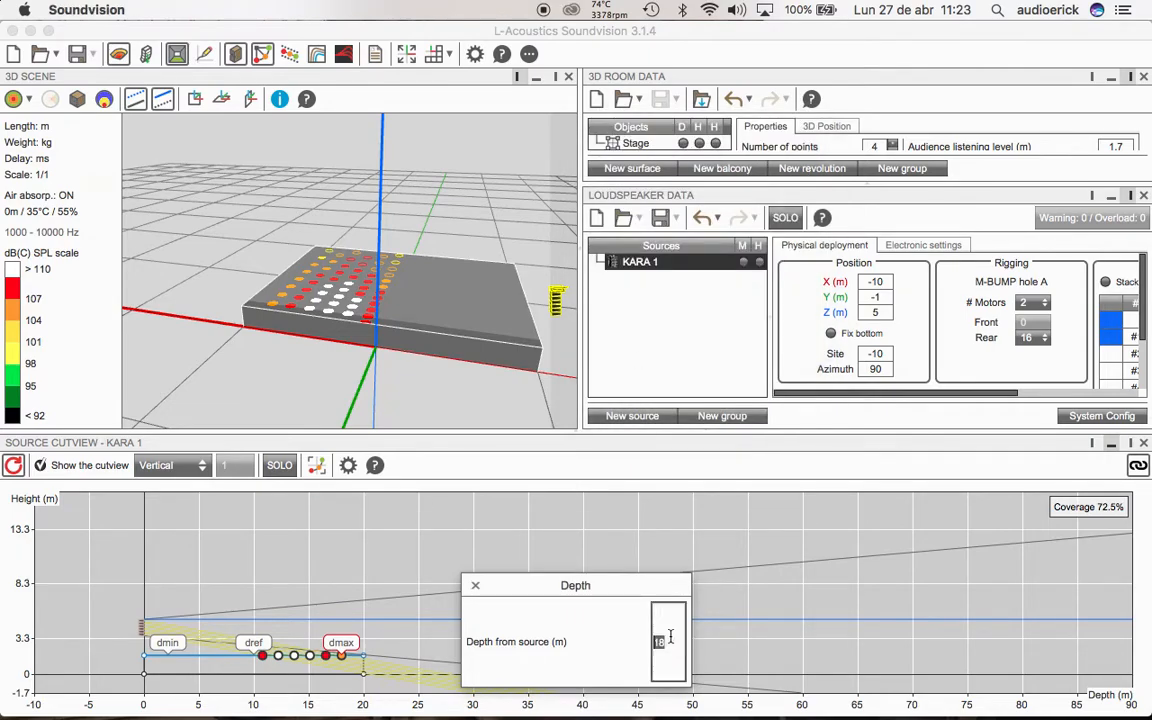
pyautogui.write('13.')
pyautogui.write('3')
pyautogui.press('Return')
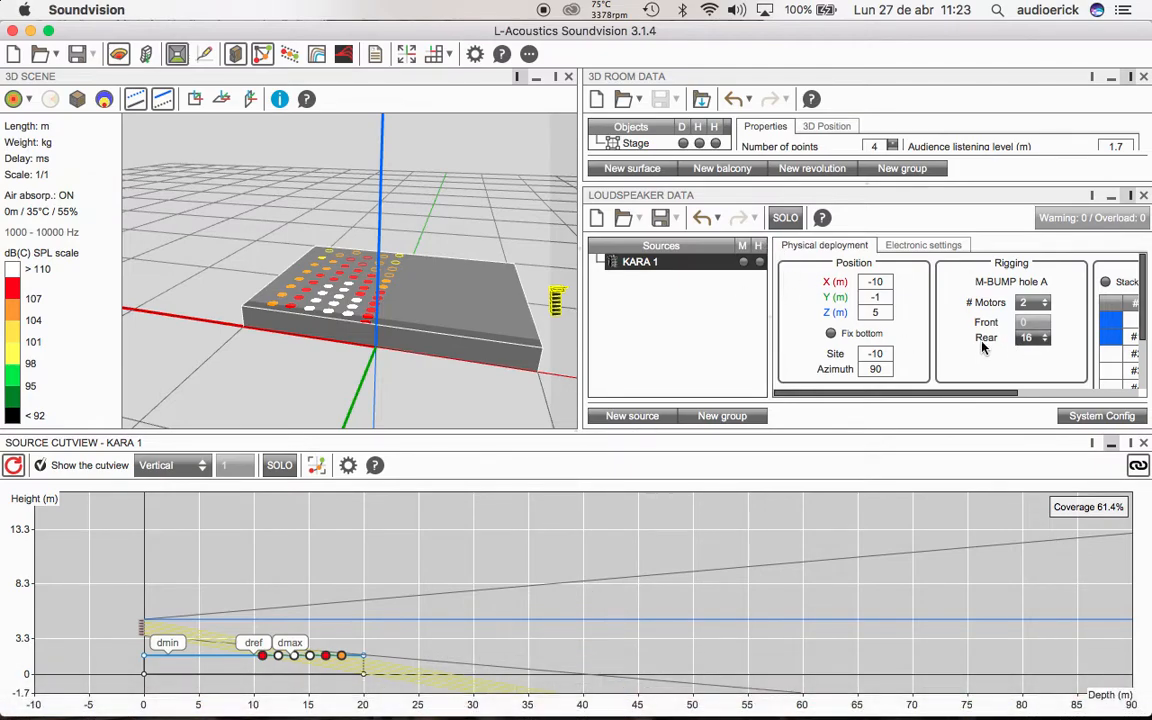
# Step: Run the Autosplay Init on the KARA array and view the resulting splay and stage coverage in 3D
pyautogui.scroll(-4, 948, 318)
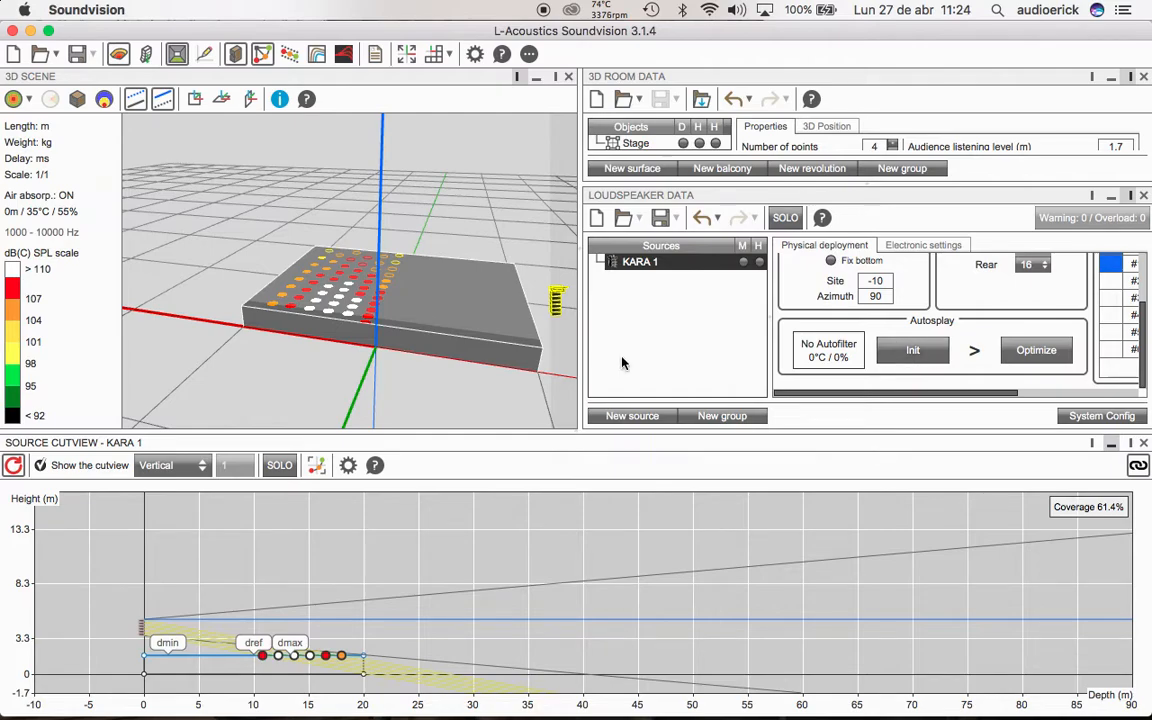
pyautogui.moveTo(514, 395); pyautogui.dragTo(427, 329)
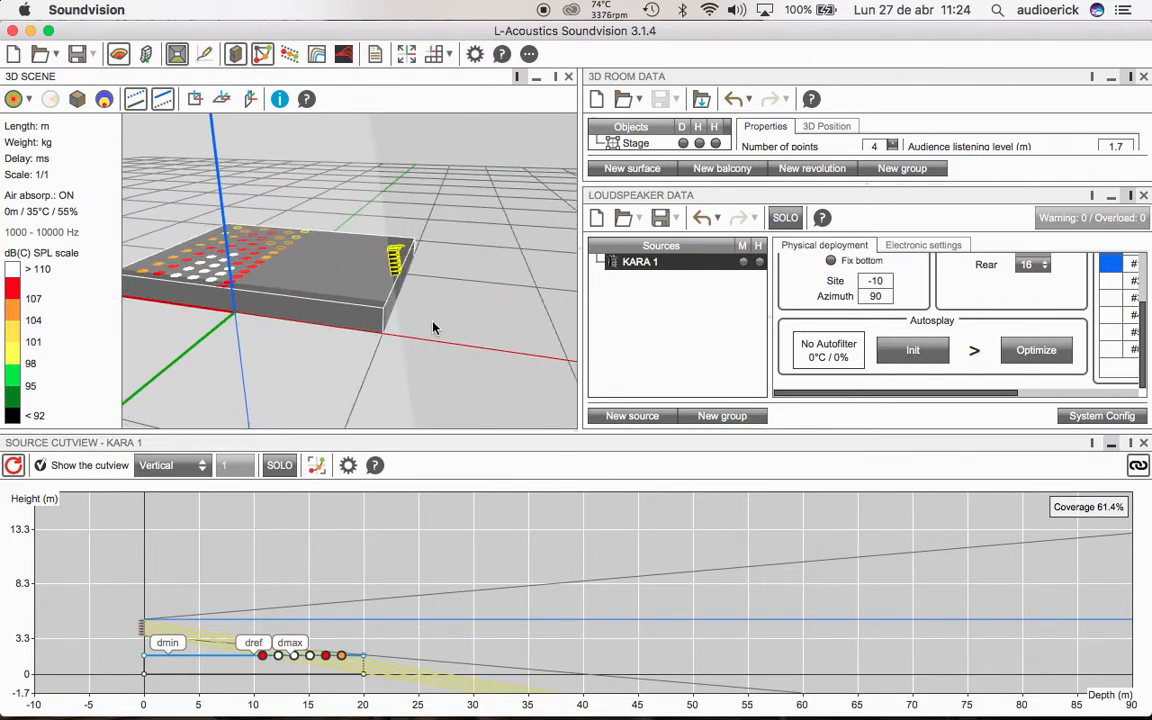
pyautogui.scroll(5, 427, 329)
pyautogui.moveTo(494, 375); pyautogui.dragTo(613, 357)
pyautogui.click(898, 363)
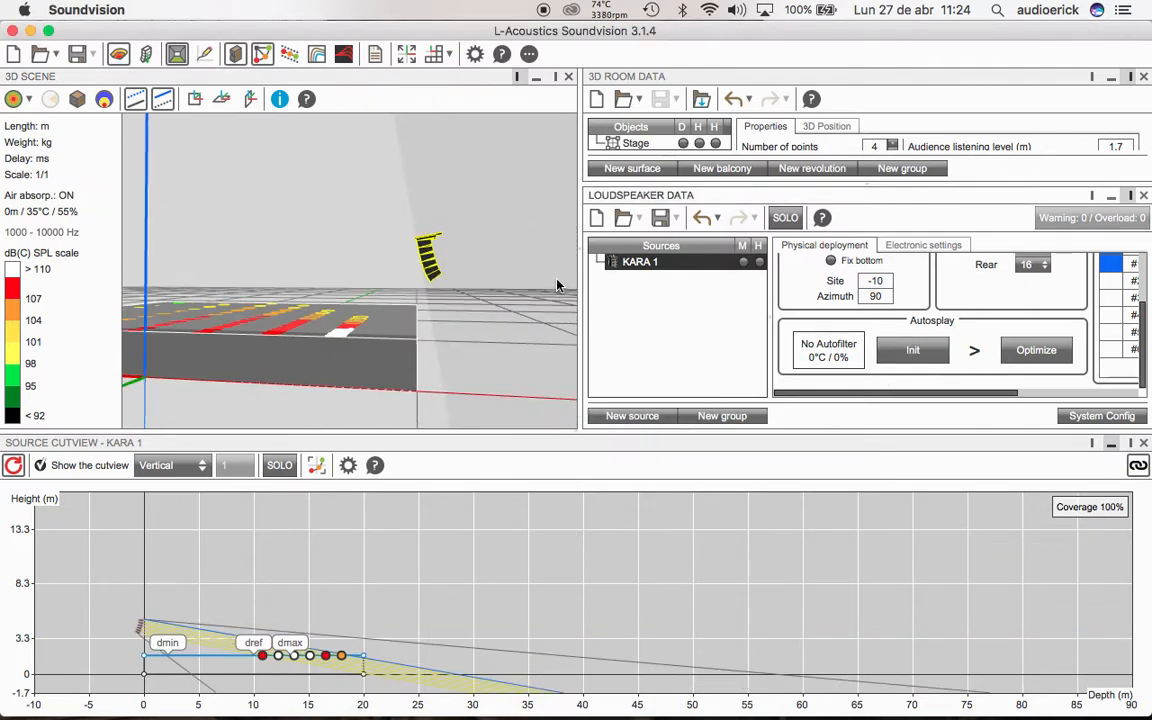
pyautogui.moveTo(488, 278); pyautogui.dragTo(363, 345)
pyautogui.scroll(-5, 487, 349)
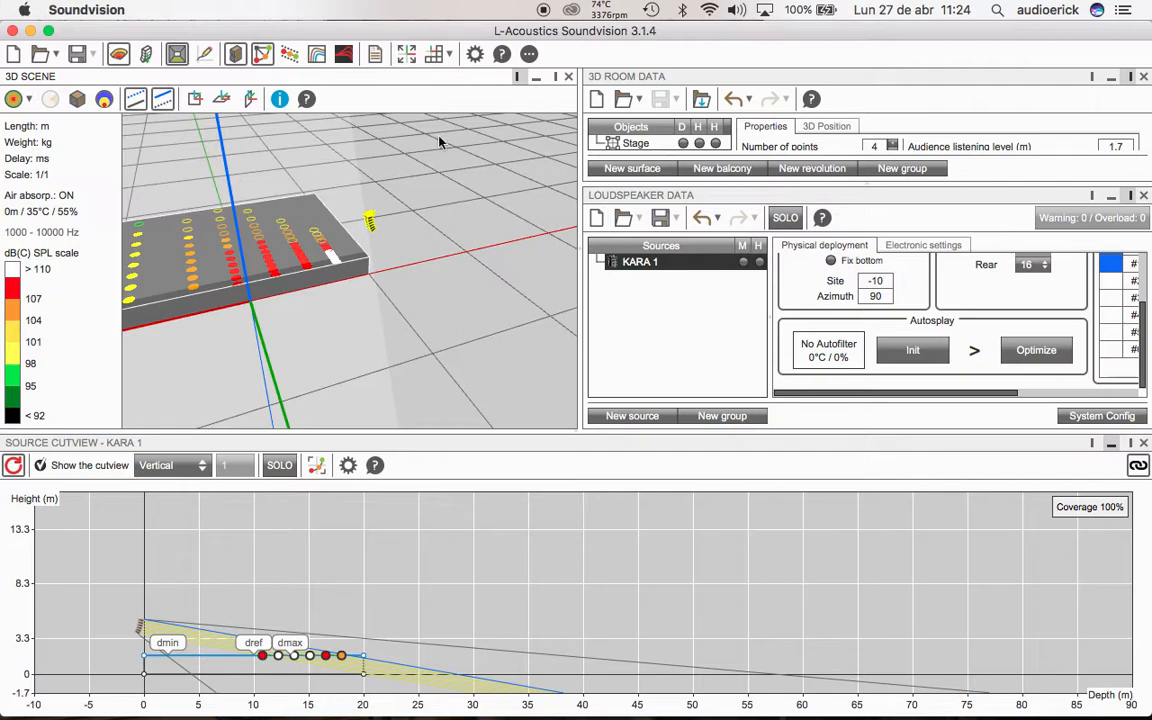
# Step: Show the SPL Target graph docked beside the cutview and set the dmin marker's delta SPL from dref to 1.5 dB
pyautogui.click(262, 54)
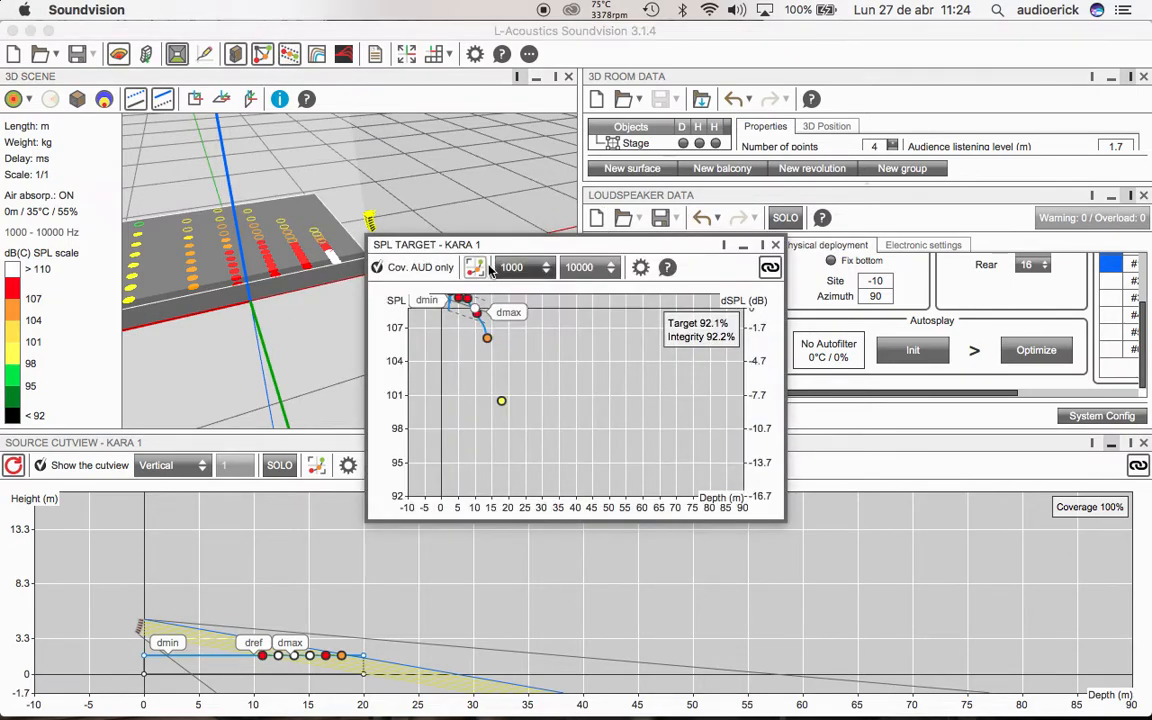
pyautogui.click(744, 244)
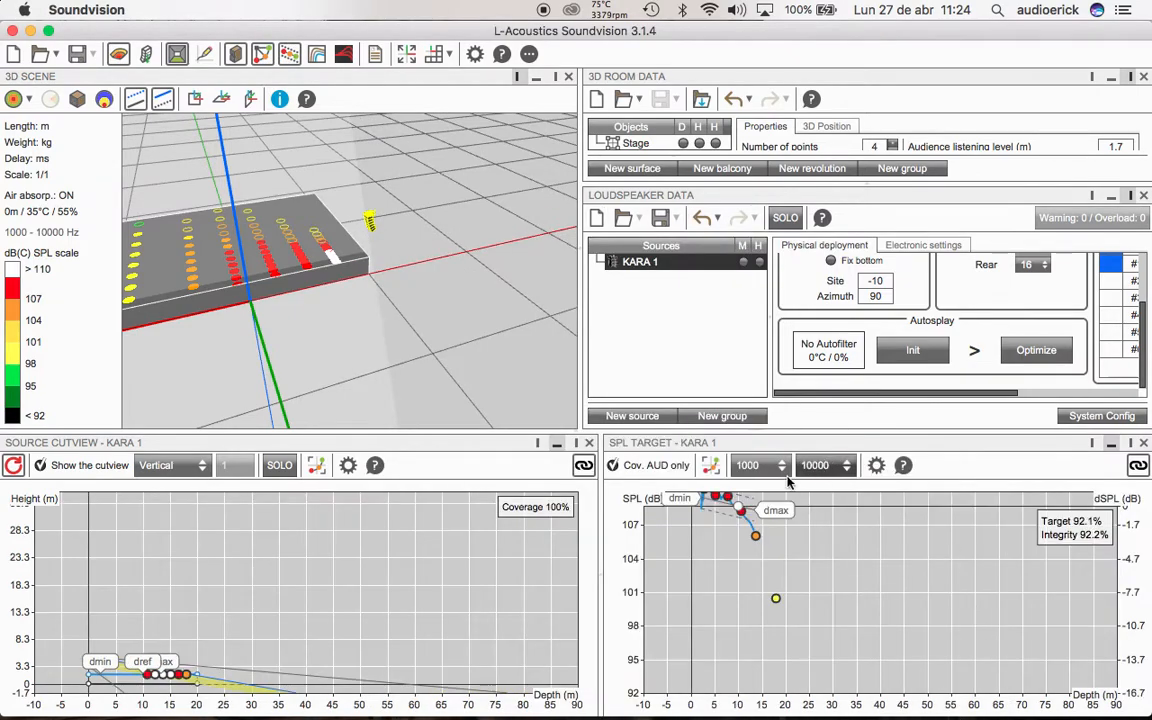
pyautogui.click(709, 468)
pyautogui.doubleClick(791, 548)
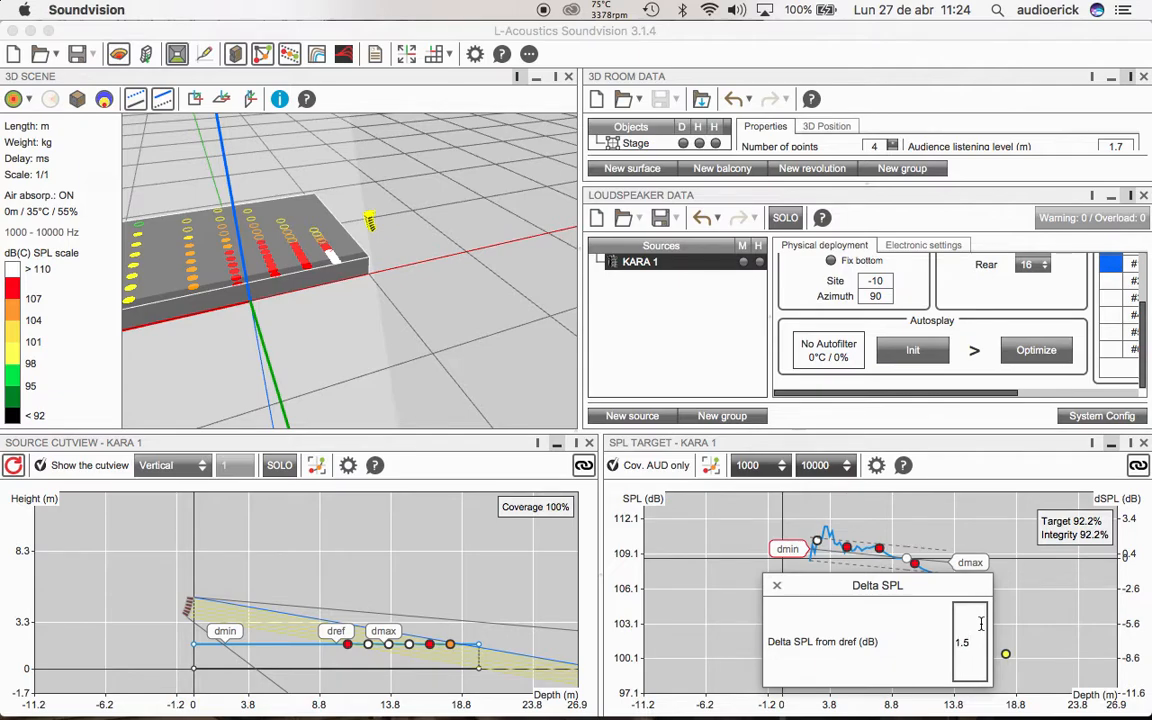
pyautogui.press('Return')
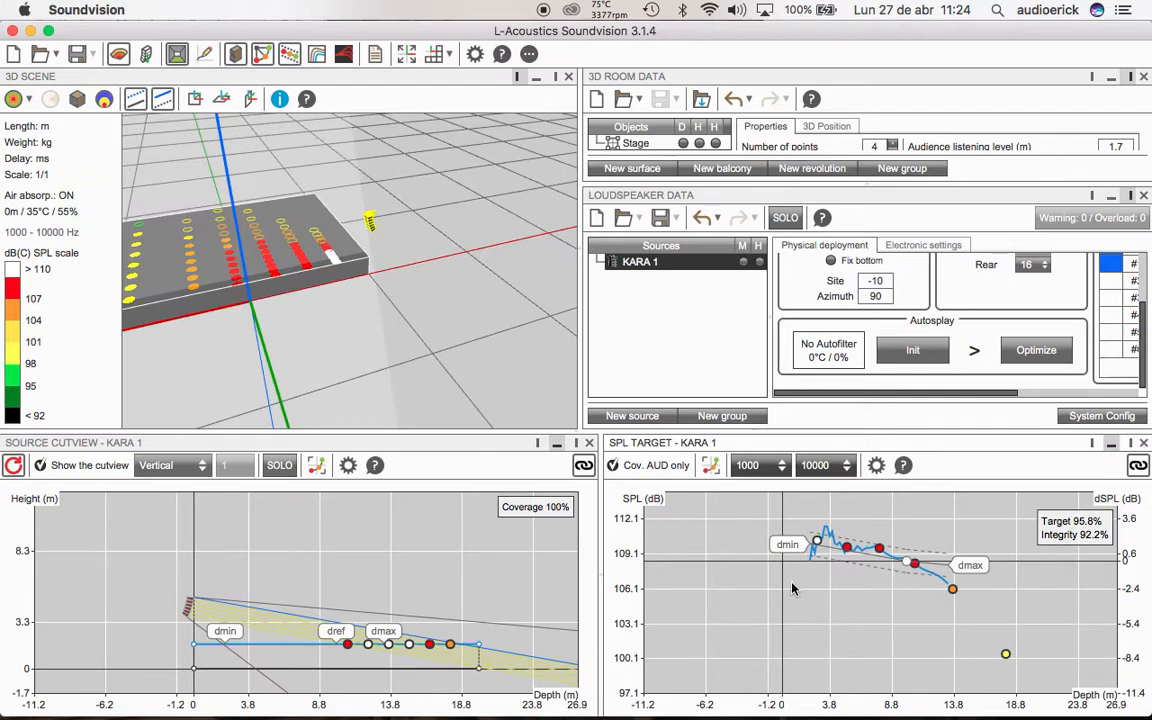
# Step: Set the dmax marker's delta SPL from dref to -3 dB
pyautogui.click(965, 566)
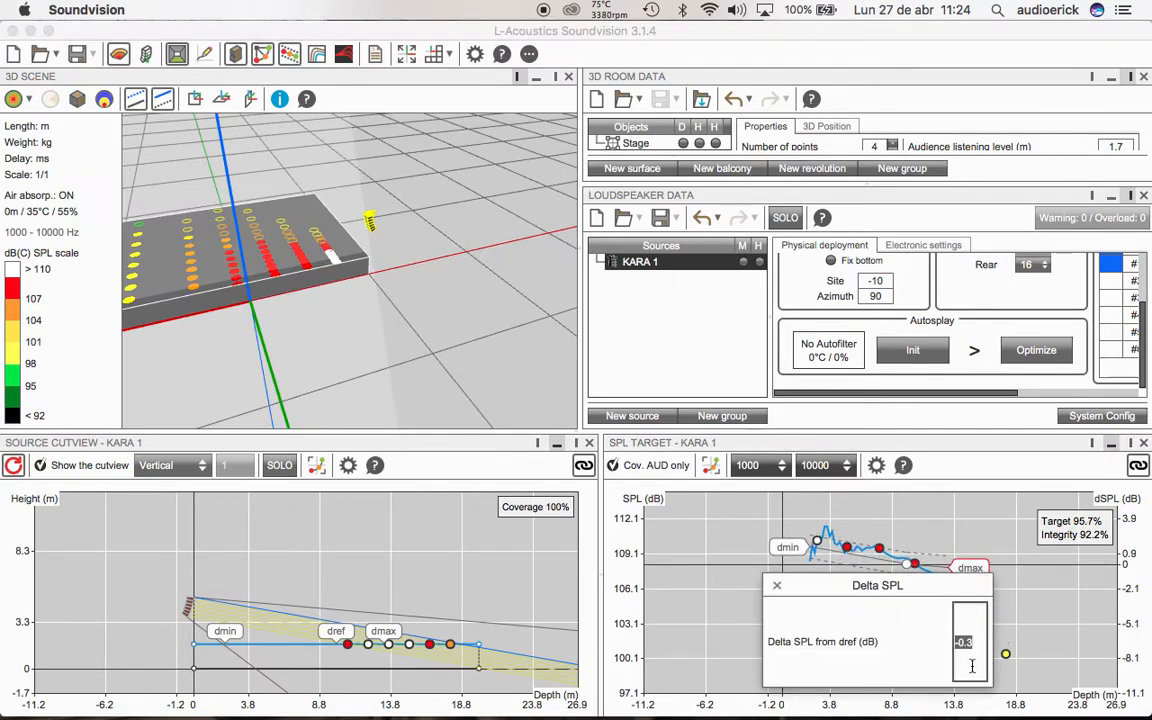
pyautogui.write('-3')
pyautogui.press('Return')
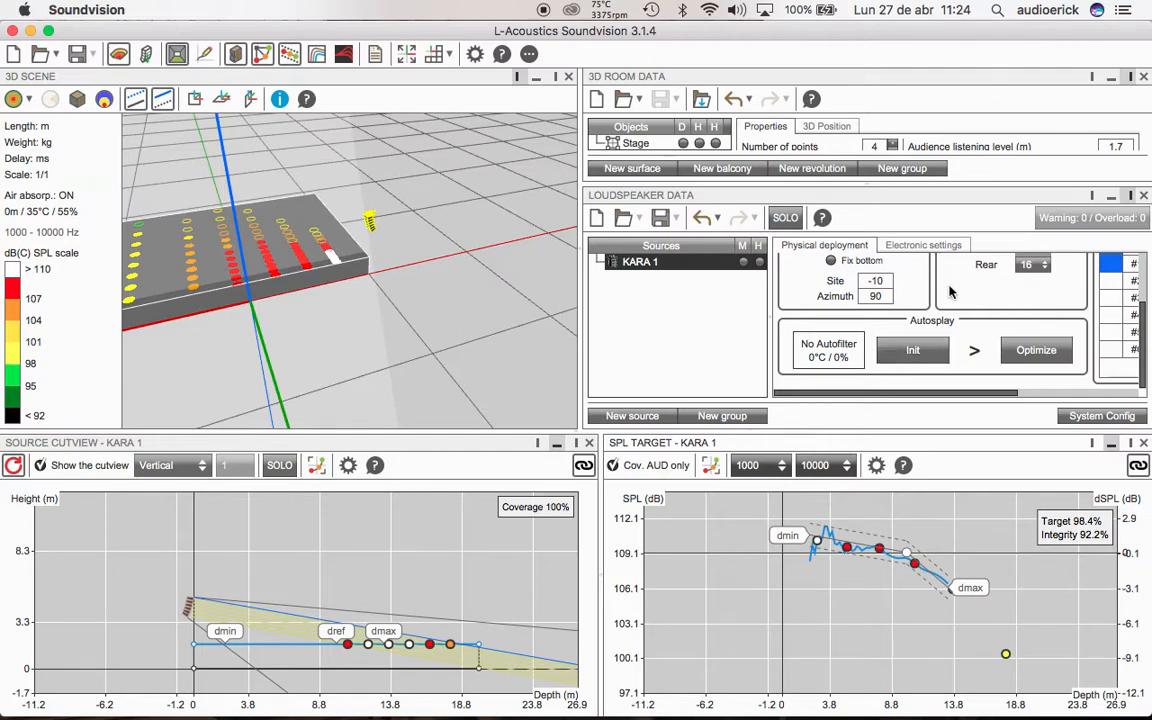
# Step: Run Autosplay Init and Optimize on the KARA array, and inspect the SPL curve against the target and the stage coverage
pyautogui.click(915, 352)
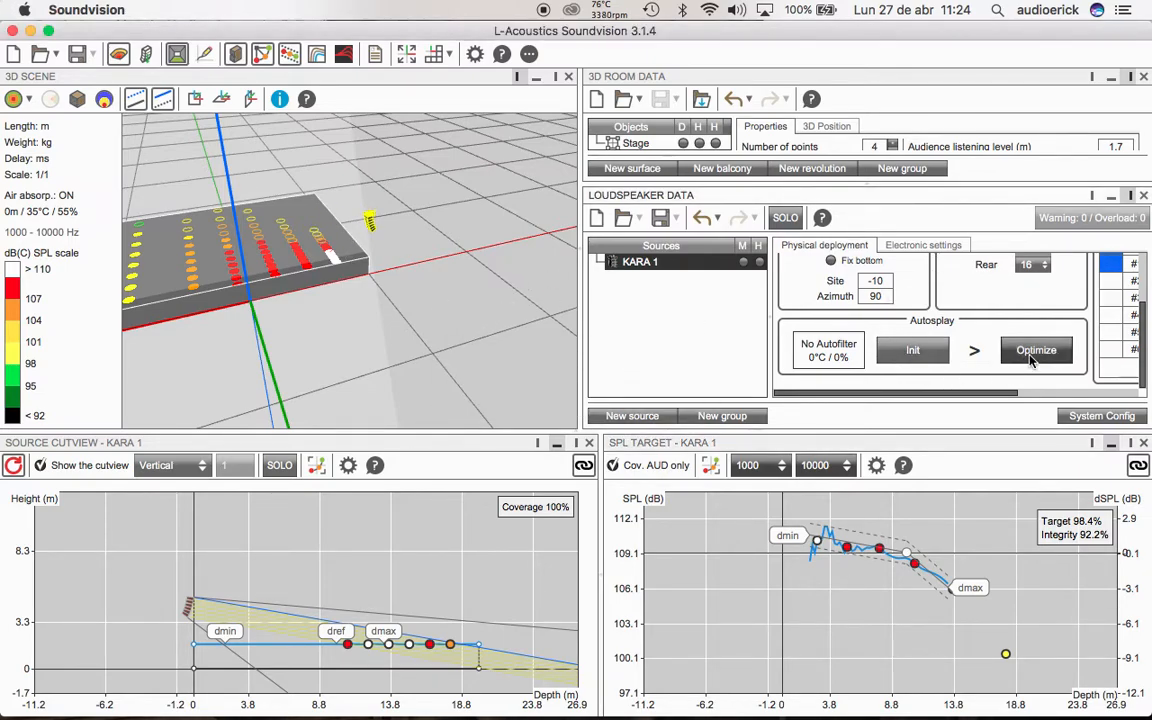
pyautogui.click(1031, 358)
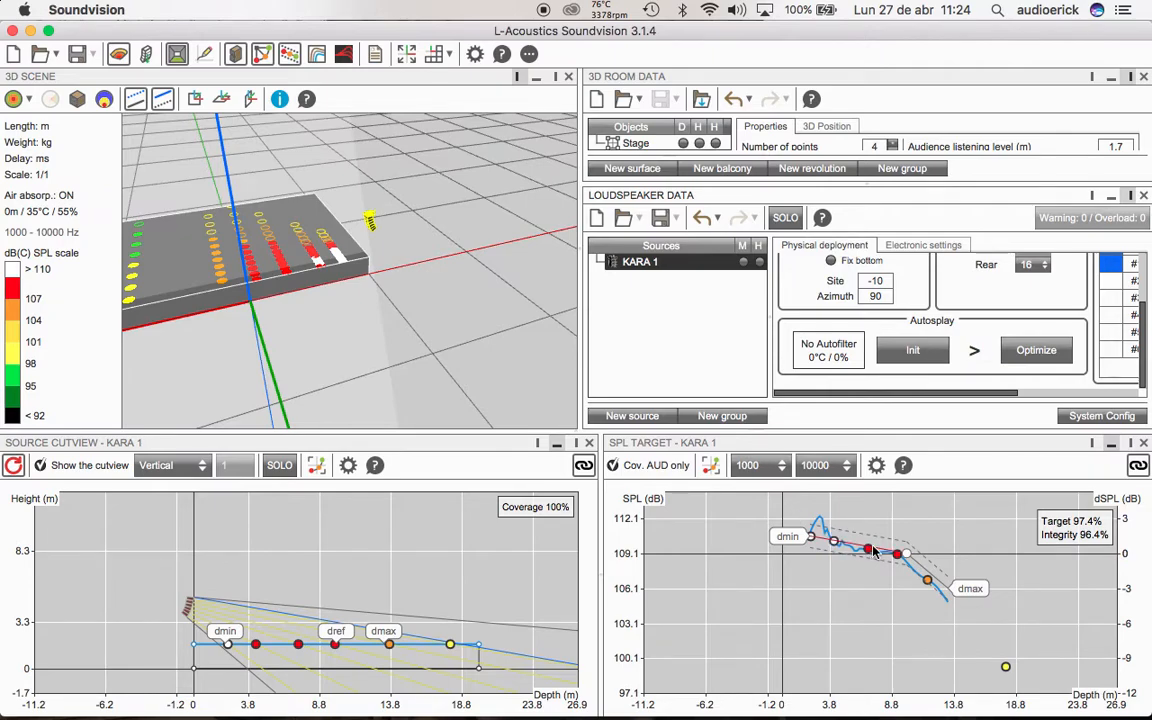
pyautogui.scroll(4, 929, 601)
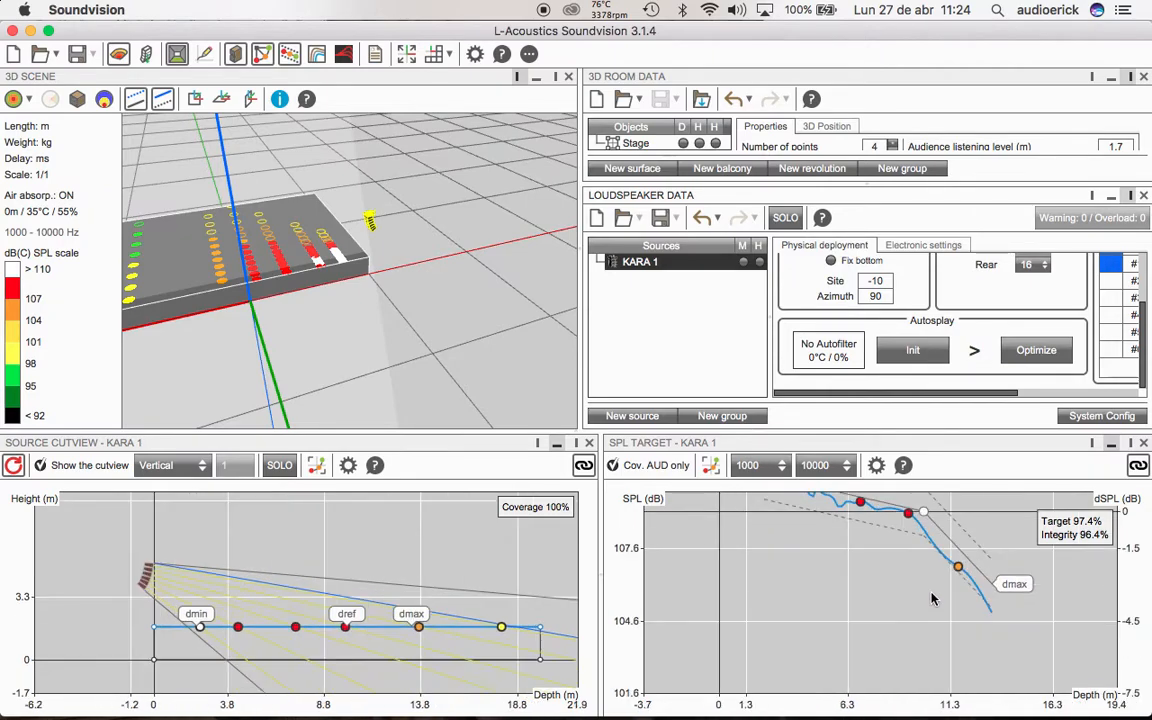
pyautogui.moveTo(917, 566); pyautogui.dragTo(905, 681)
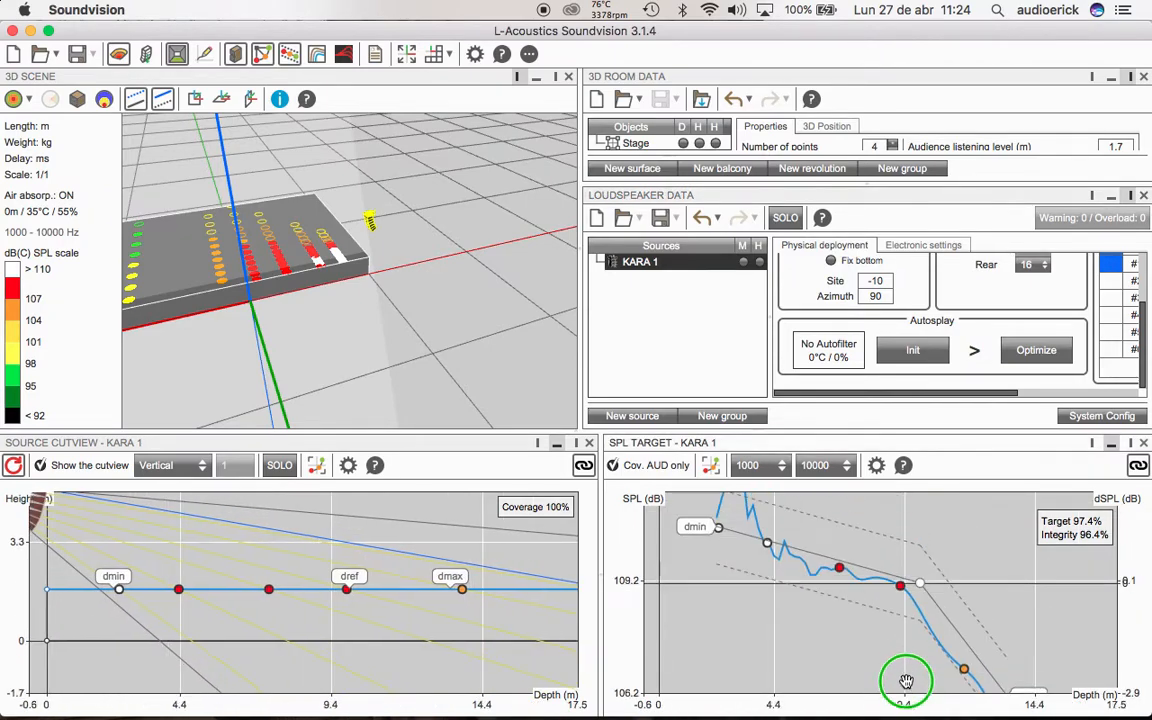
pyautogui.scroll(-1, 904, 666)
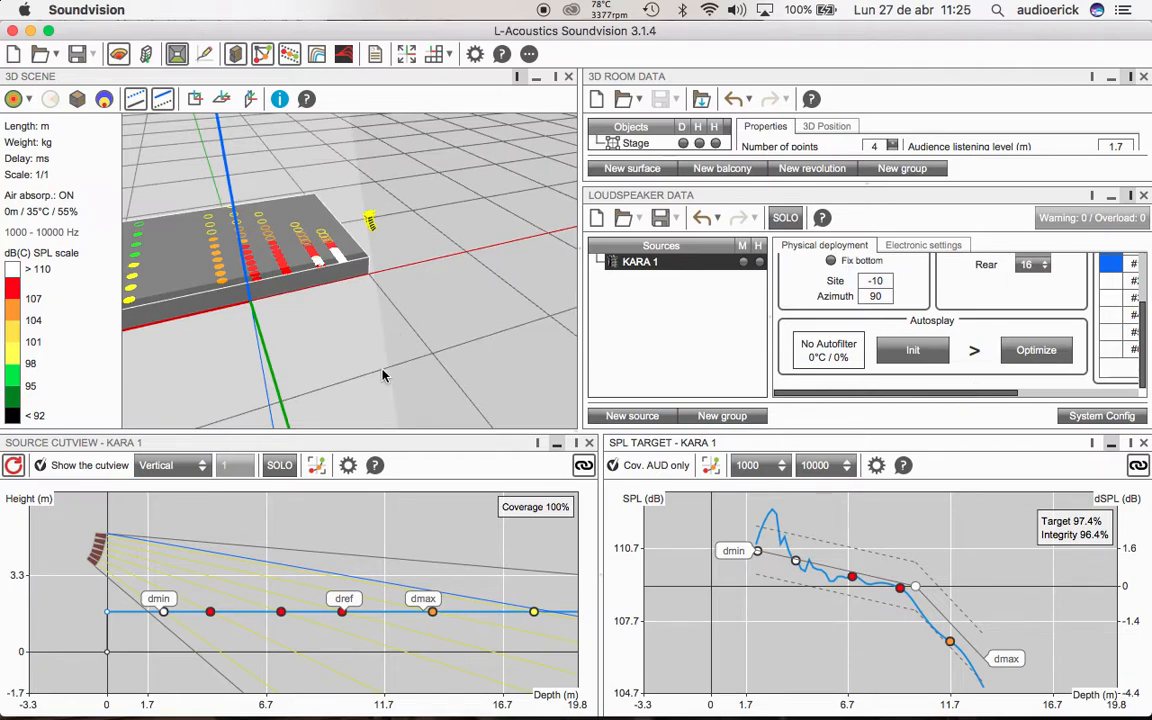
pyautogui.scroll(-2, 380, 369)
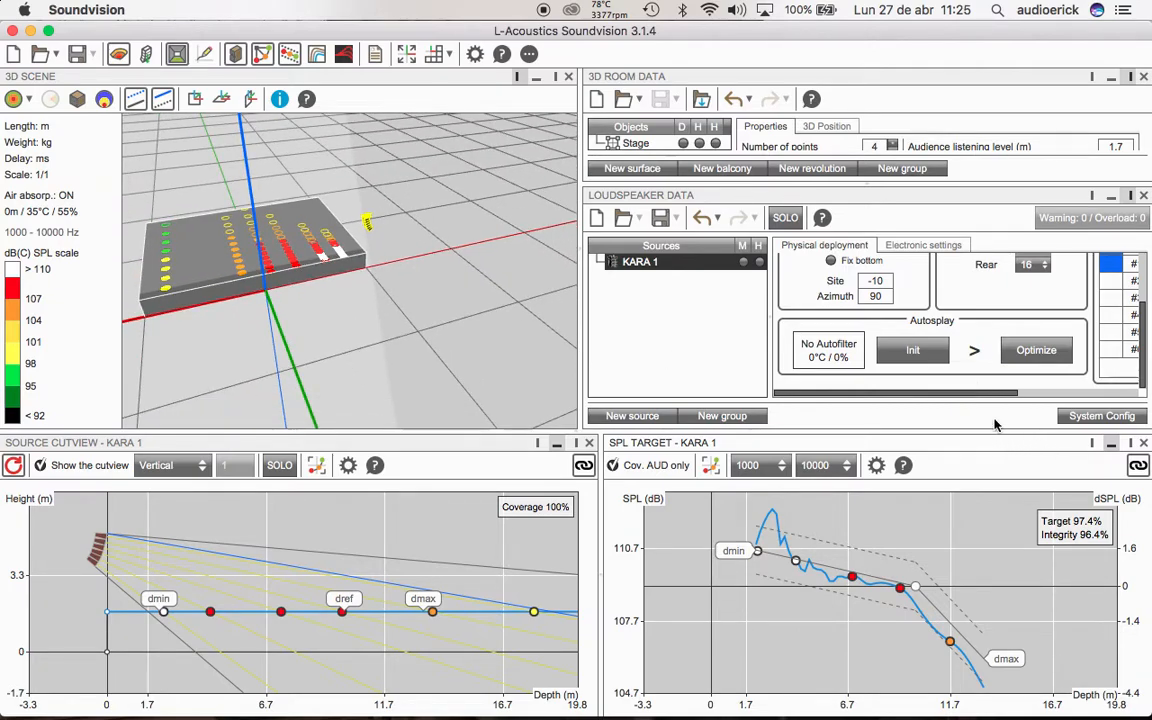
# Step: Try an angle of 2 for KARA enclosure #2, check its effect on the SPL target, and undo the change
pyautogui.moveTo(1016, 393); pyautogui.dragTo(1141, 340)
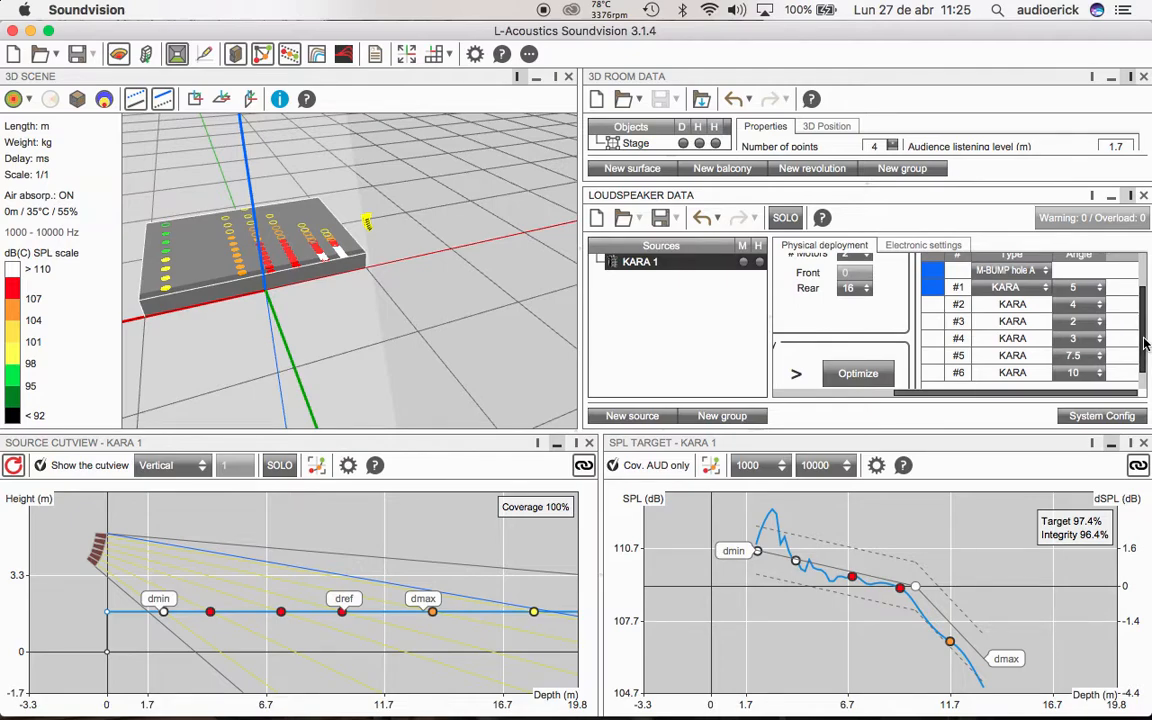
pyautogui.click(210, 612)
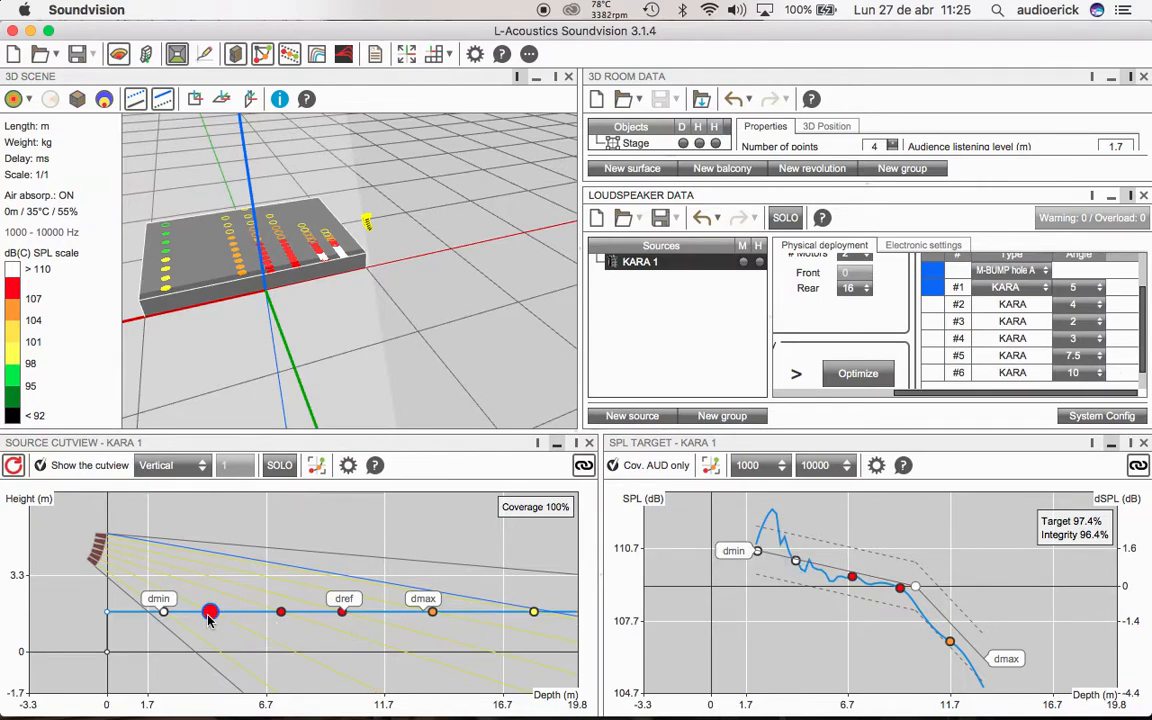
pyautogui.click(209, 615)
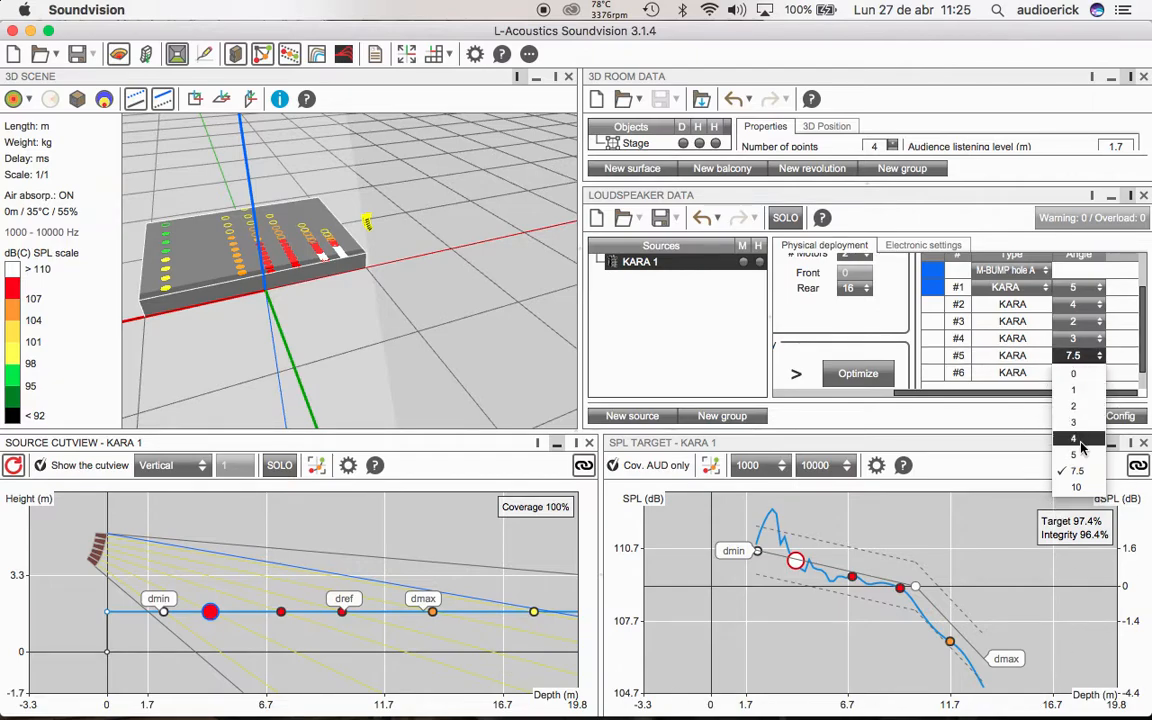
pyautogui.click(493, 581)
pyautogui.moveTo(504, 582); pyautogui.dragTo(433, 573)
pyautogui.click(361, 600)
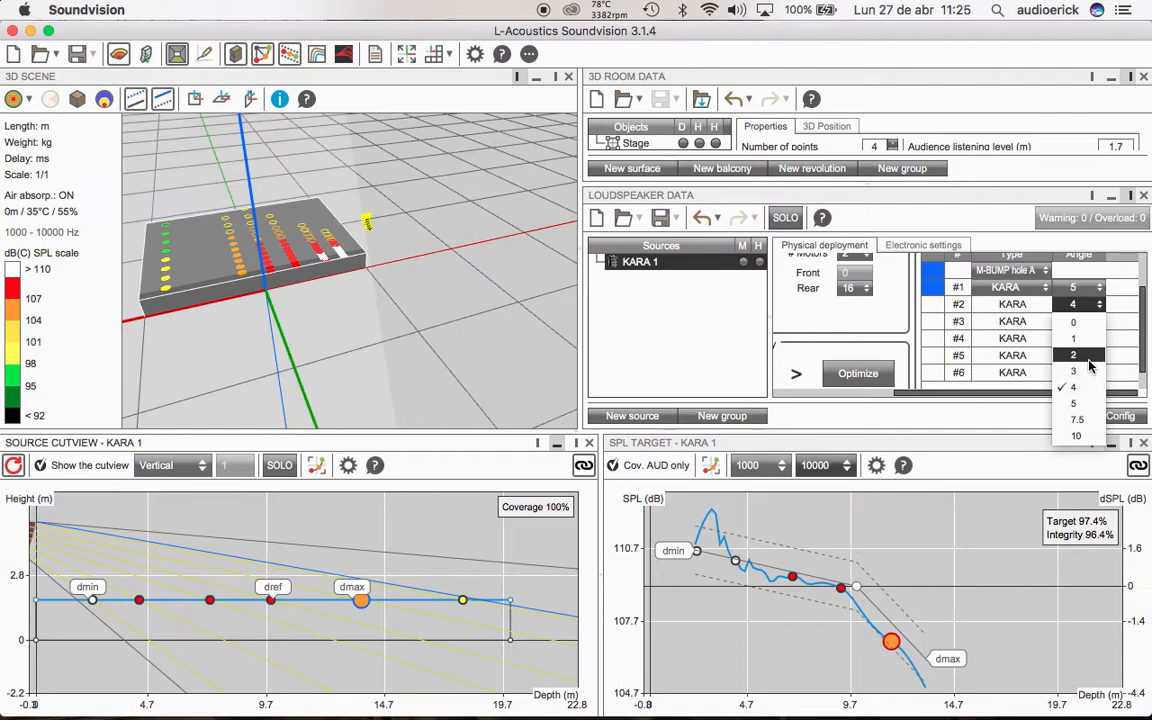
pyautogui.click(1073, 355)
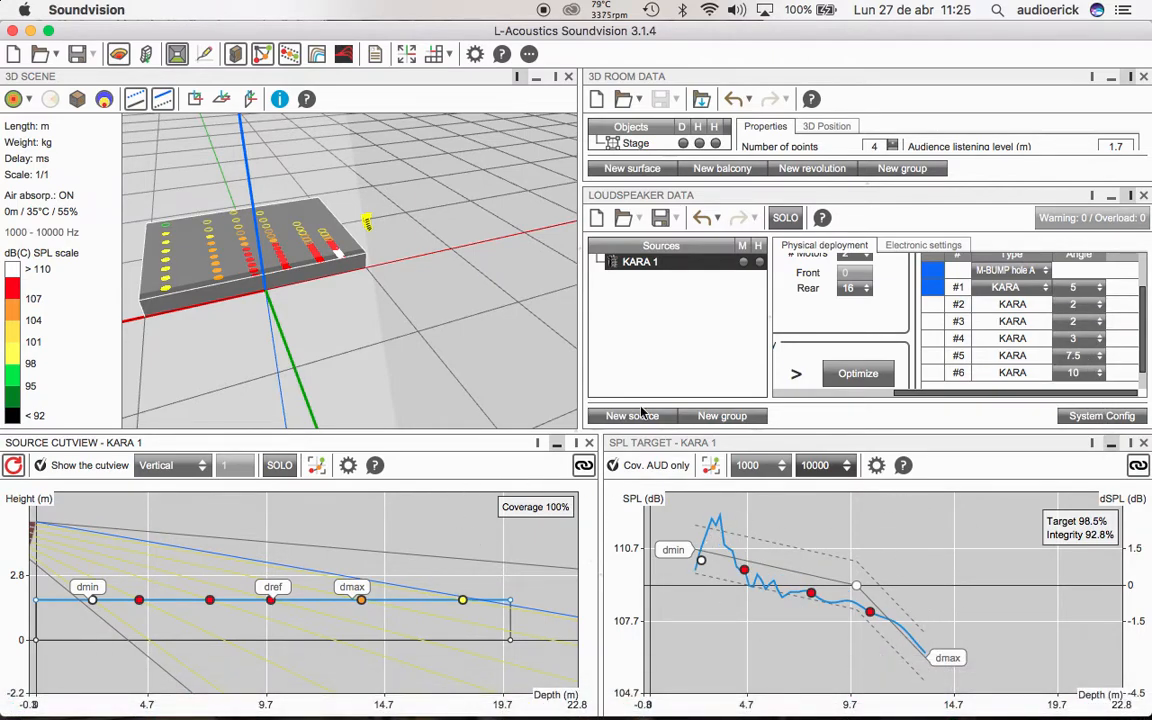
pyautogui.click(702, 218)
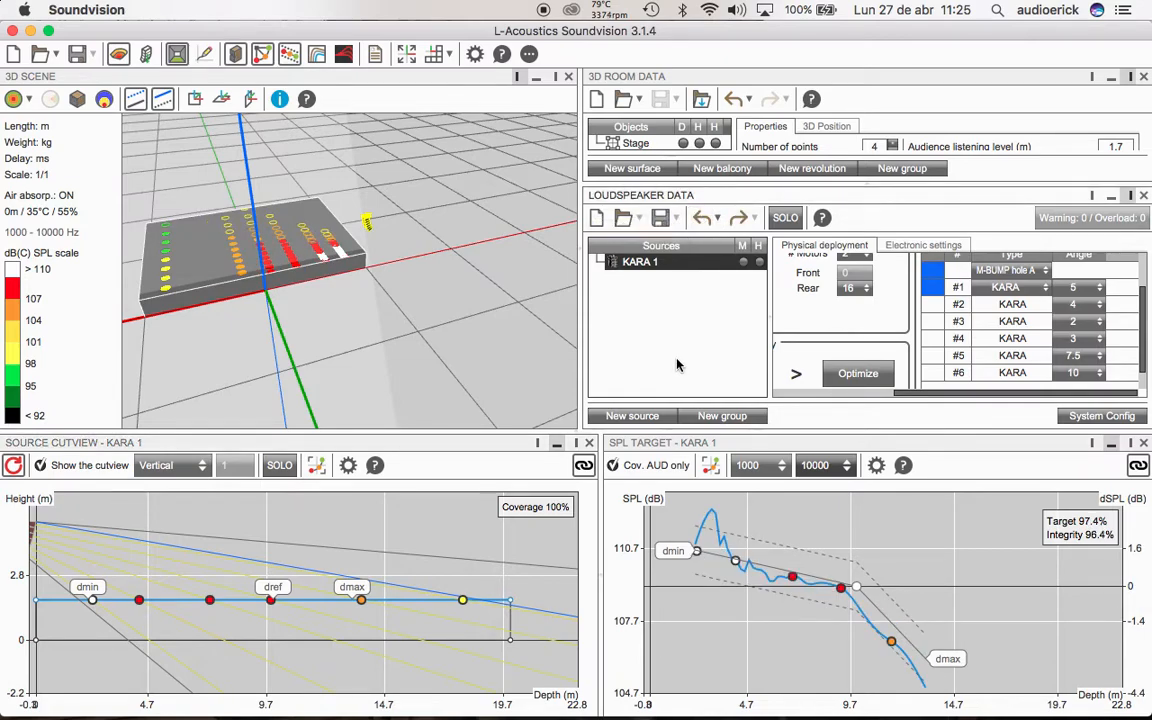
# Step: Add an SB18 subwoofer source to the loudspeaker system
pyautogui.moveTo(393, 298); pyautogui.dragTo(460, 322)
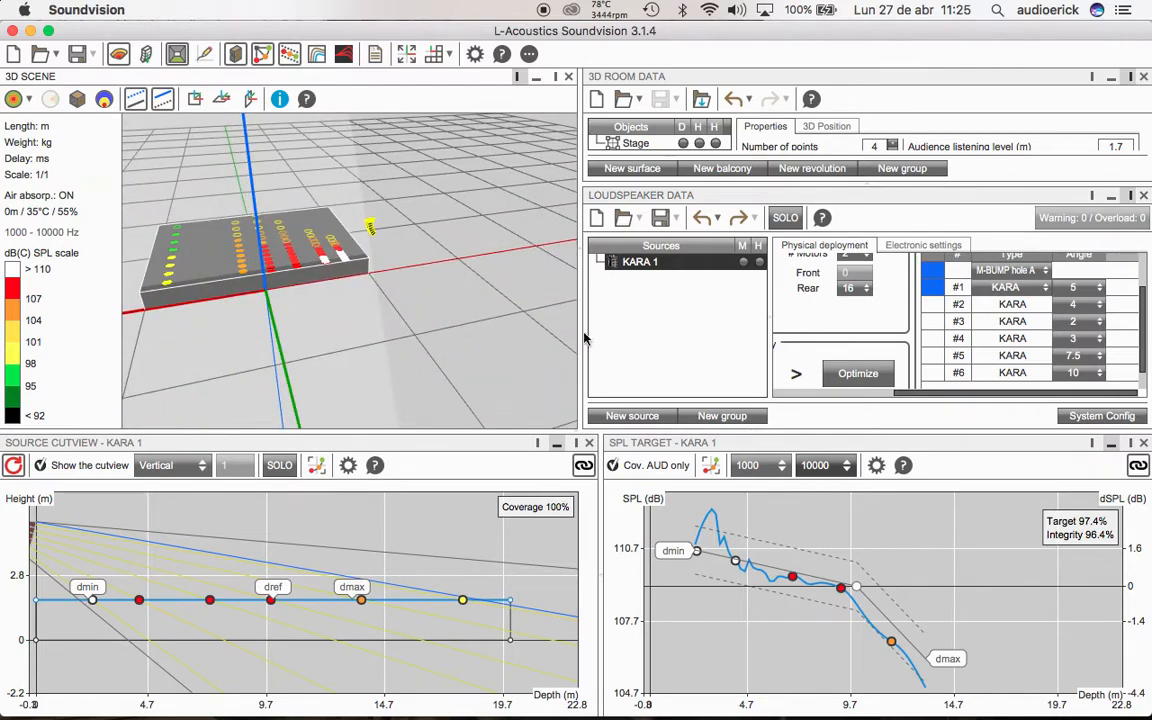
pyautogui.click(656, 415)
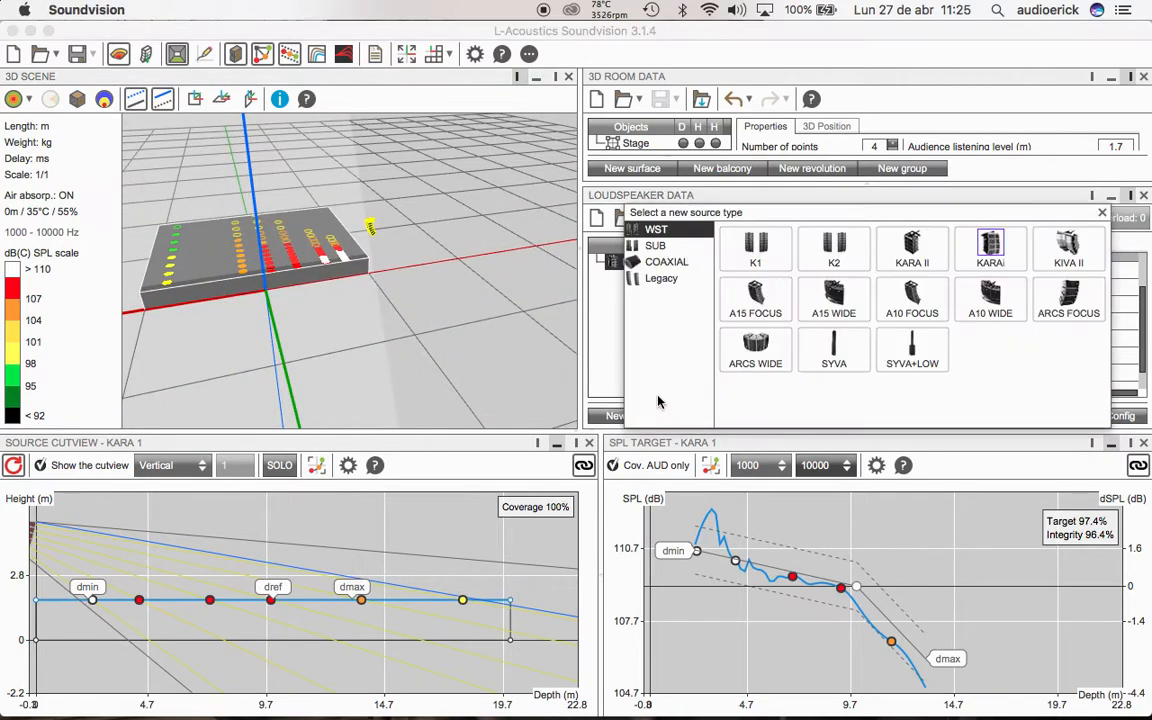
pyautogui.click(652, 245)
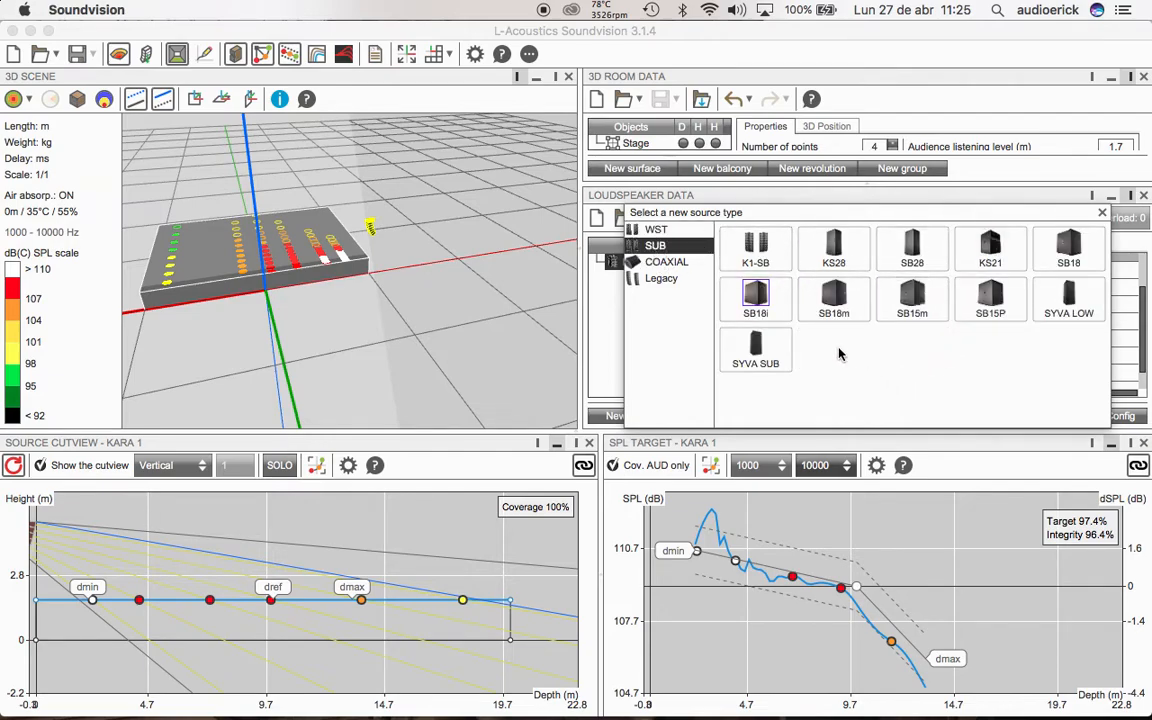
pyautogui.click(1067, 250)
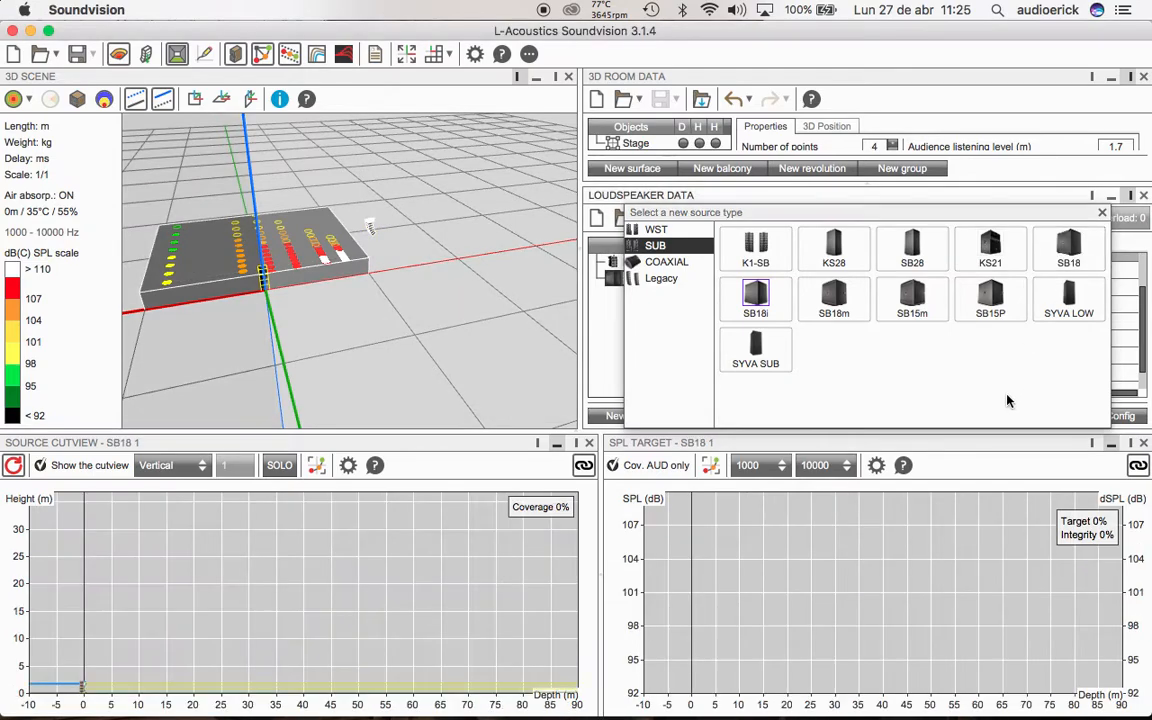
pyautogui.click(1101, 214)
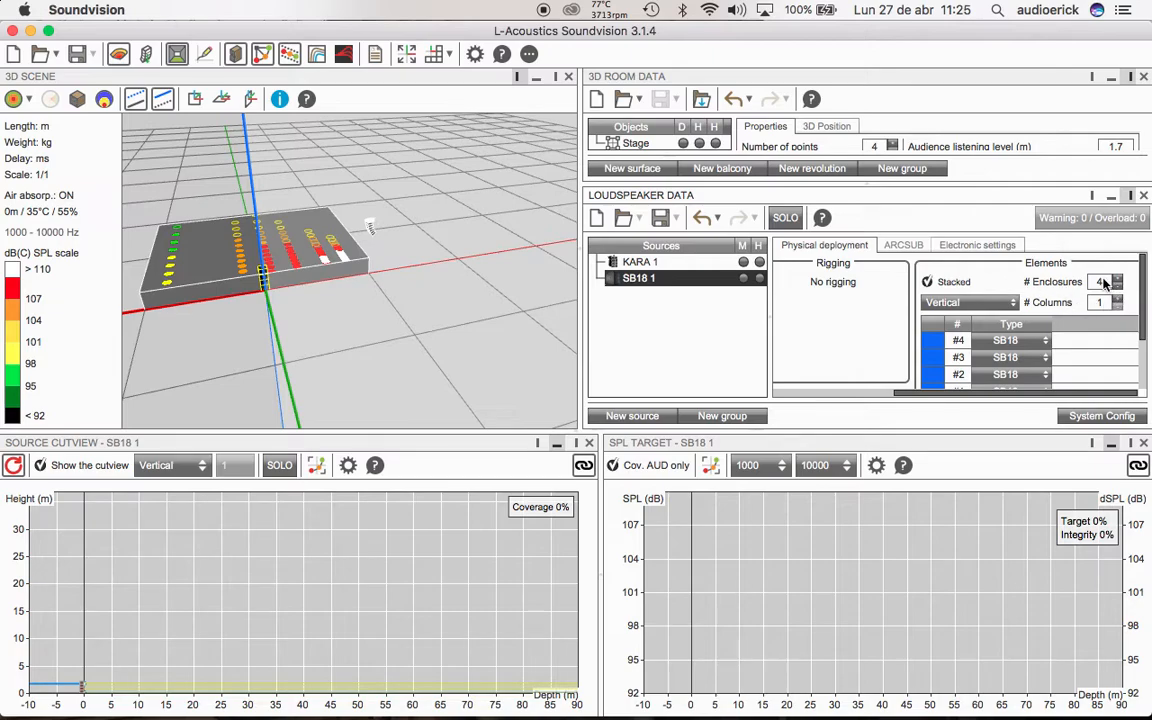
# Step: Reduce the SB18 stack to 2 enclosures and check it in the 3D scene
pyautogui.click(1117, 286)
pyautogui.click(1117, 286)
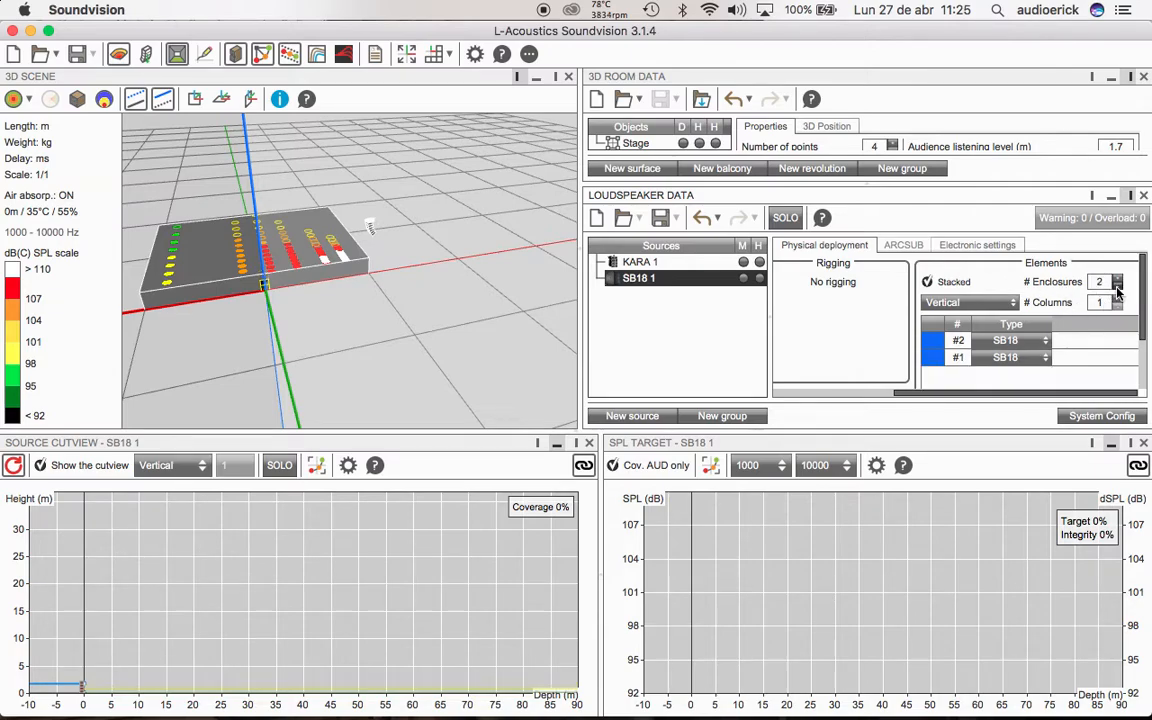
pyautogui.moveTo(282, 325); pyautogui.dragTo(234, 345)
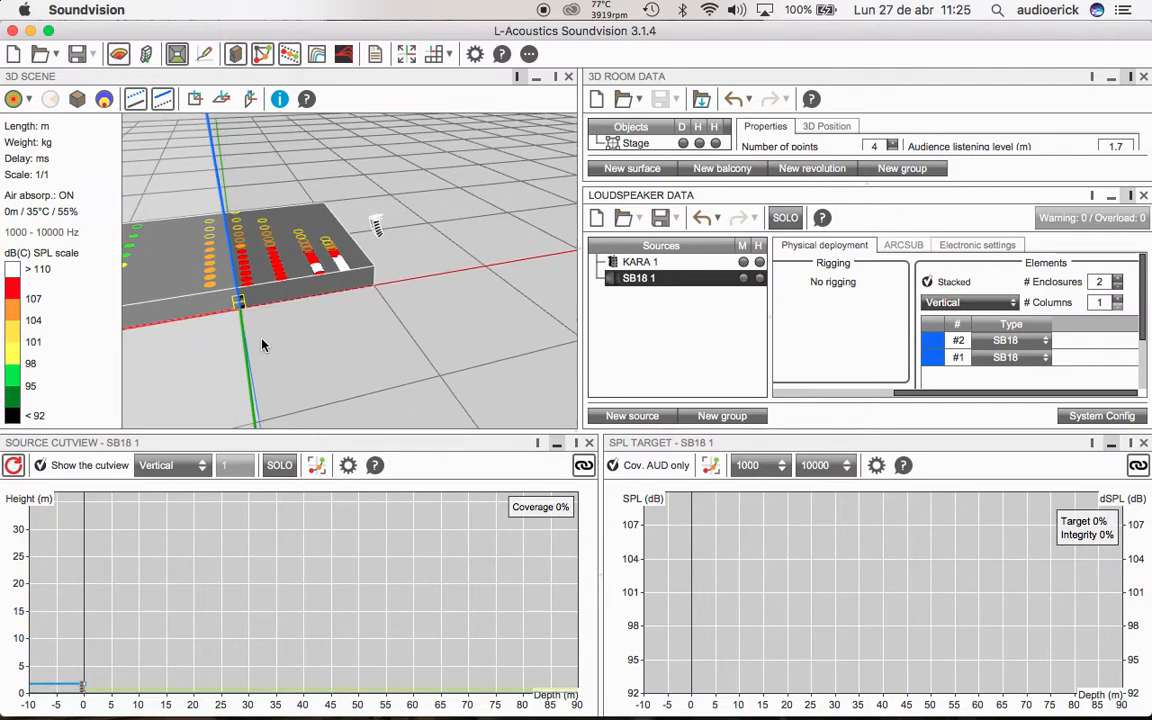
# Step: Set the SB18 source's Azimuth to 90, and bring up the KARA 1 position values for reference
pyautogui.click(882, 393)
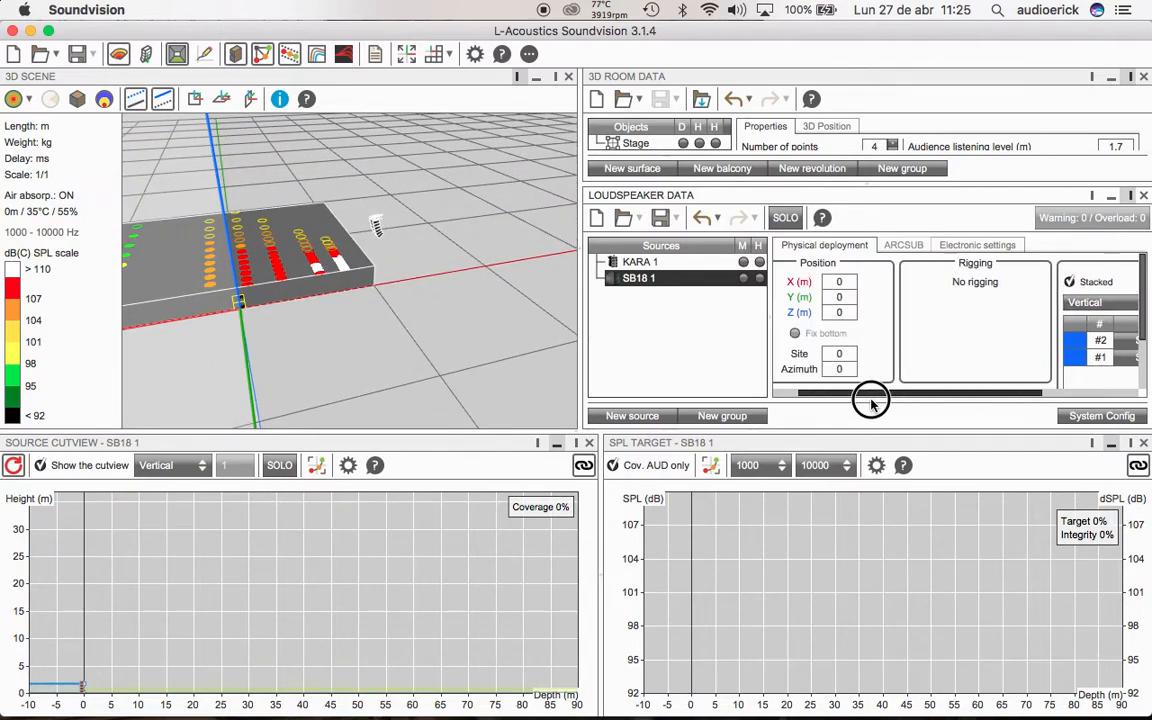
pyautogui.click(879, 369)
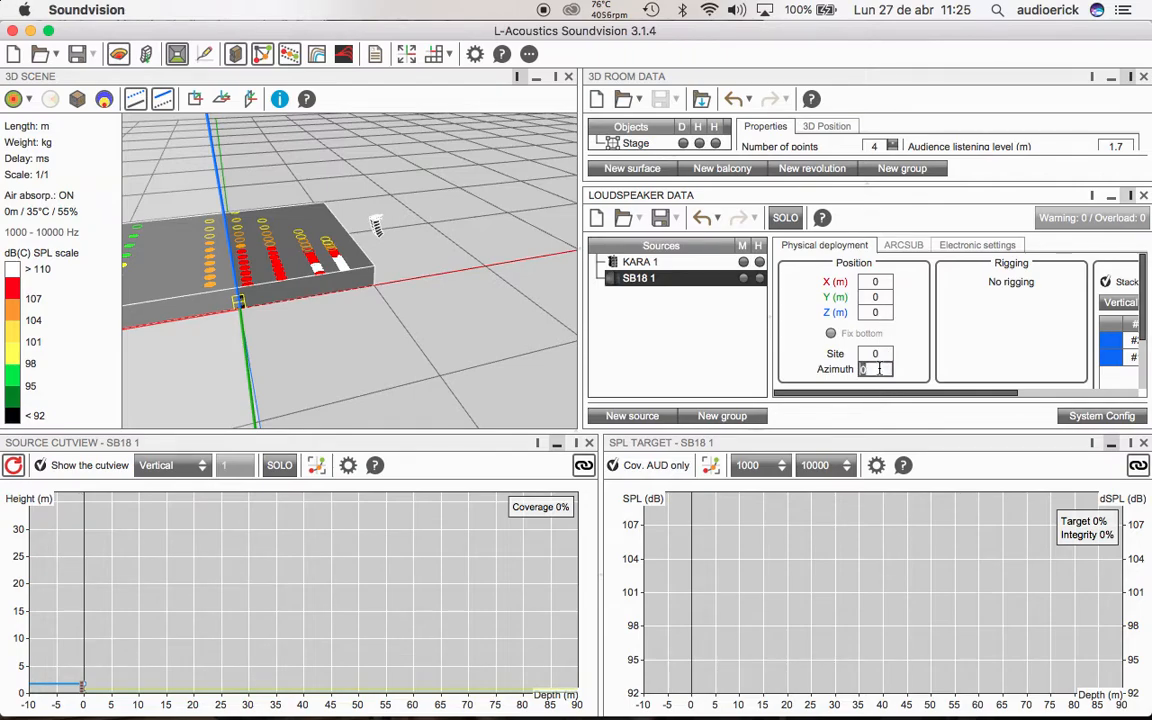
pyautogui.press('Return')
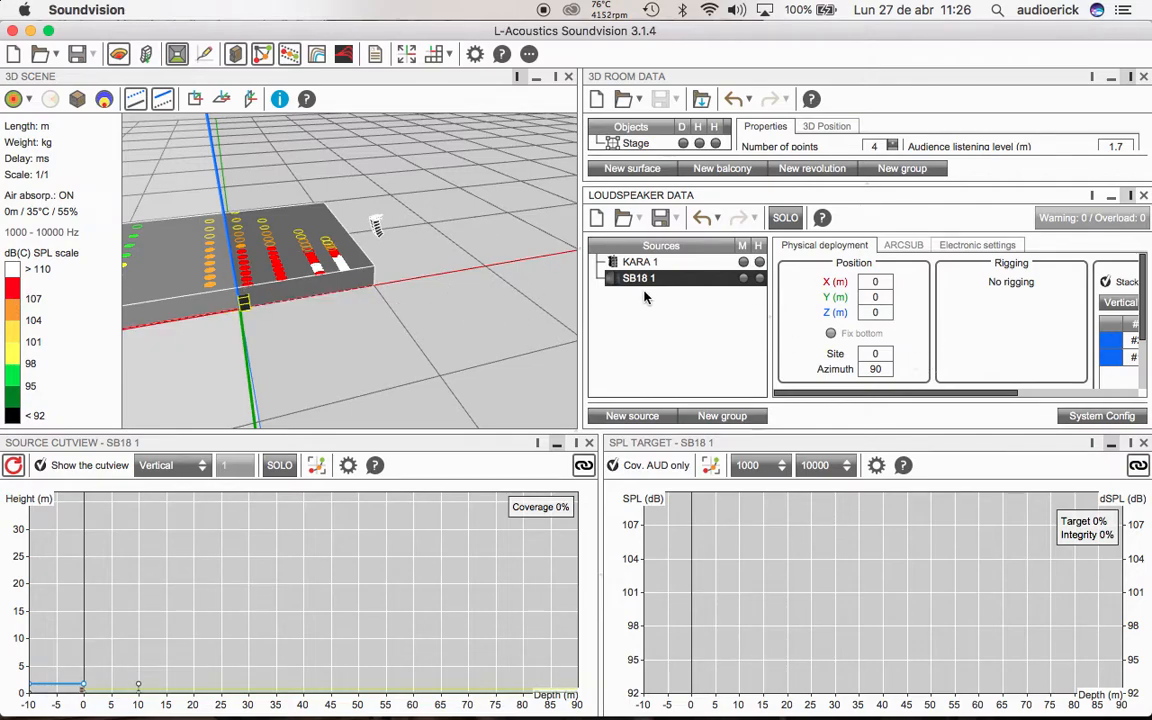
pyautogui.click(640, 262)
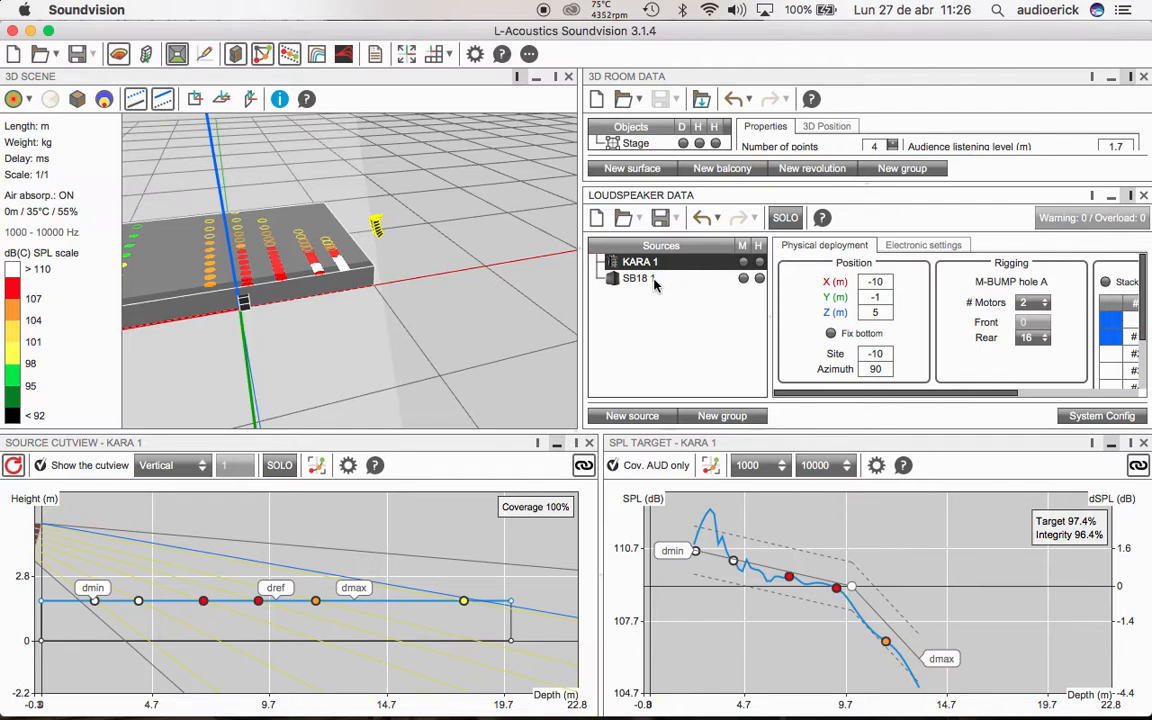
# Step: Position the SB18 1 source at X -10 and Y -1, matching the KARA array
pyautogui.click(650, 278)
pyautogui.write('-10')
pyautogui.click(880, 298)
pyautogui.write('-1')
pyautogui.press('Return')
# Step: Examine the SB18 stack's placement against the stage and the KARA array from the top view and in perspective
pyautogui.scroll(2, 506, 353)
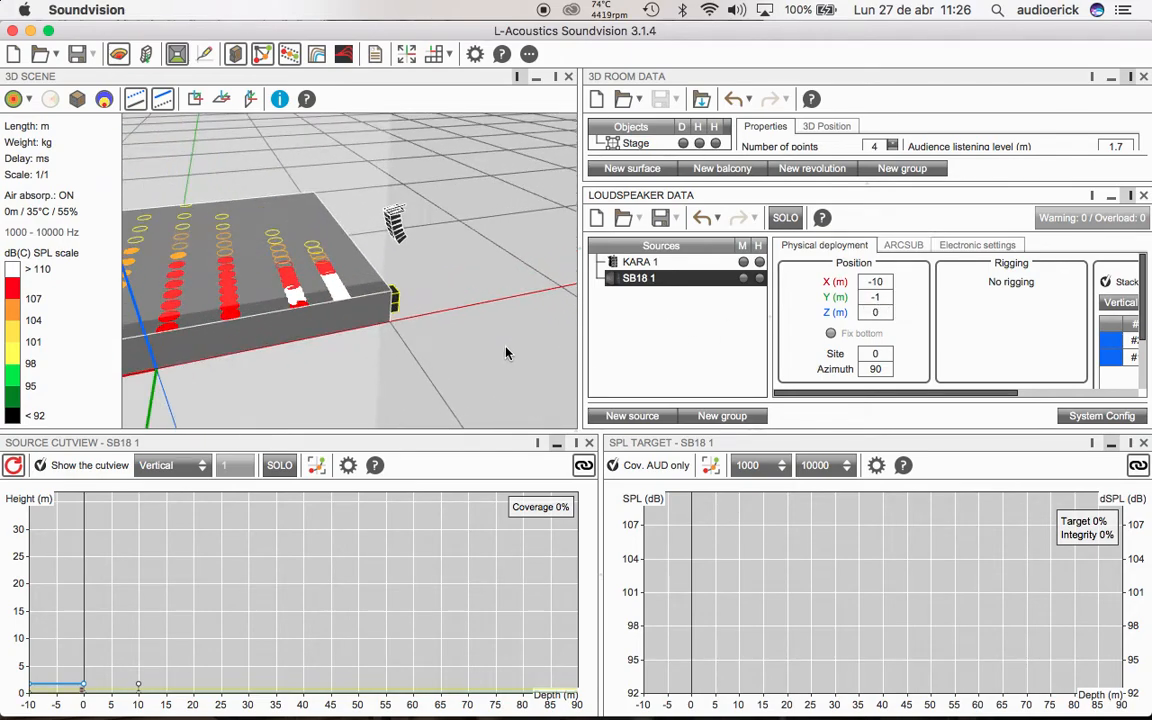
pyautogui.scroll(5, 506, 353)
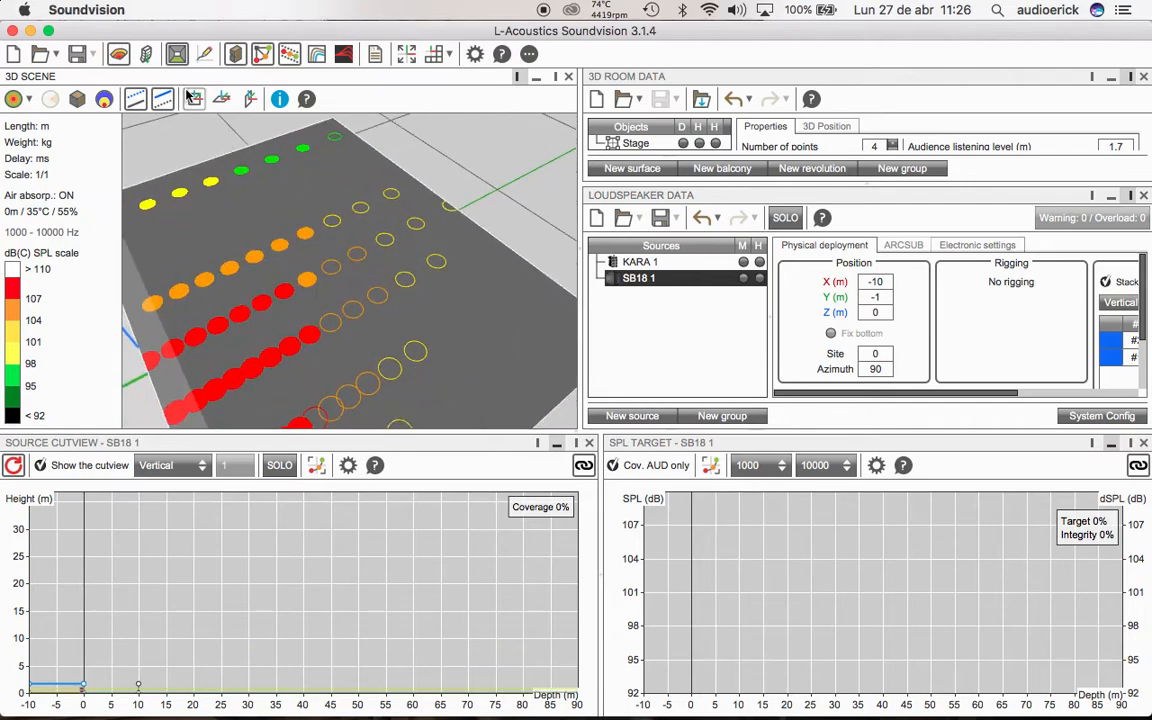
pyautogui.click(191, 97)
pyautogui.scroll(3, 309, 257)
pyautogui.scroll(5, 312, 235)
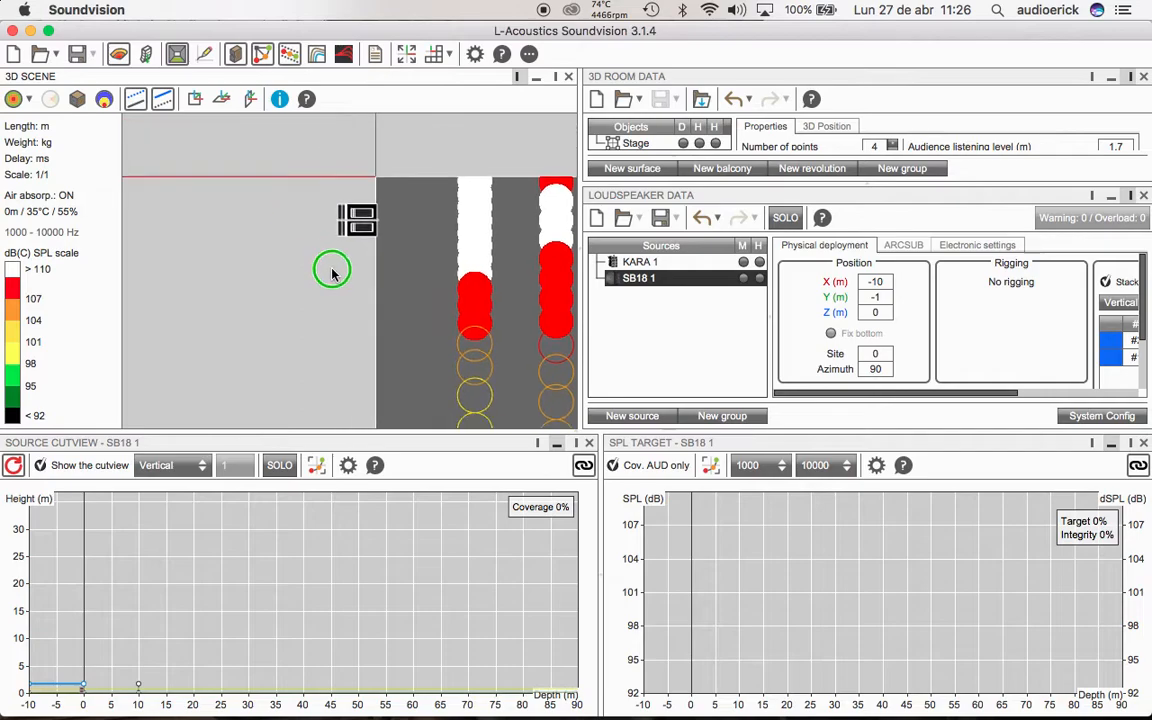
pyautogui.moveTo(329, 303); pyautogui.dragTo(336, 271)
pyautogui.scroll(10, 349, 290)
pyautogui.moveTo(320, 326); pyautogui.dragTo(340, 151, button='right')
pyautogui.moveTo(337, 272)
pyautogui.mouseDown()
pyautogui.moveTo(324, 270)
pyautogui.moveTo(321, 291)
pyautogui.moveTo(355, 309)
pyautogui.moveTo(332, 291)
pyautogui.moveTo(337, 265)
pyautogui.mouseUp()
pyautogui.moveTo(337, 265); pyautogui.dragTo(280, 285, button='right')
pyautogui.scroll(2, 280, 283)
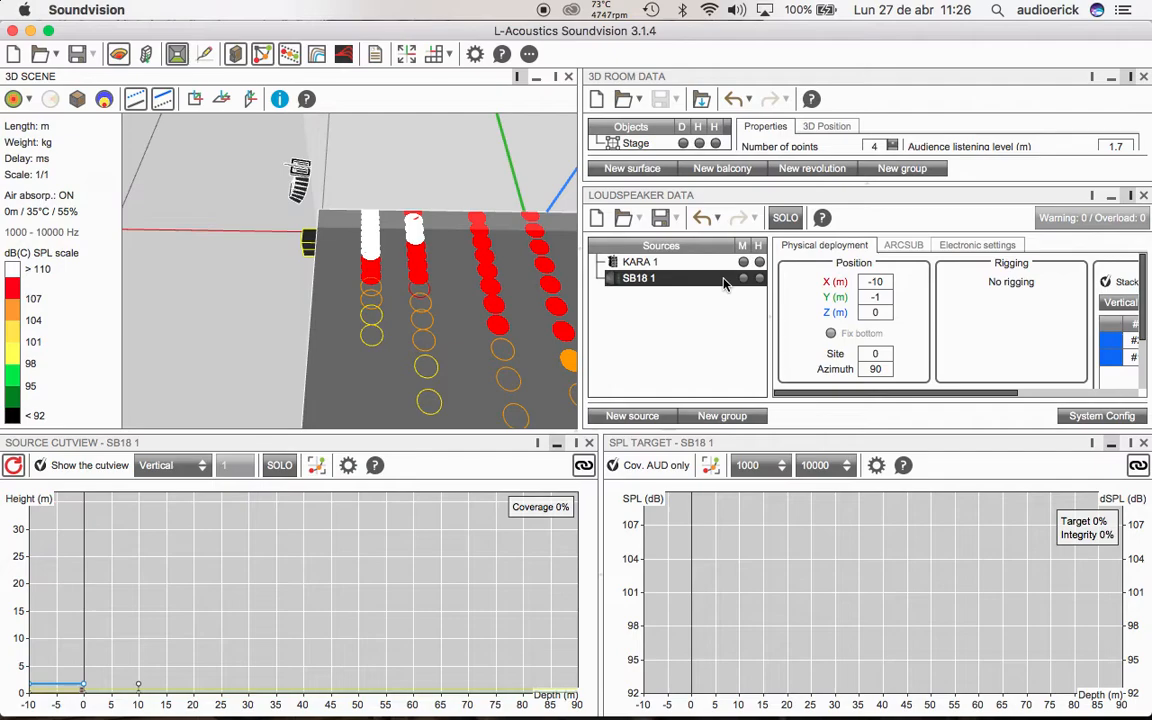
# Step: Set the SB18 1 source's Z position to 1.7 m
pyautogui.click(883, 314)
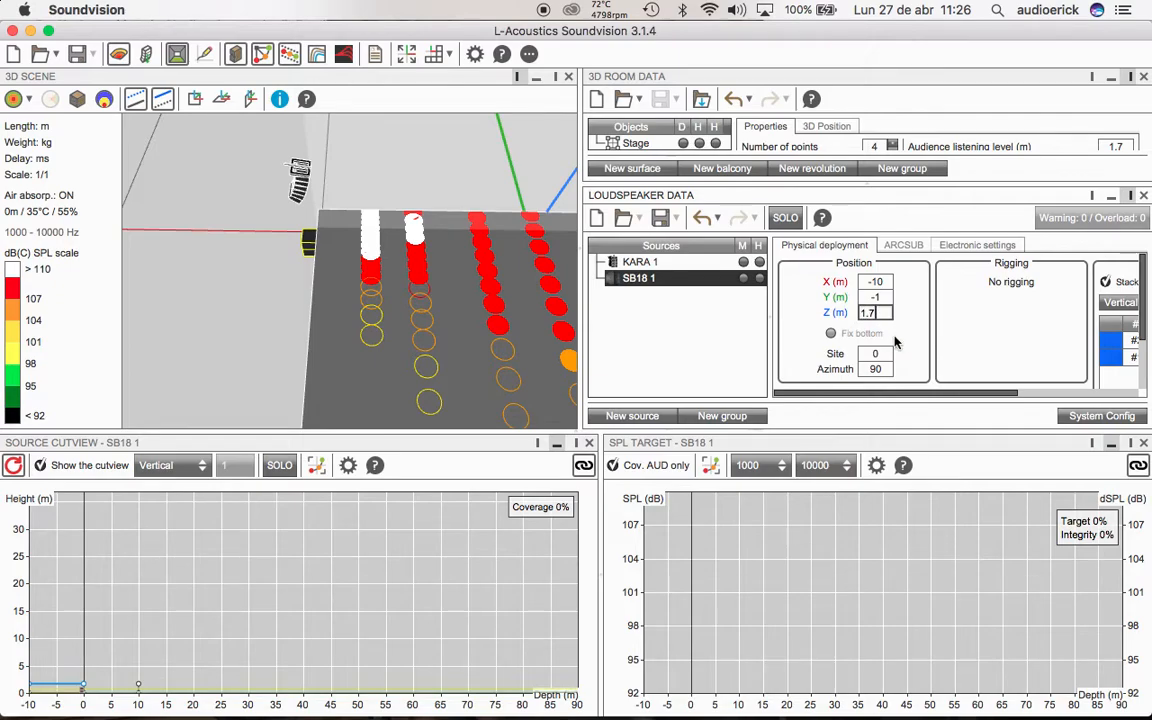
pyautogui.write('1.7')
pyautogui.press('Return')
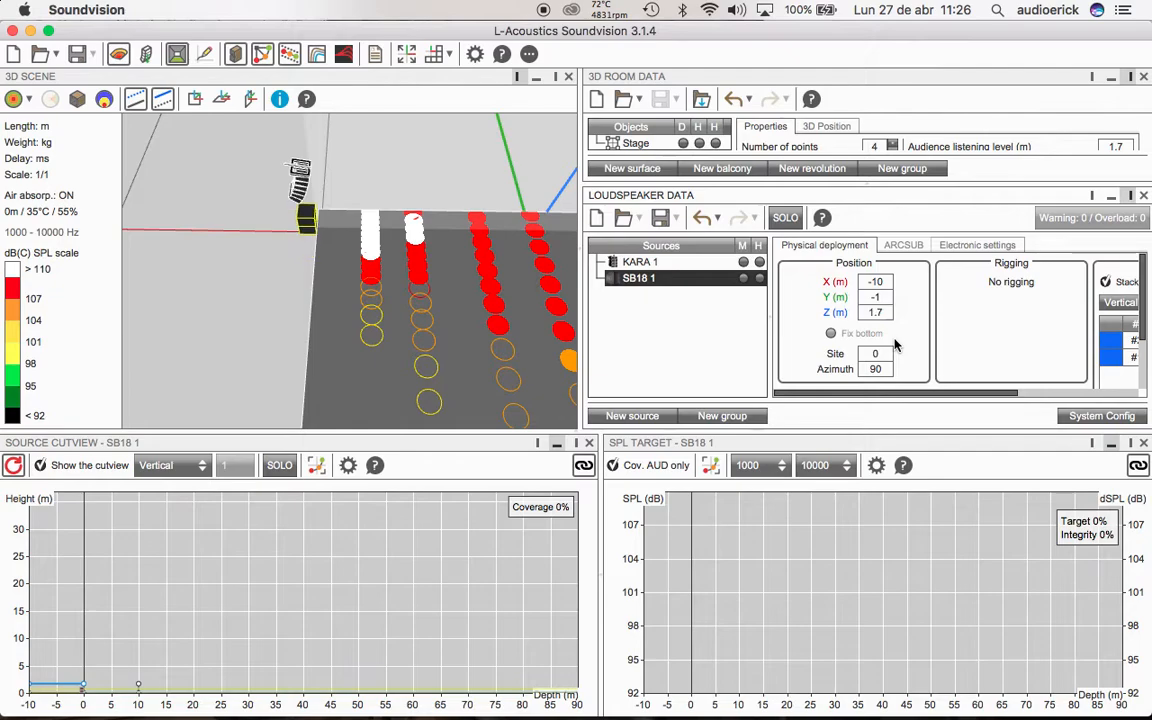
# Step: Examine the raised SB18 stack at the stage edge from several angles, together with its enclosure and stacking settings
pyautogui.moveTo(310, 342); pyautogui.dragTo(210, 332)
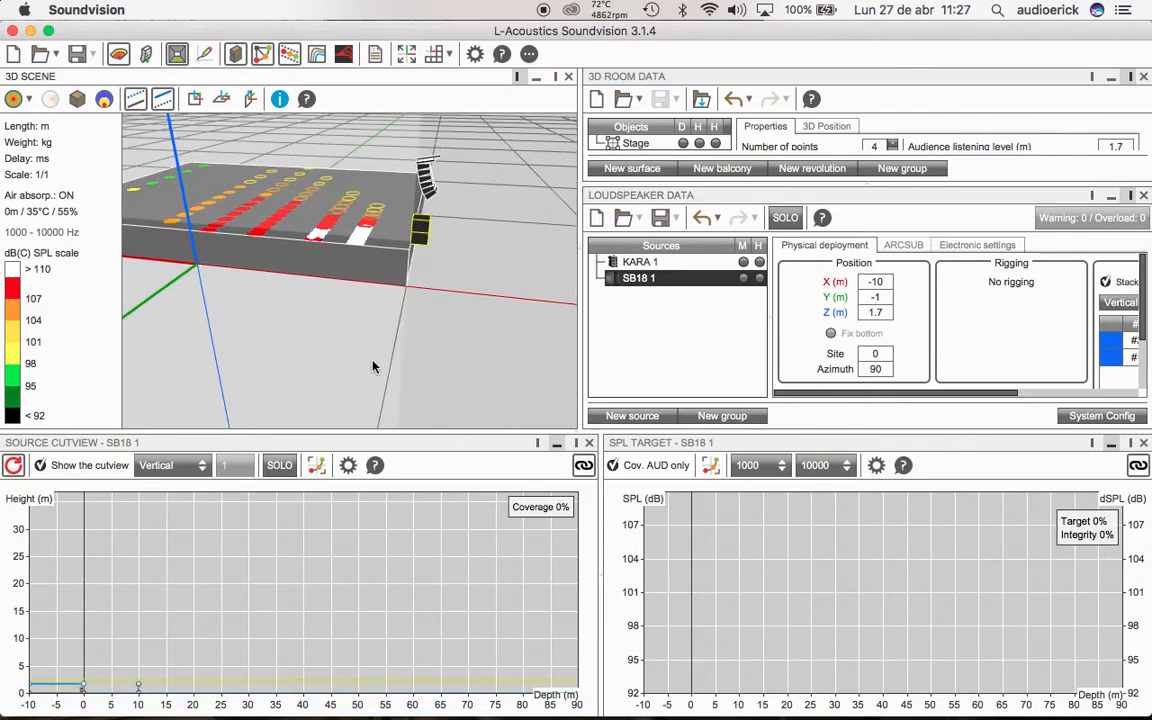
pyautogui.scroll(5, 493, 342)
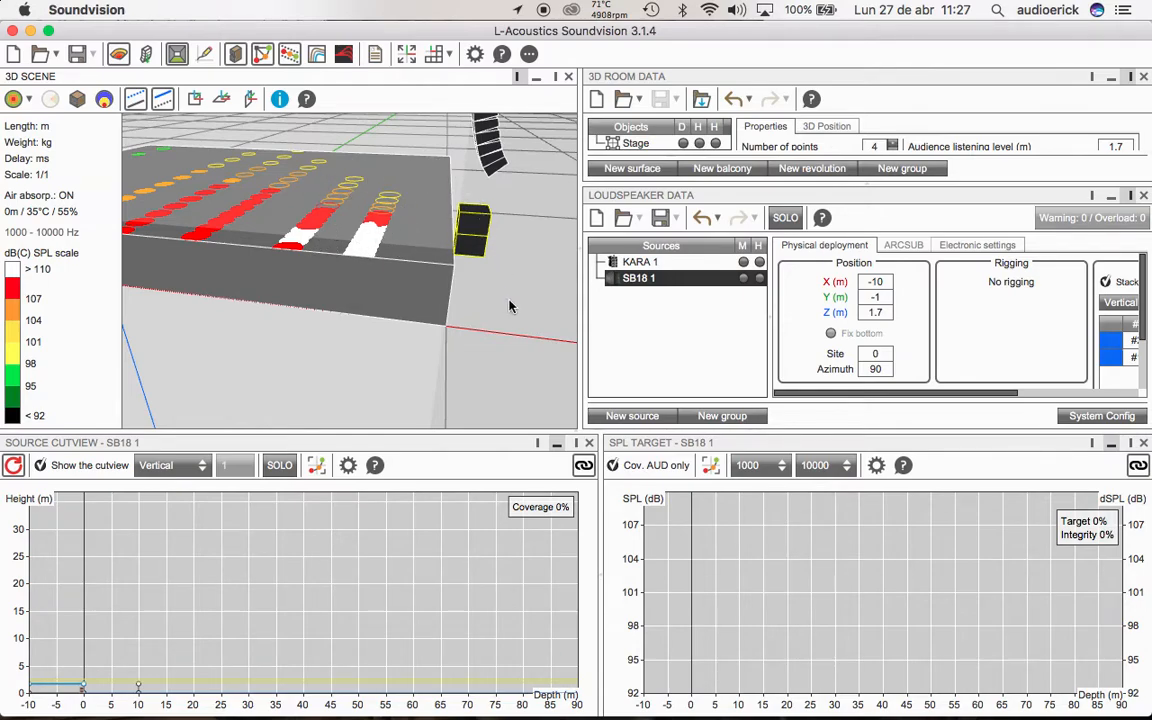
pyautogui.moveTo(772, 392); pyautogui.dragTo(1030, 400)
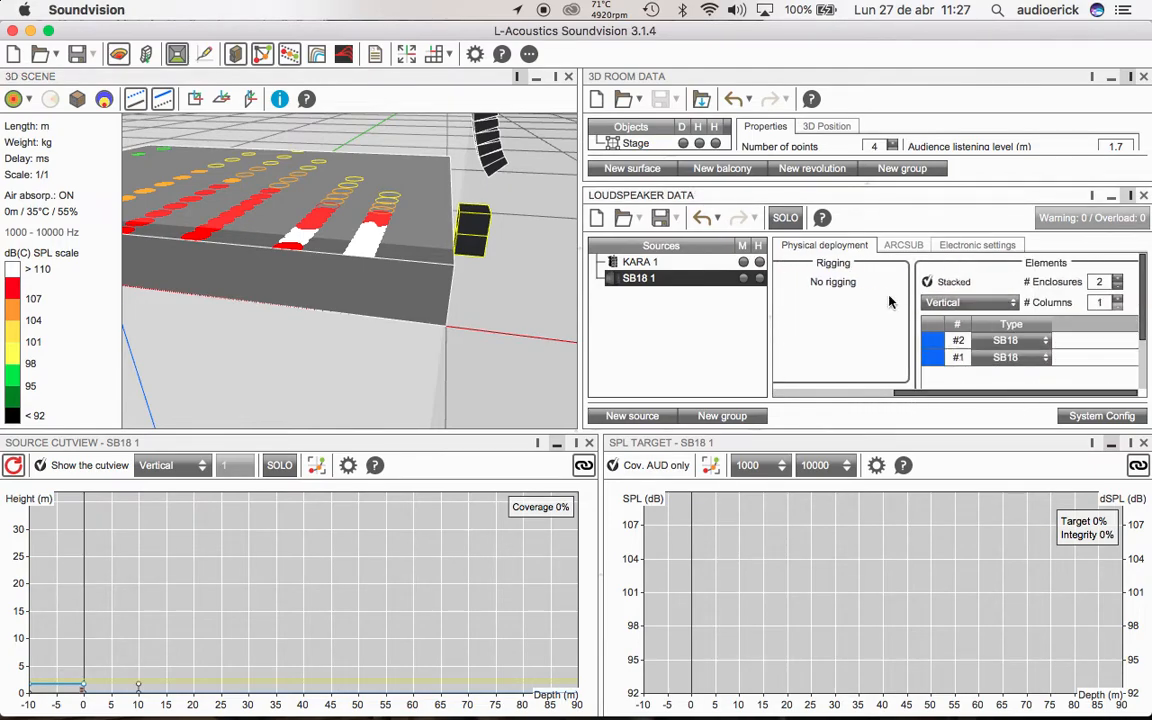
pyautogui.moveTo(519, 334); pyautogui.dragTo(483, 321)
pyautogui.moveTo(506, 386); pyautogui.dragTo(512, 332, button='right')
pyautogui.moveTo(512, 332); pyautogui.dragTo(525, 370)
pyautogui.moveTo(508, 298); pyautogui.dragTo(452, 357, button='right')
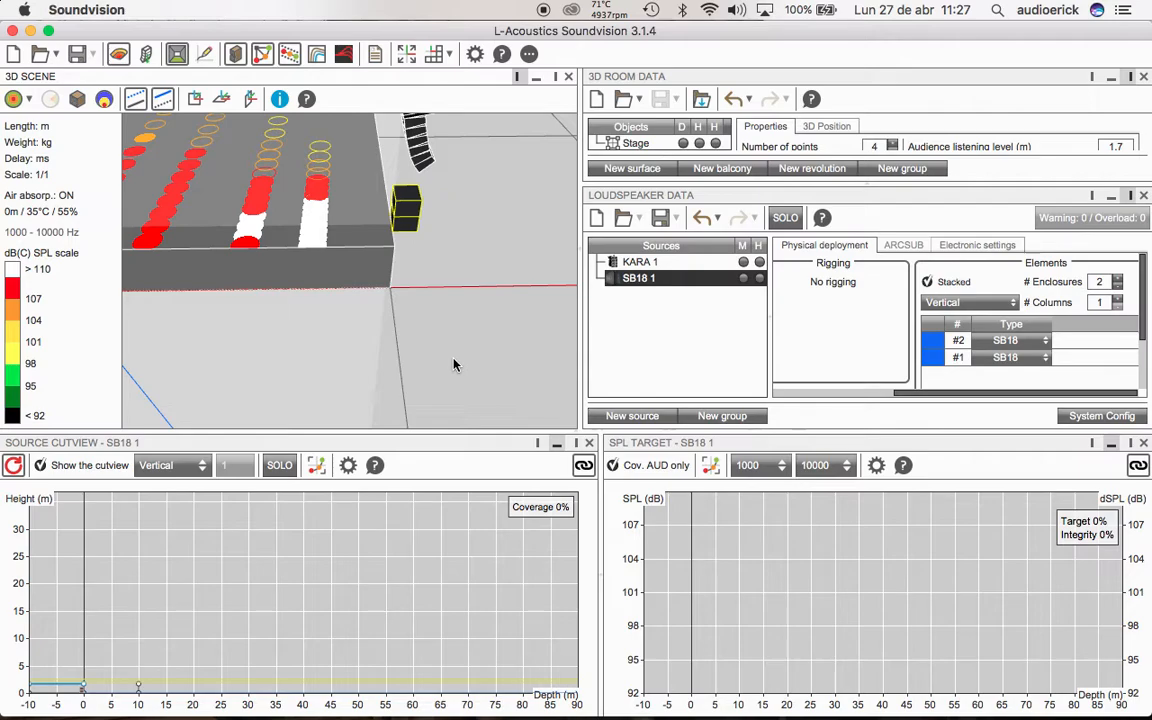
pyautogui.scroll(-3, 458, 352)
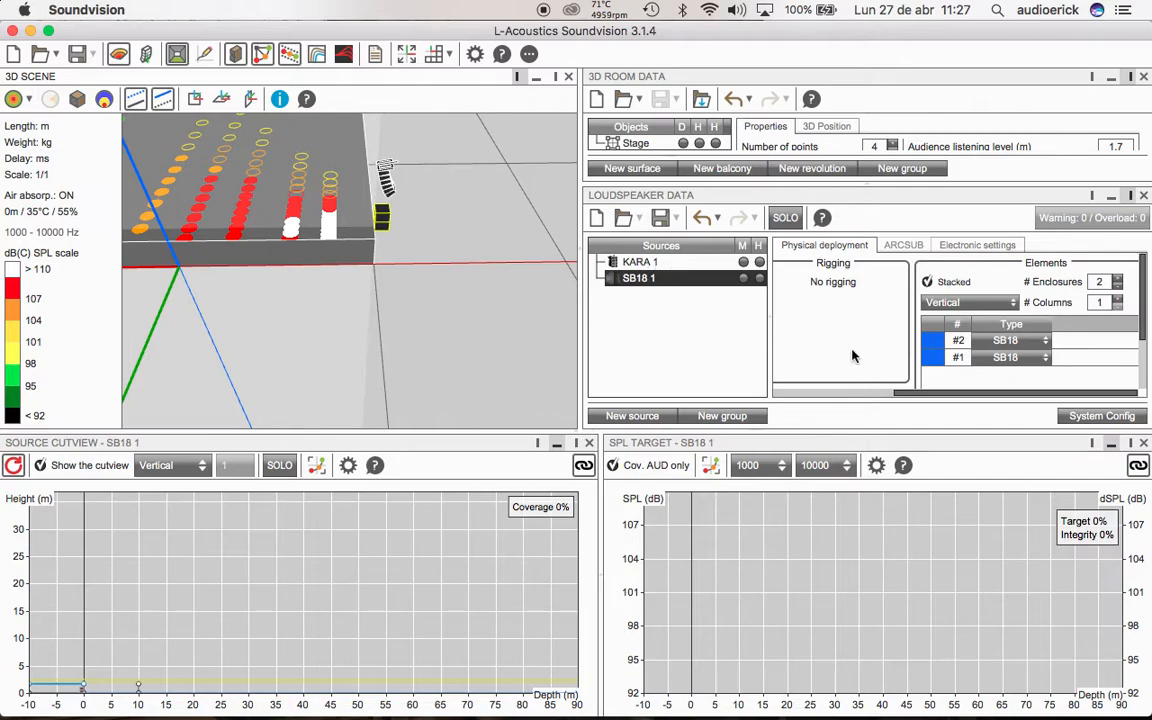
# Step: Run the FIR Autofilter on the KARA 1 source
pyautogui.click(640, 262)
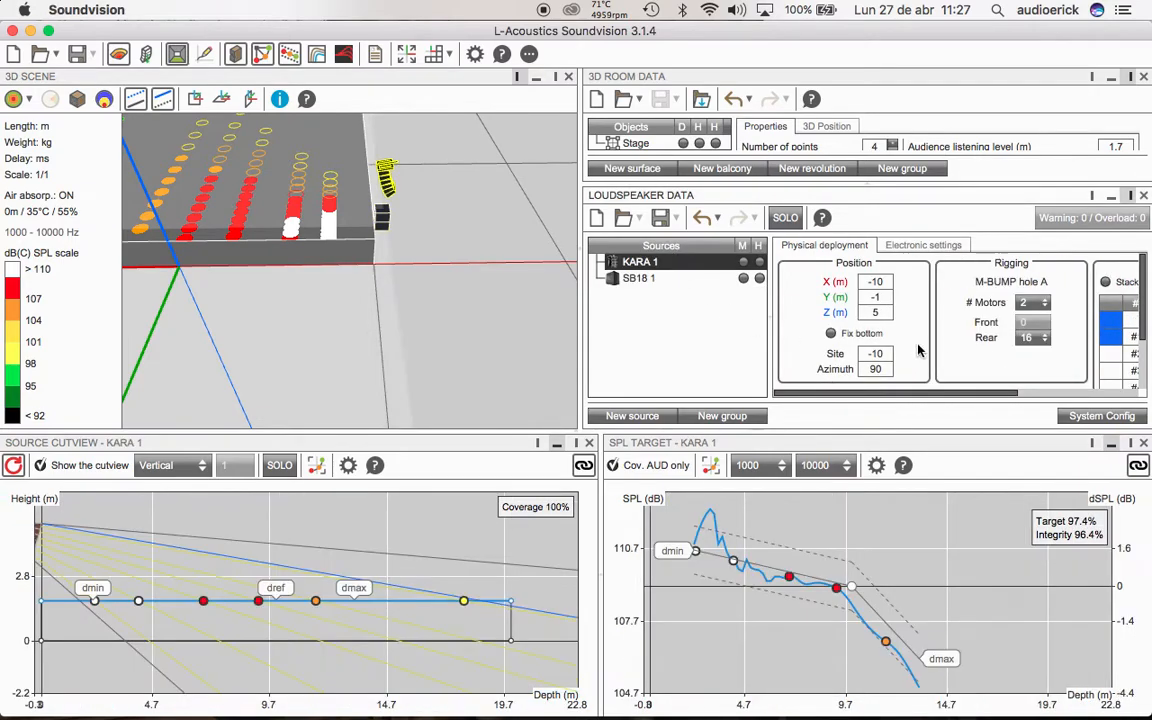
pyautogui.click(932, 247)
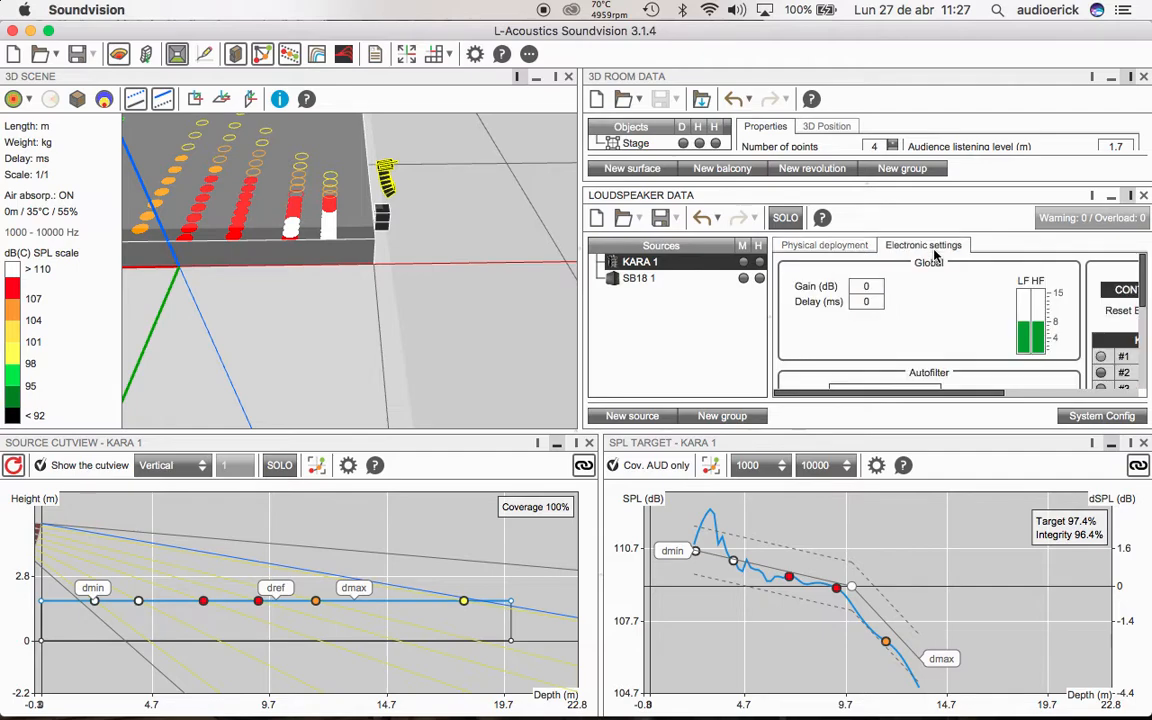
pyautogui.scroll(-3, 932, 305)
pyautogui.click(1010, 306)
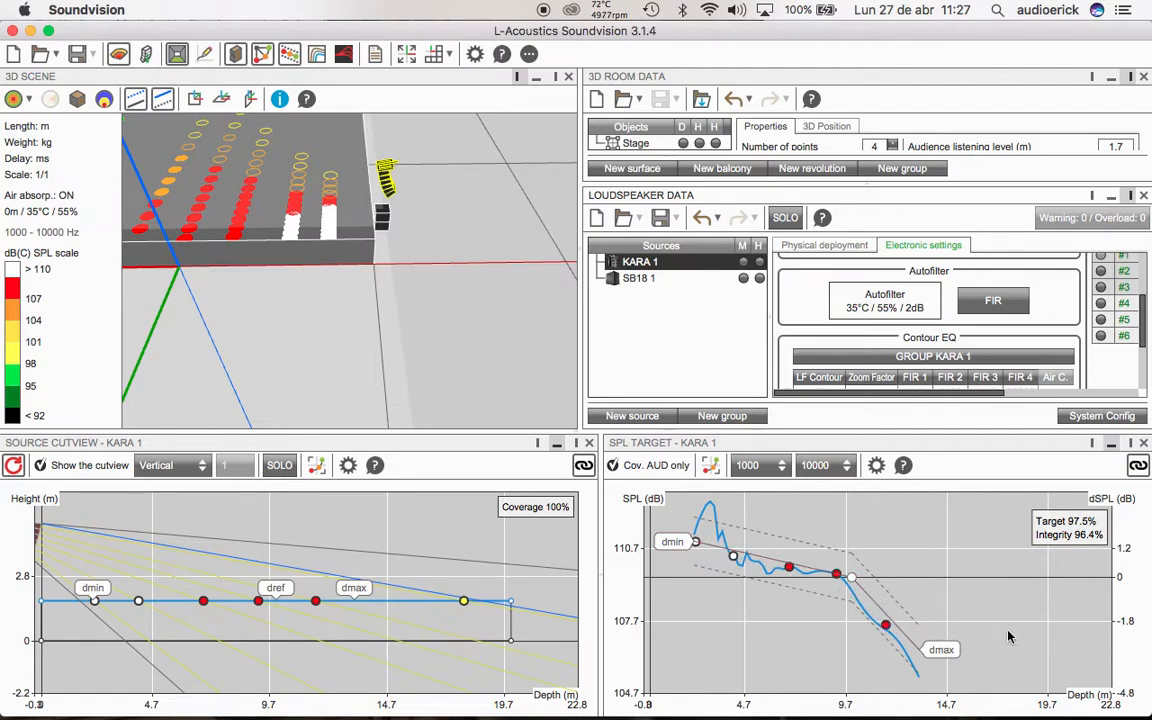
# Step: Set dmax's Delta SPL from dref to 0 dB, and initialize and optimize KARA 1's Autosplay, accepting the contour EQ reinitialization
pyautogui.doubleClick(946, 651)
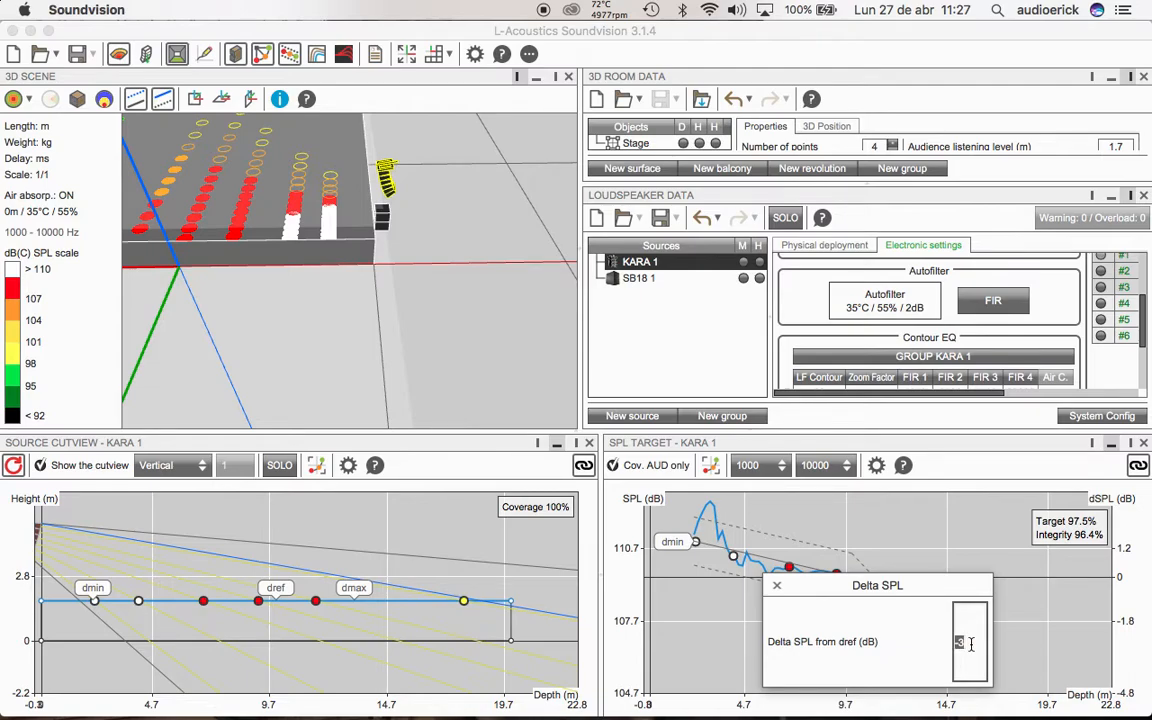
pyautogui.press('Return')
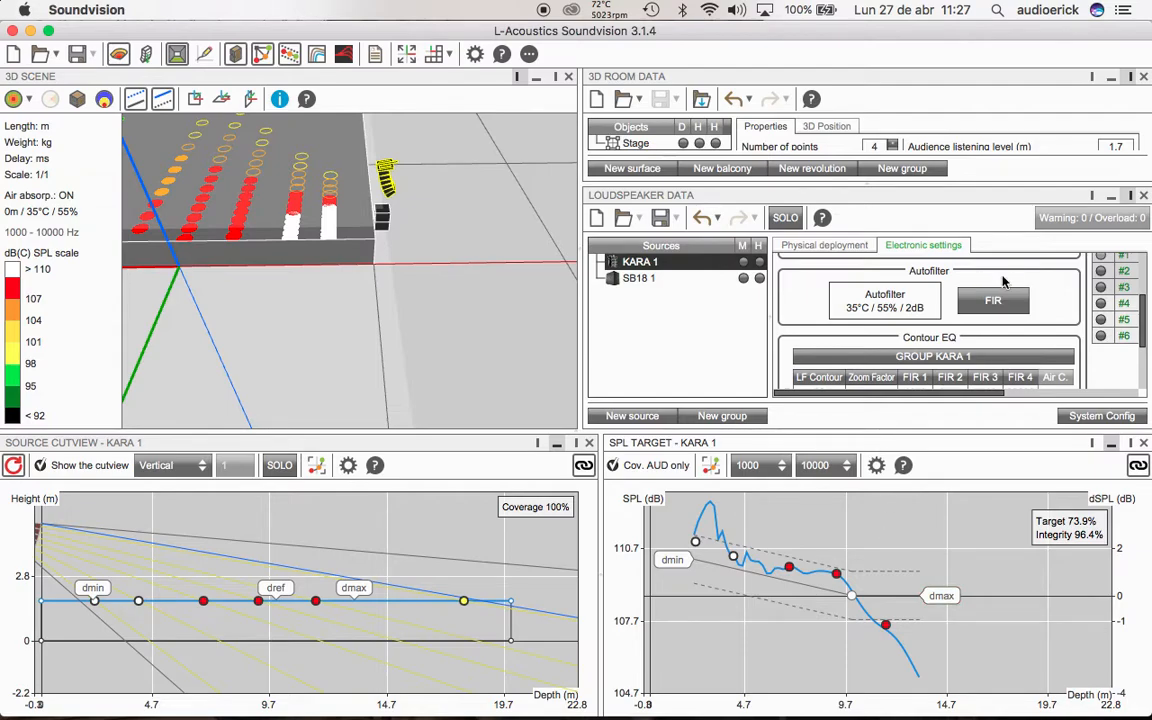
pyautogui.click(821, 248)
pyautogui.scroll(-3, 900, 320)
pyautogui.click(932, 352)
pyautogui.click(840, 350)
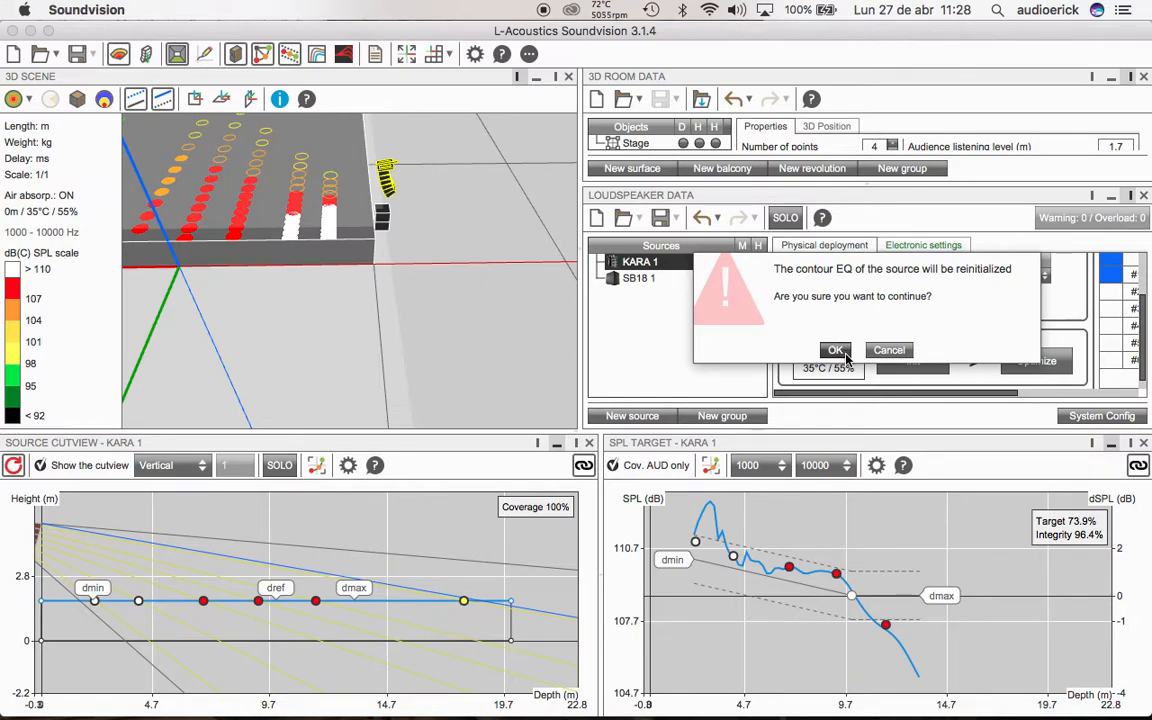
pyautogui.click(843, 353)
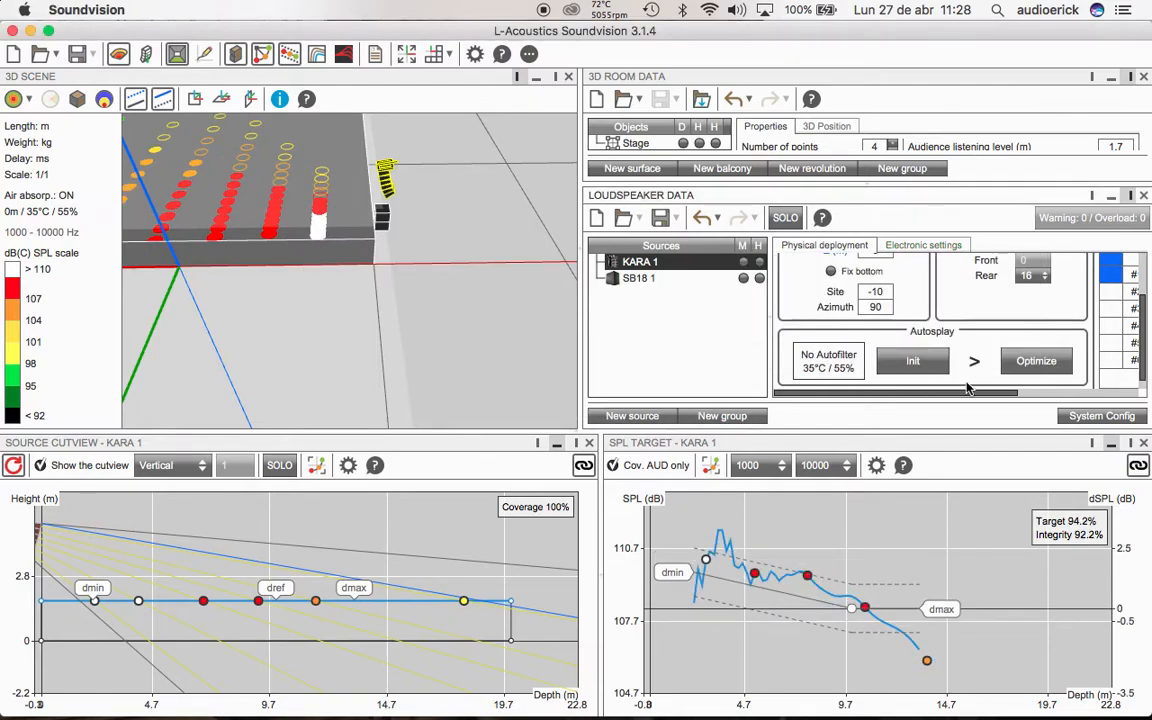
pyautogui.click(1030, 362)
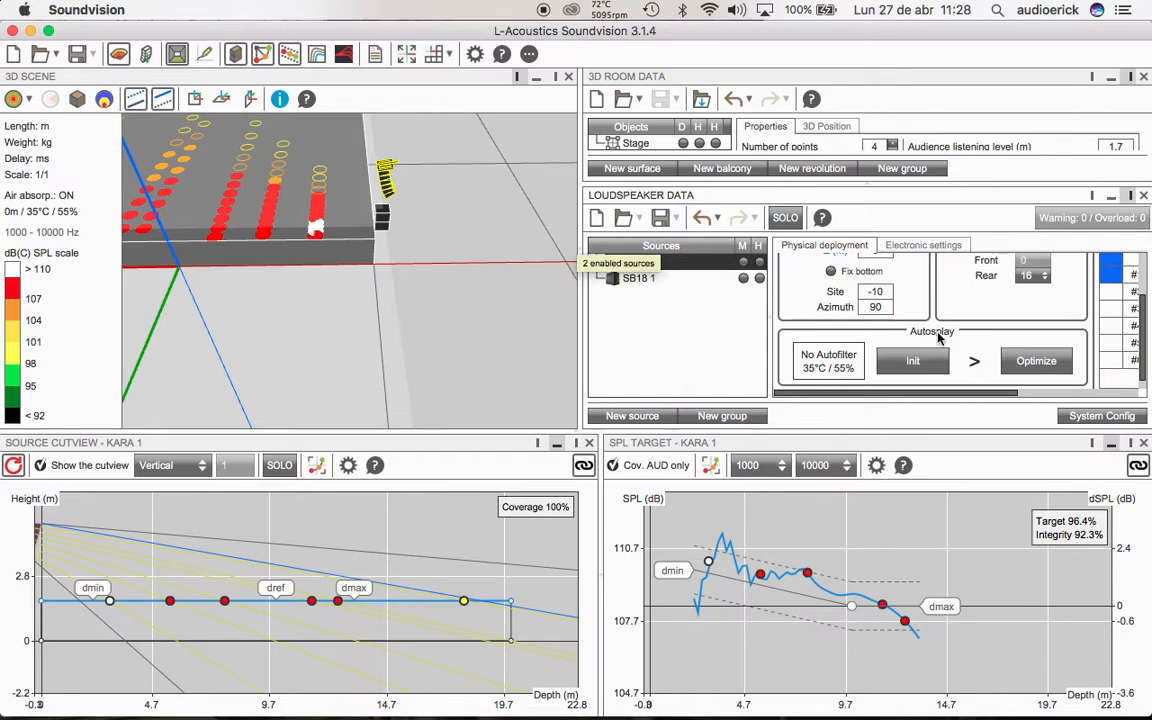
# Step: Apply the FIR Autofilter to the re-optimized KARA 1 array
pyautogui.click(923, 245)
pyautogui.click(992, 300)
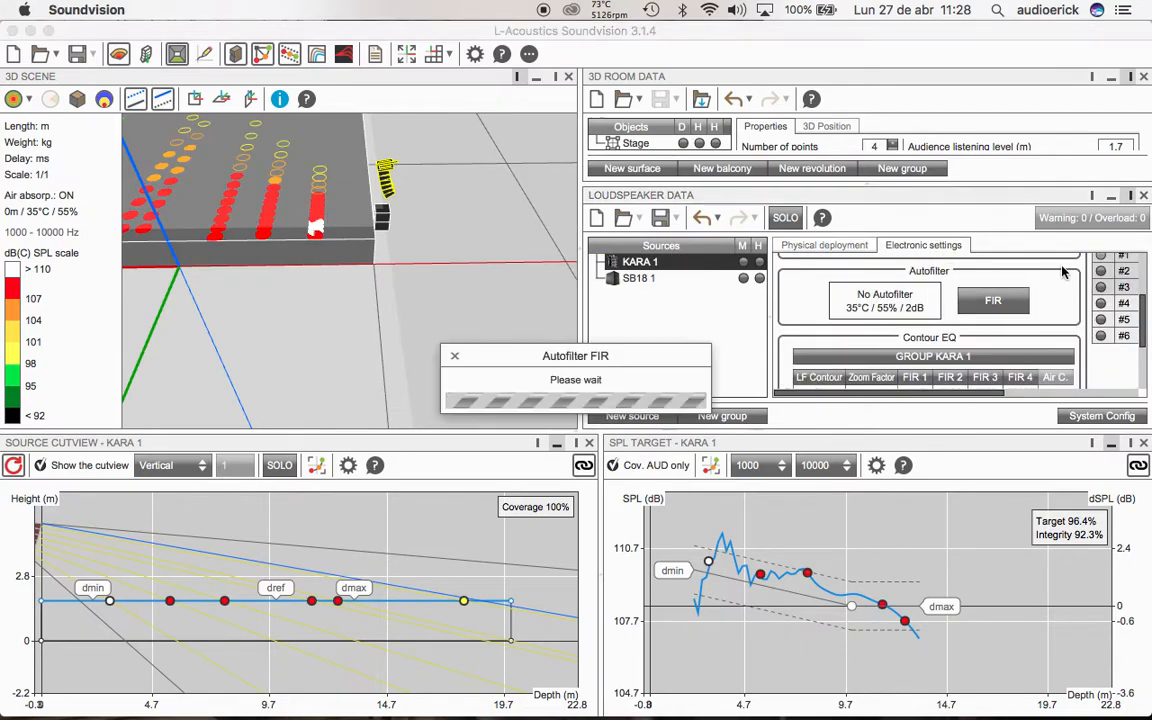
pyautogui.scroll(-5, 436, 341)
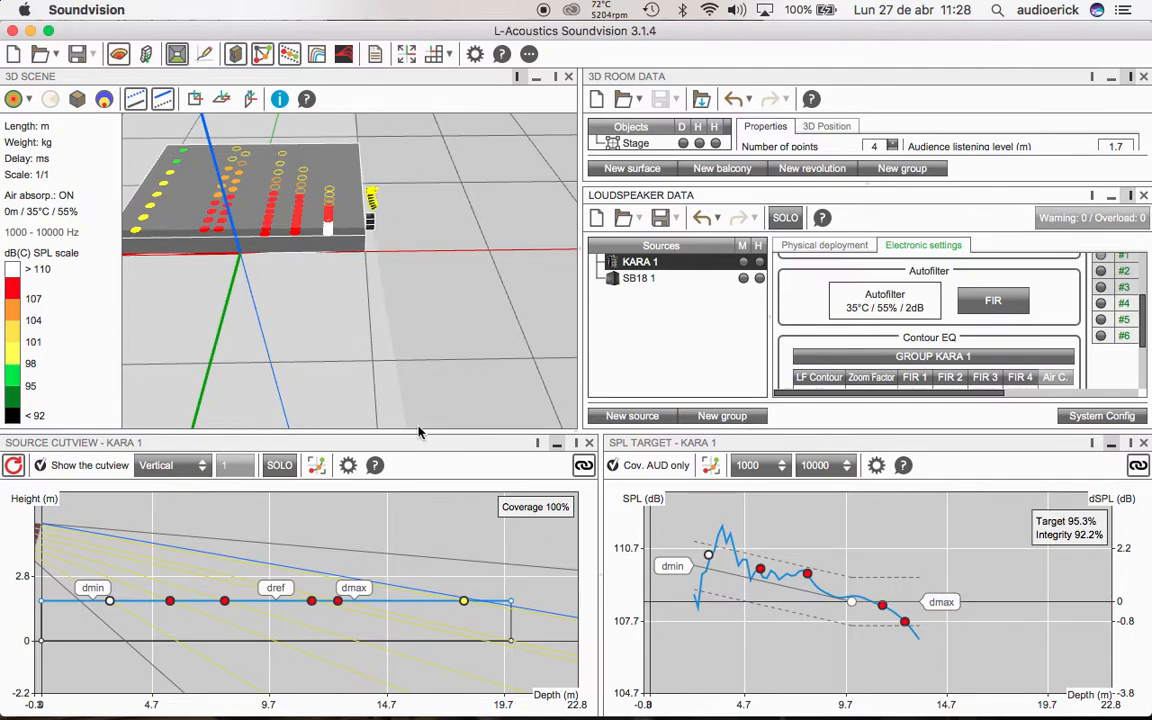
# Step: Select the SB18 1 source and switch the 3D scene to SPL mapping of the stage
pyautogui.click(658, 280)
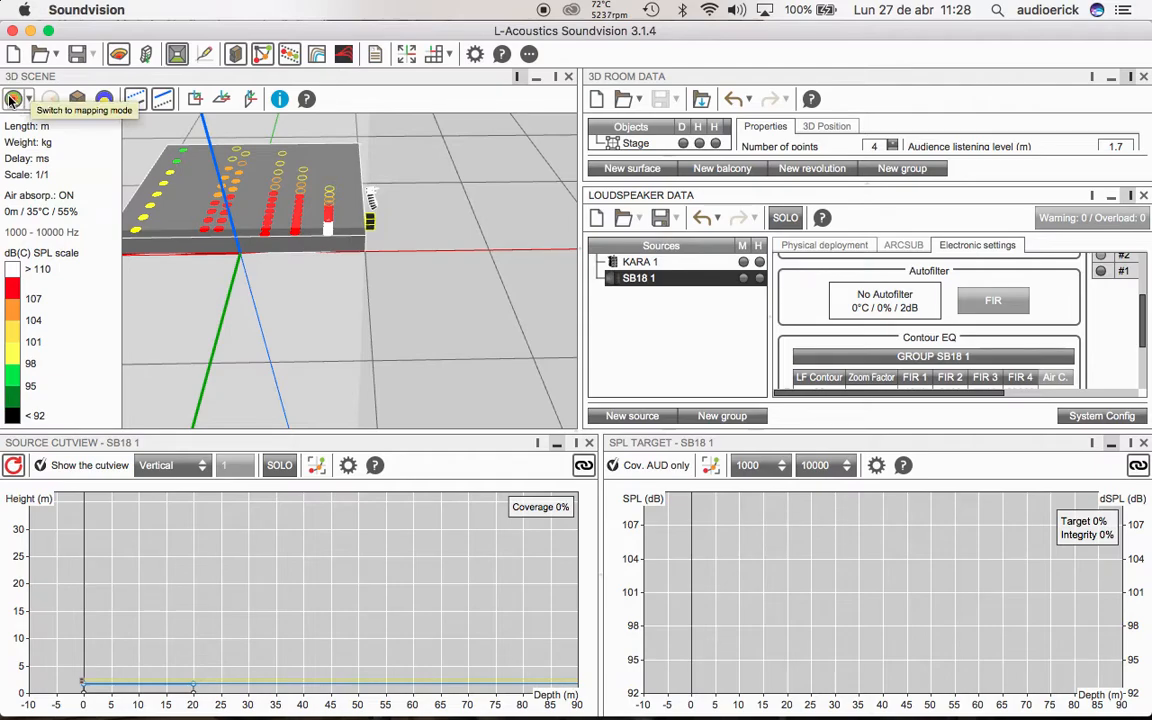
pyautogui.click(12, 101)
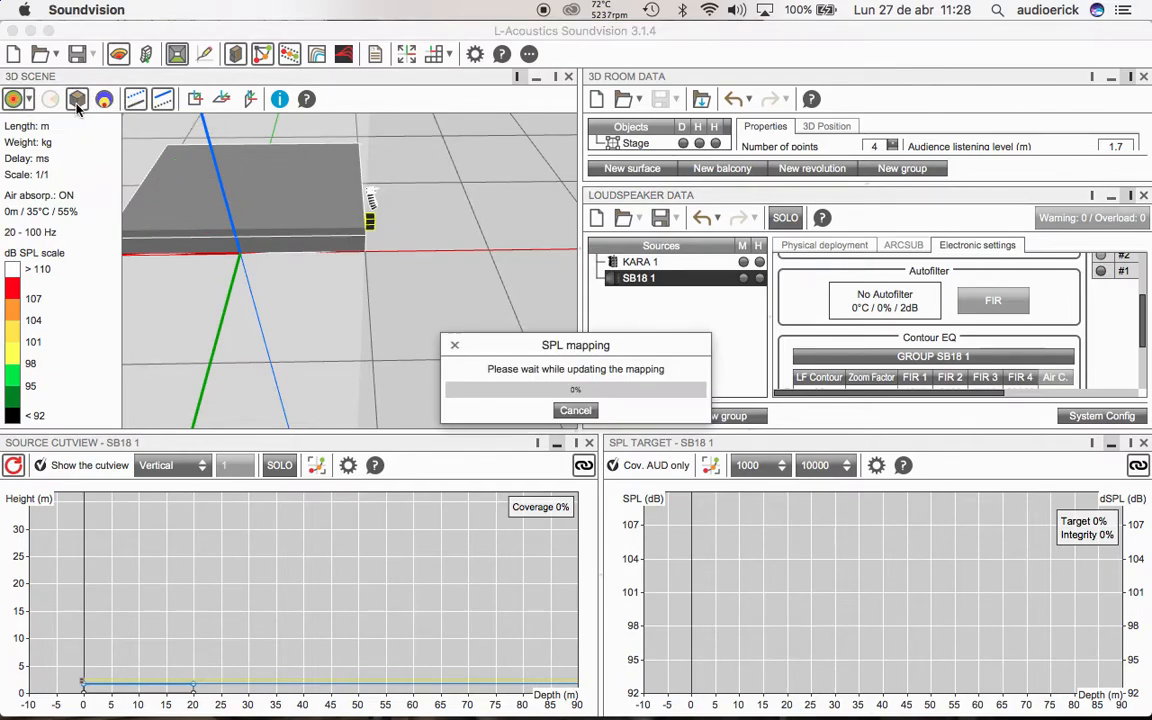
pyautogui.moveTo(268, 214); pyautogui.dragTo(297, 205)
# Step: Mirror the SB18 1 source across the YZ (green/blue) plane to the opposite side of the stage
pyautogui.rightClick(620, 280)
pyautogui.moveTo(565, 296)
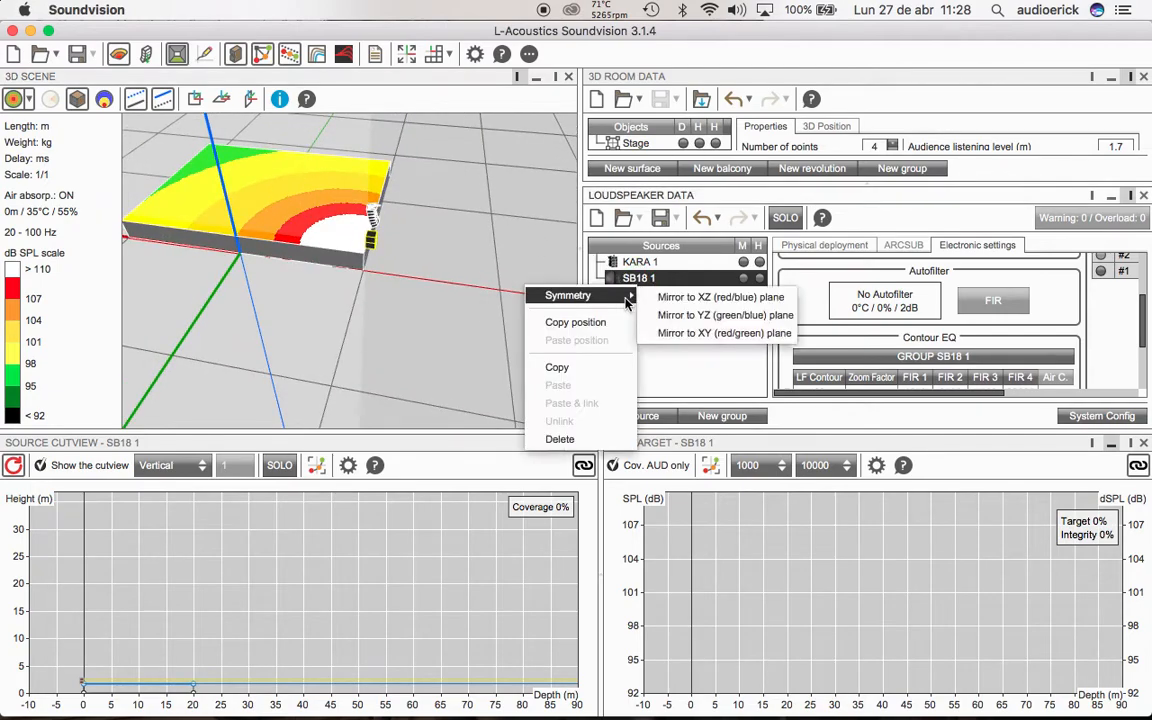
pyautogui.click(700, 315)
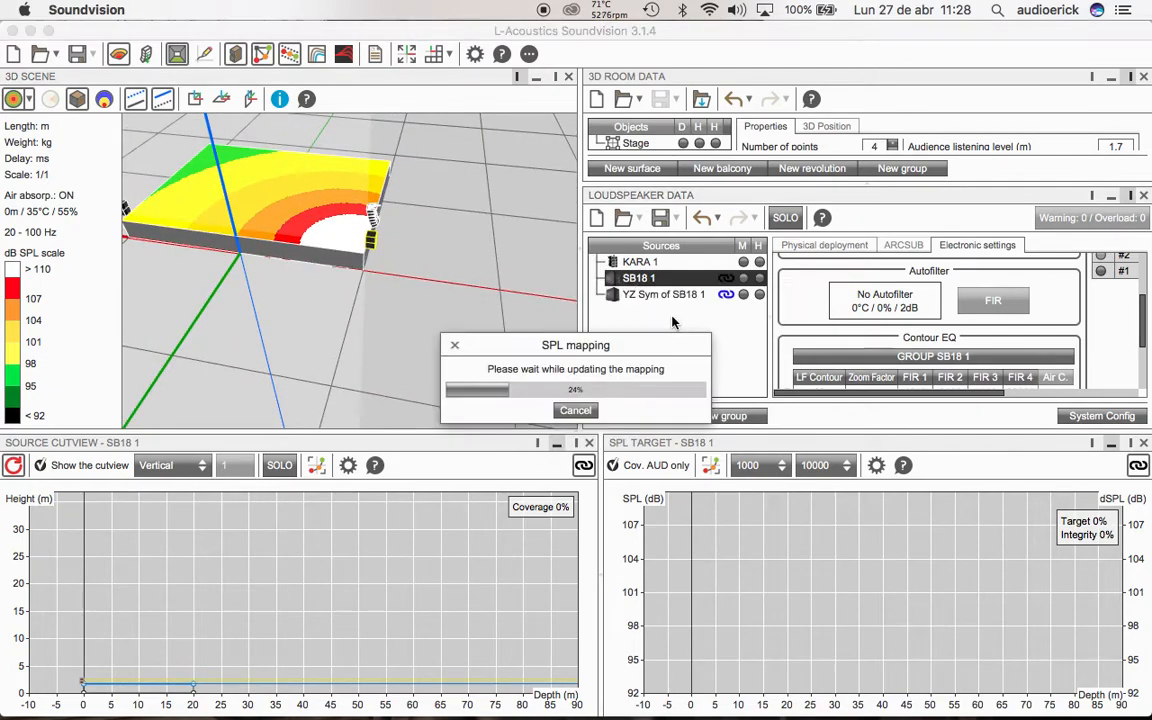
pyautogui.moveTo(290, 347); pyautogui.dragTo(265, 337)
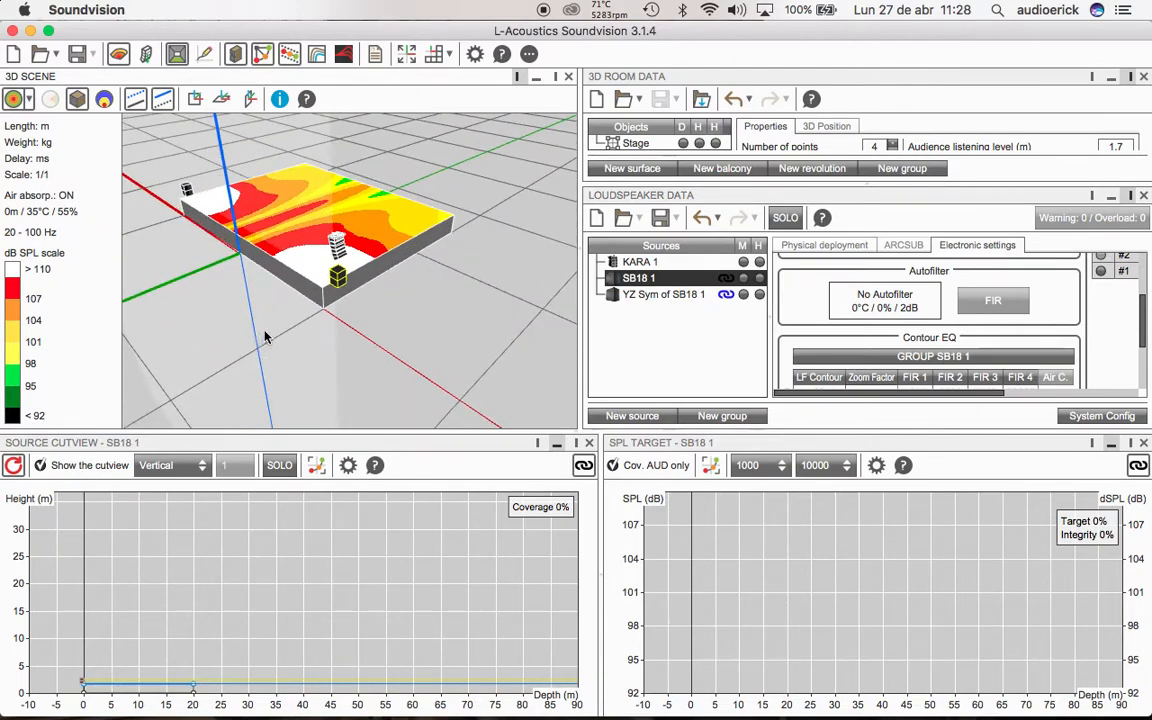
pyautogui.rightClick(649, 285)
pyautogui.moveTo(590, 291)
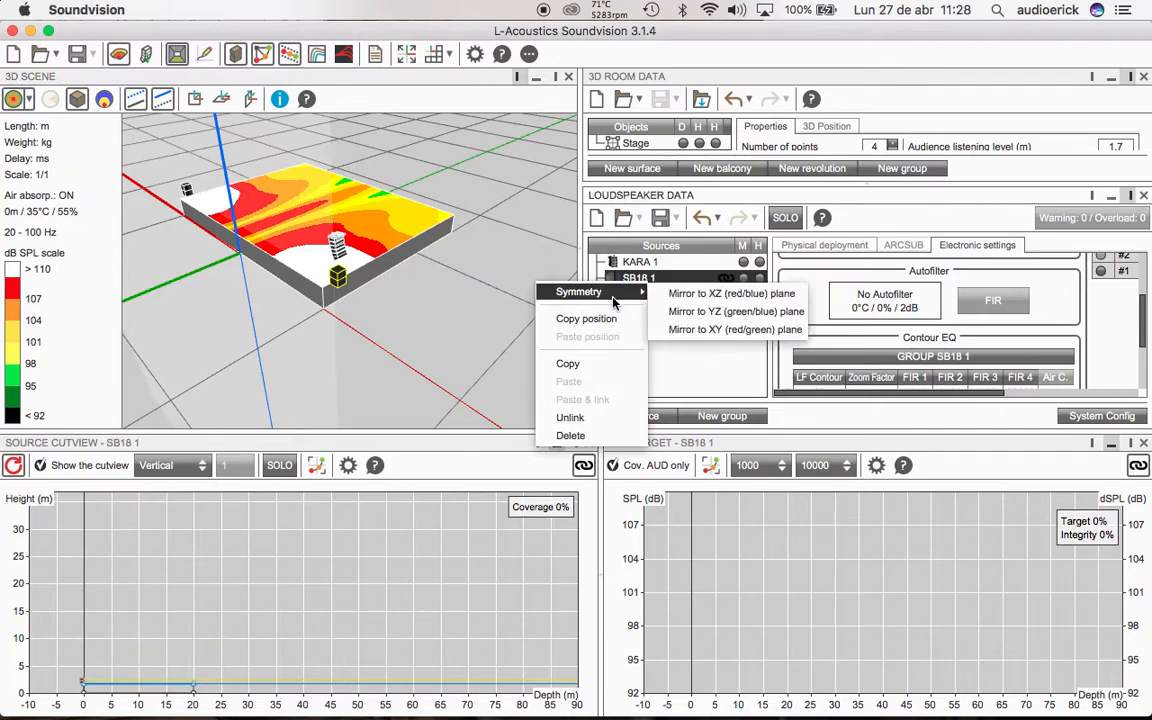
pyautogui.click(717, 314)
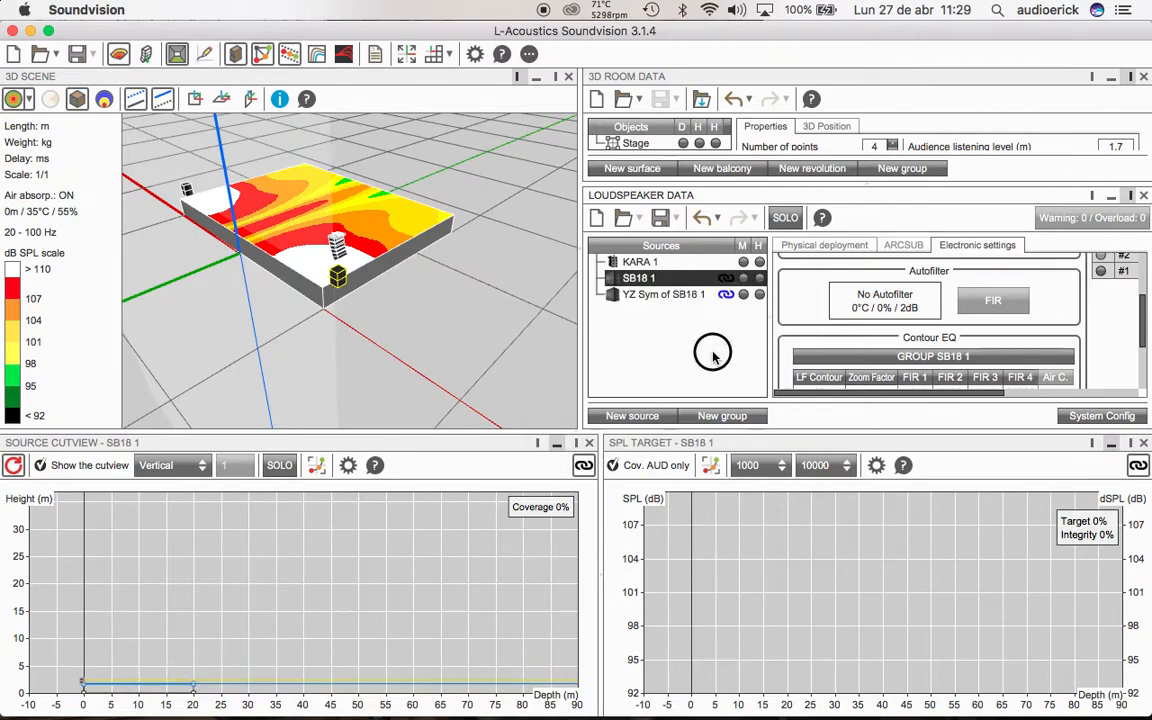
# Step: Mirror the KARA 1 array across the YZ (green/blue) plane and view both side fills from the front
pyautogui.rightClick(667, 268)
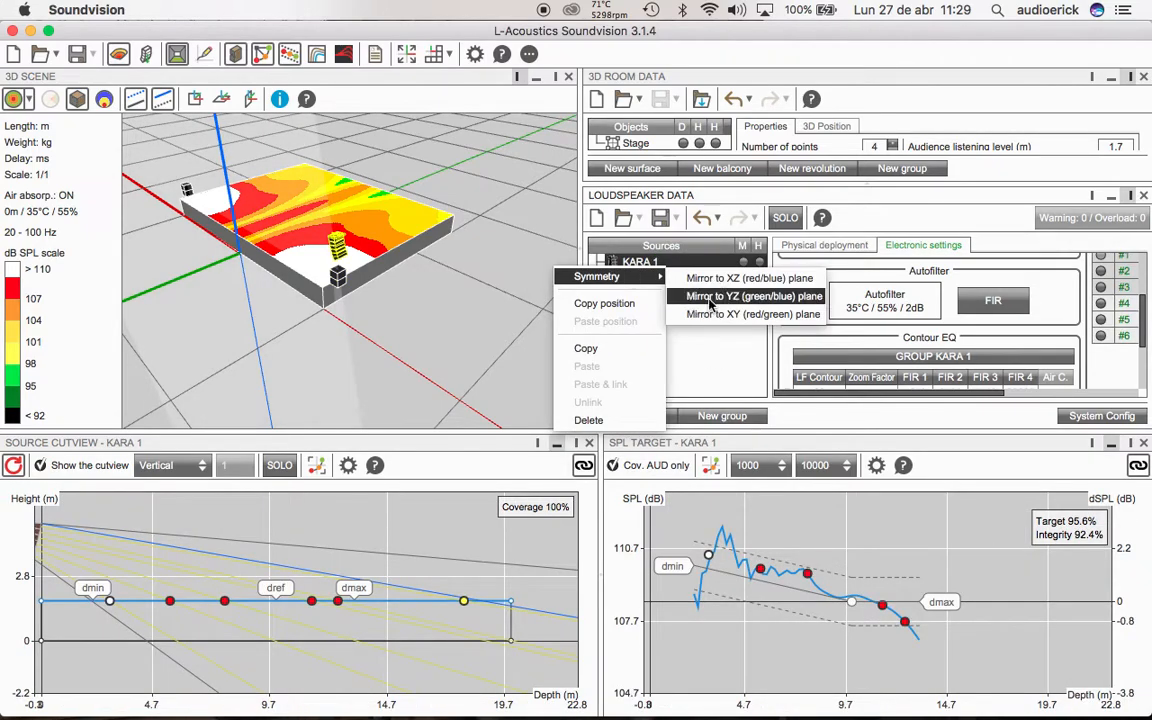
pyautogui.click(710, 312)
pyautogui.moveTo(329, 355)
pyautogui.mouseDown()
pyautogui.moveTo(368, 332)
pyautogui.moveTo(417, 333)
pyautogui.moveTo(321, 337)
pyautogui.mouseUp()
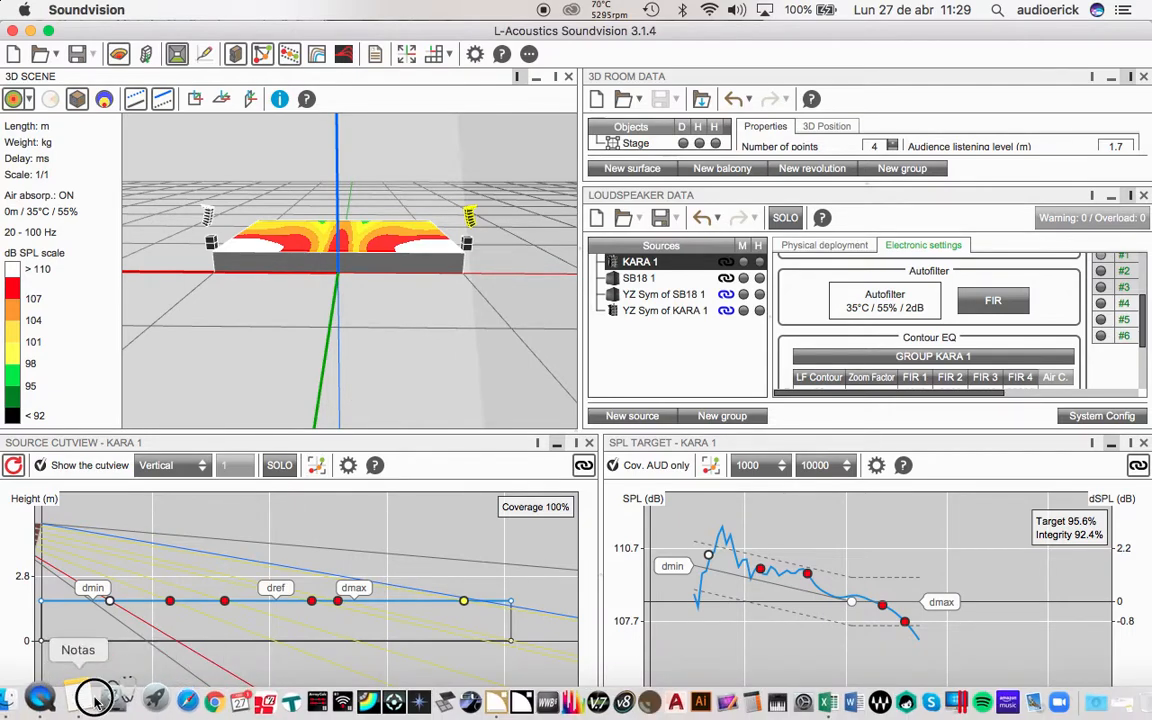
# Step: Switch to Notas, review points 1 to 4 of the "Diseño de SF para escenario" checklist, and close the note
pyautogui.click(77, 711)
pyautogui.moveTo(542, 238); pyautogui.dragTo(691, 242)
pyautogui.click(561, 259)
pyautogui.moveTo(561, 258); pyautogui.dragTo(718, 257)
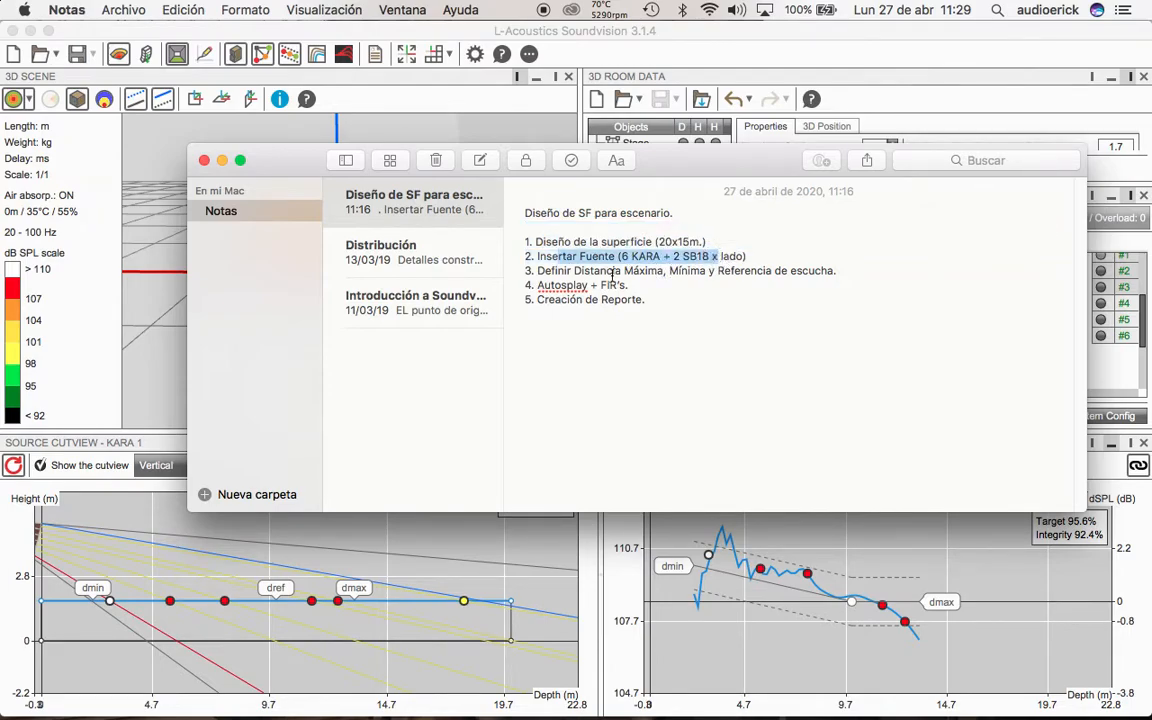
pyautogui.moveTo(550, 271); pyautogui.dragTo(757, 270)
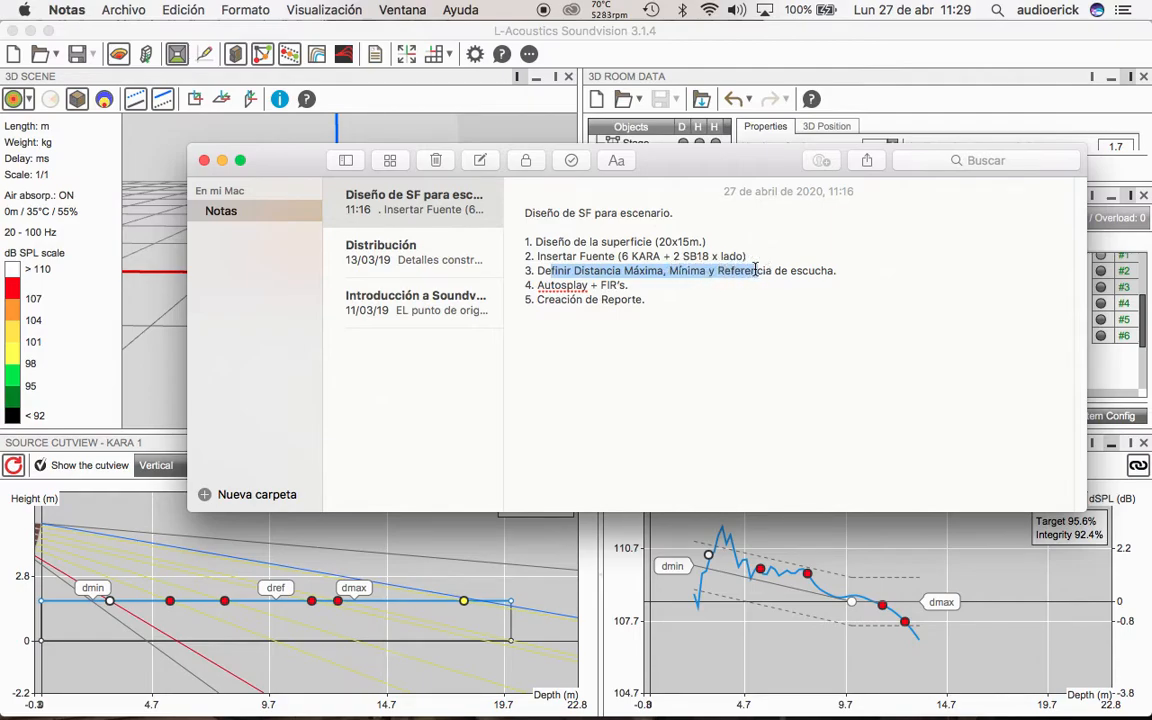
pyautogui.moveTo(548, 285); pyautogui.dragTo(627, 285)
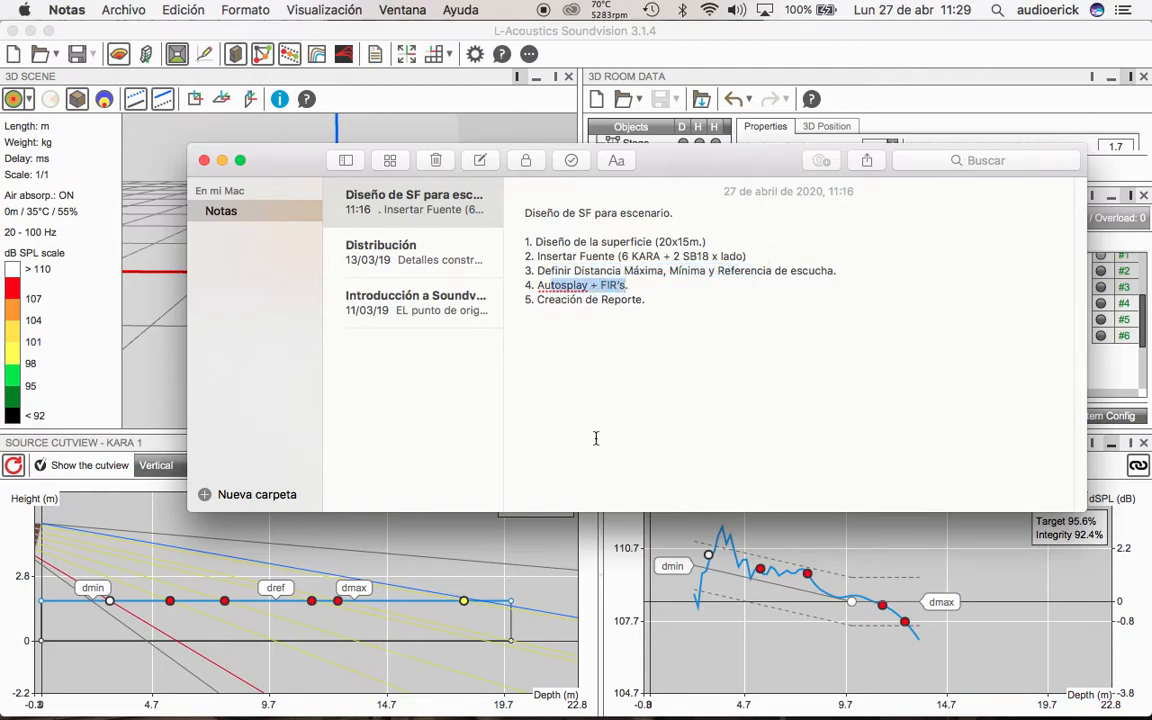
pyautogui.click(204, 160)
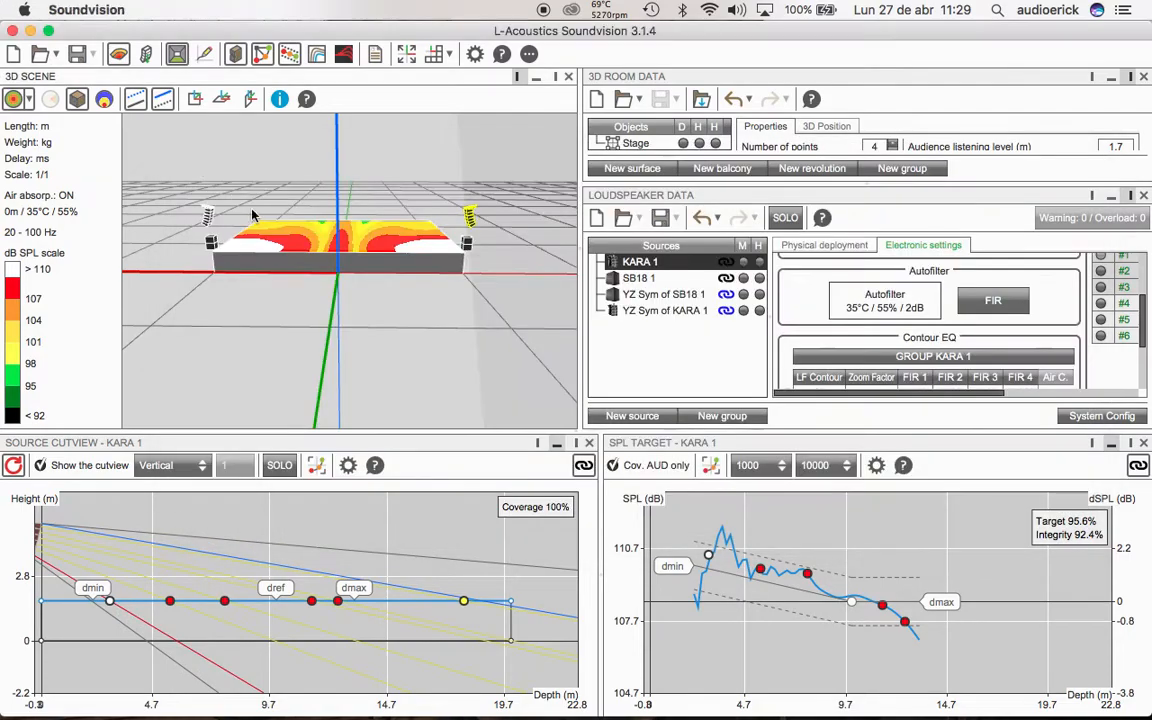
# Step: Preview the project report and examine KARA 1's physical configuration, motor loads, enclosure angles and FIR settings, closing the PDF when finished
pyautogui.click(379, 58)
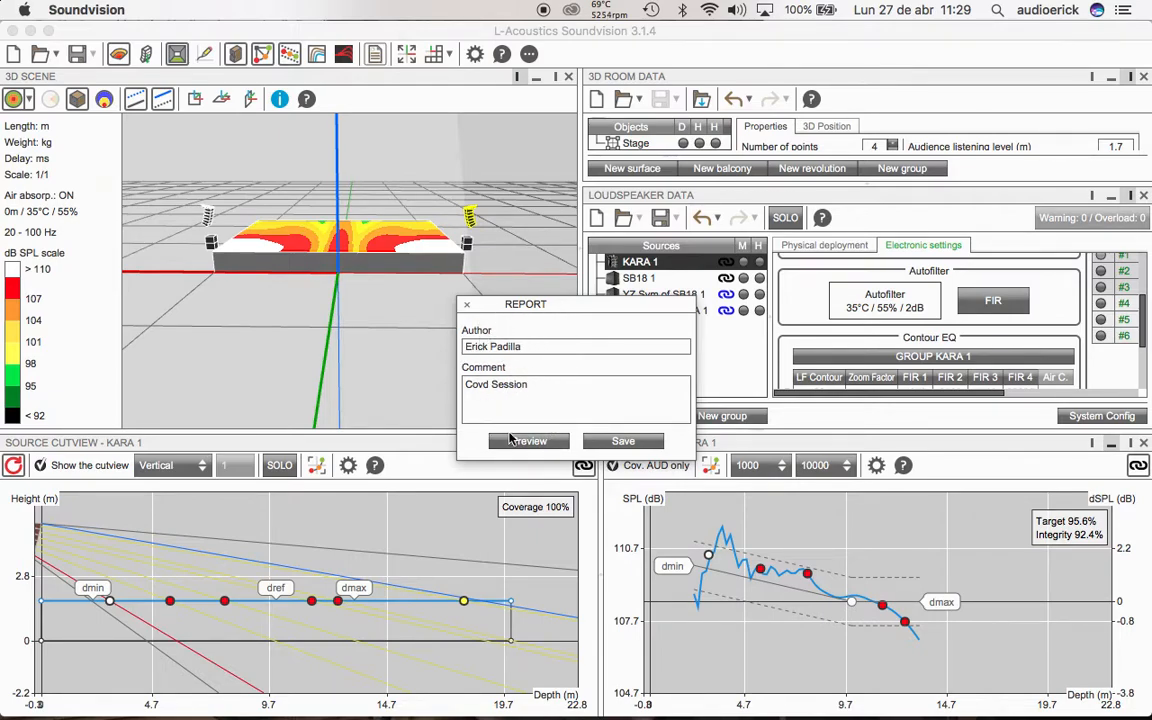
pyautogui.click(528, 441)
pyautogui.scroll(-5, 476, 311)
pyautogui.scroll(-8, 470, 325)
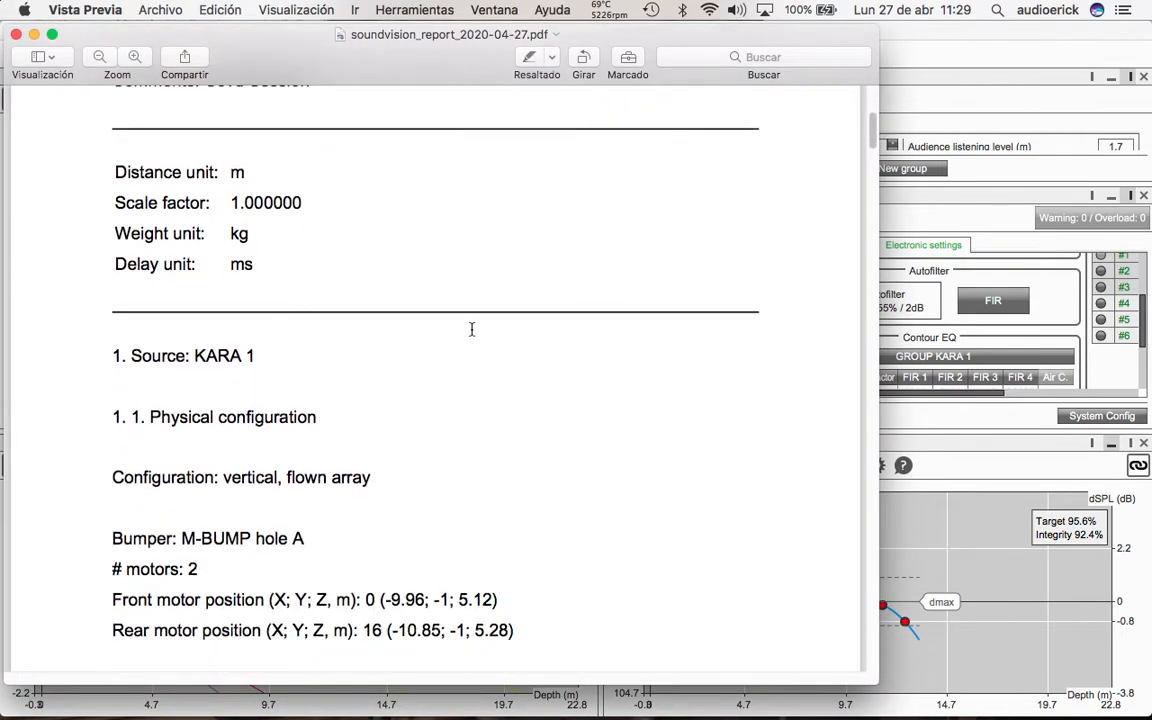
pyautogui.scroll(-12, 471, 331)
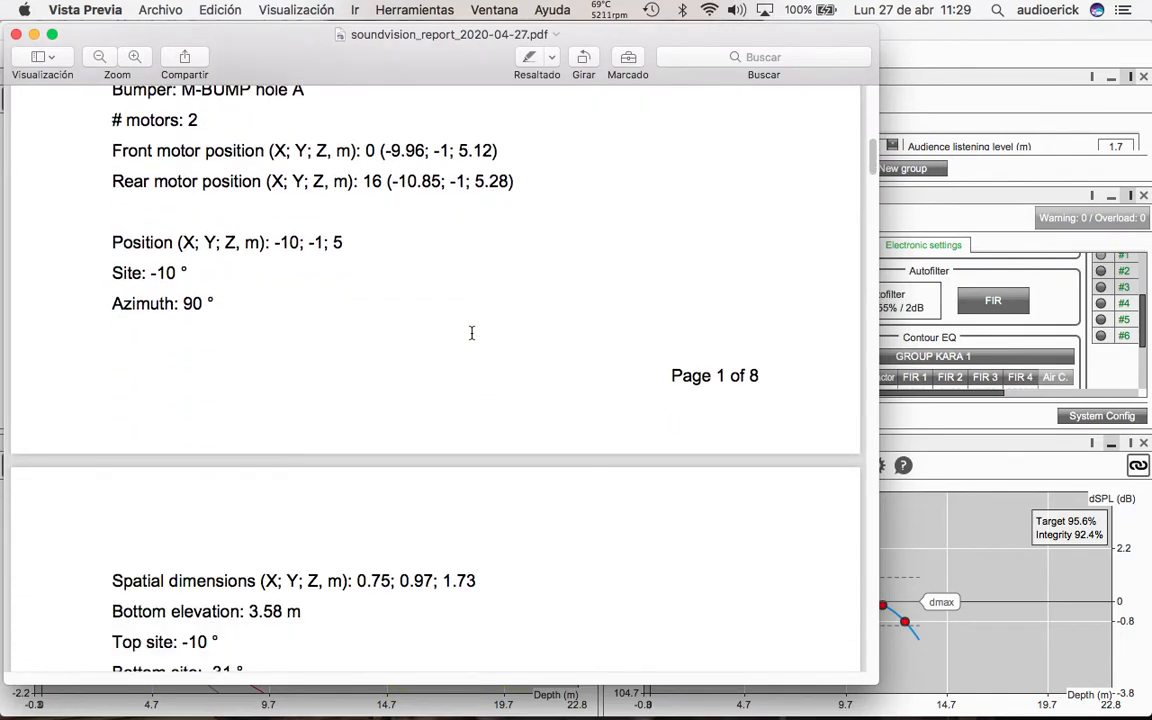
pyautogui.scroll(-10, 471, 334)
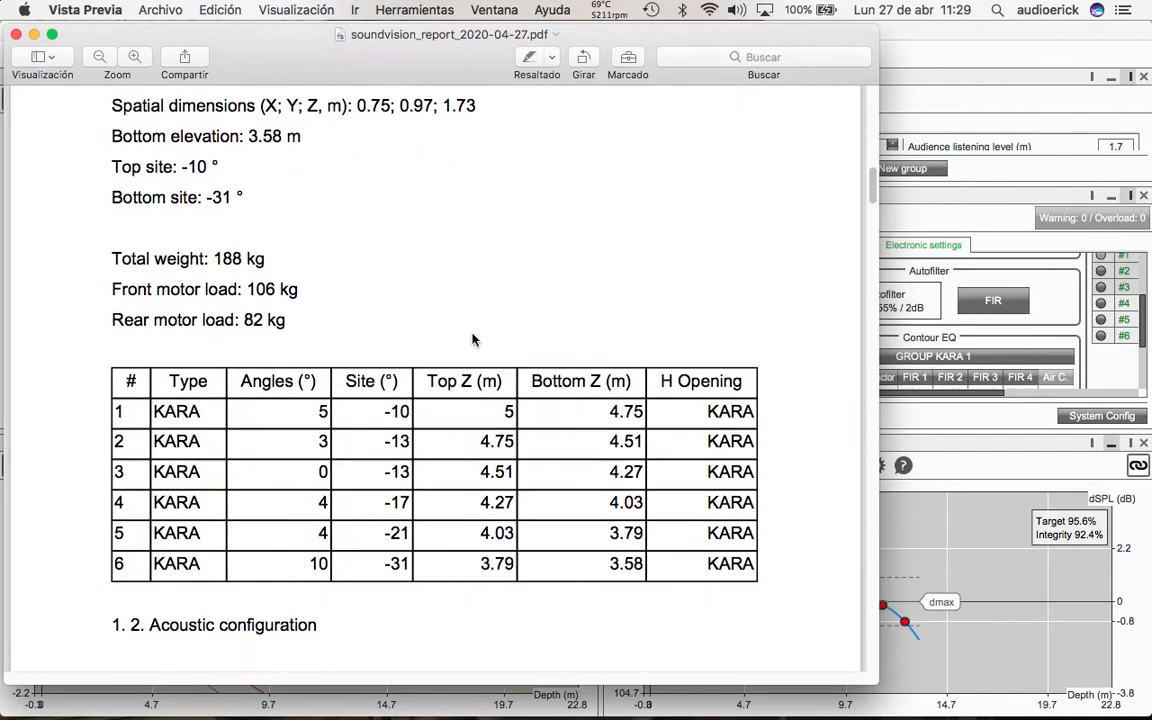
pyautogui.scroll(1, 472, 335)
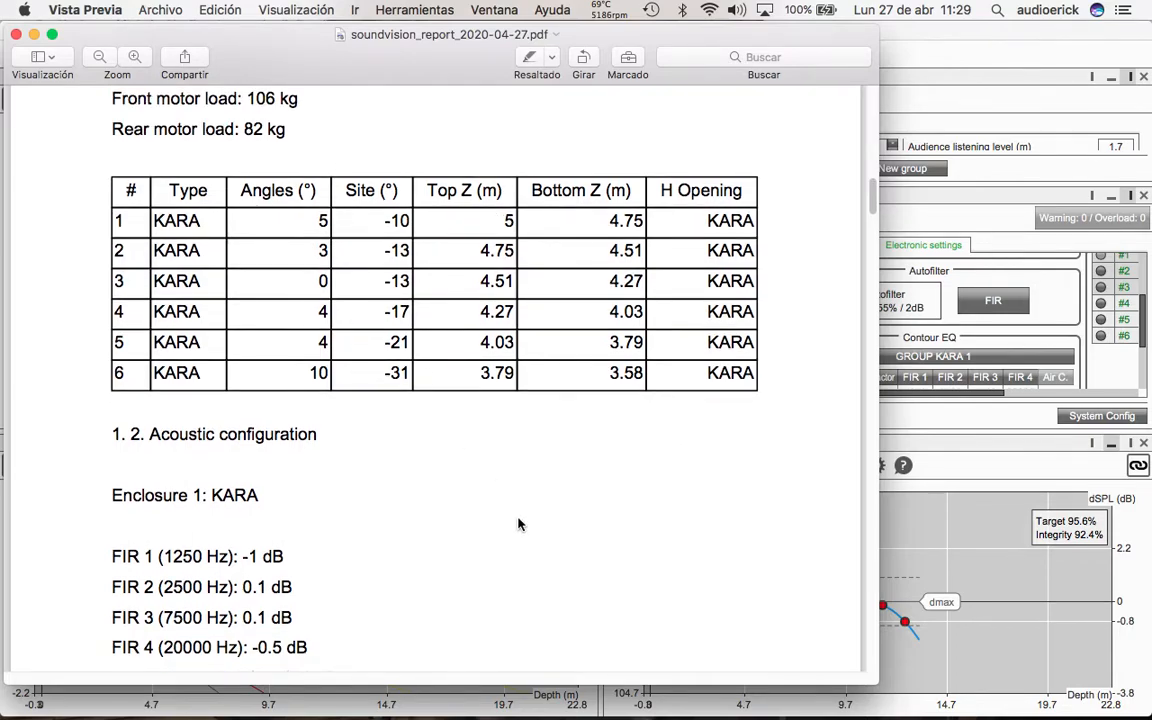
pyautogui.scroll(-7, 518, 523)
pyautogui.scroll(-11, 480, 478)
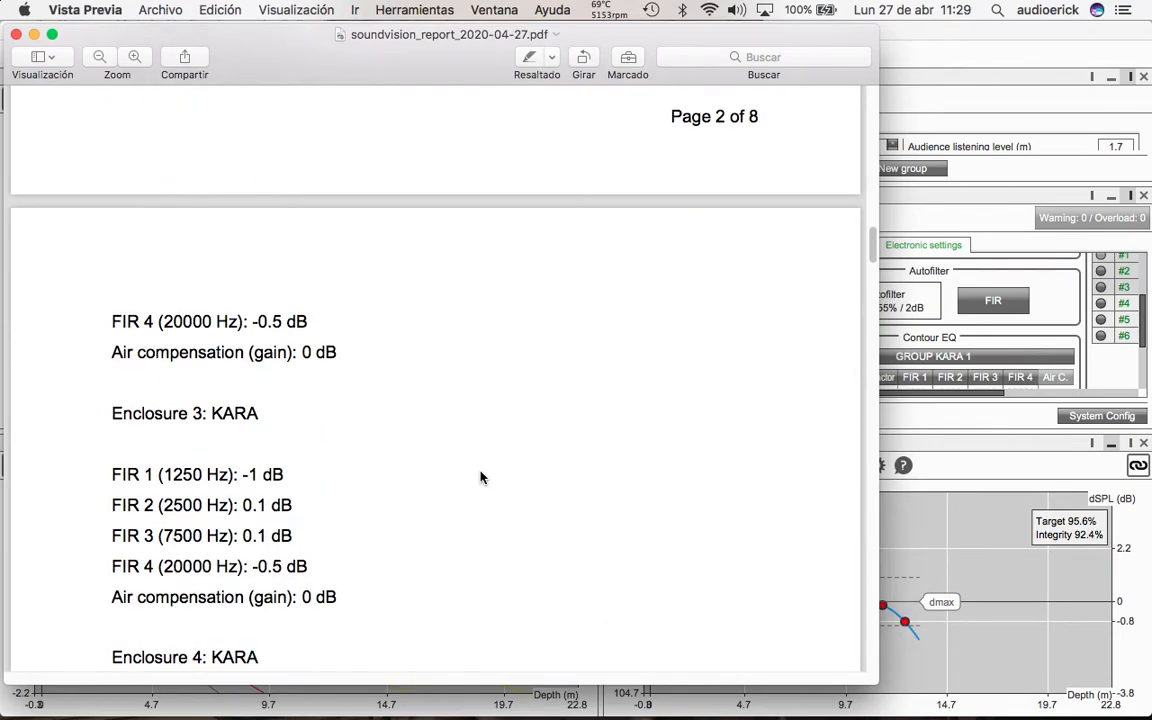
pyautogui.scroll(-10, 480, 478)
pyautogui.scroll(-6, 479, 478)
pyautogui.click(15, 35)
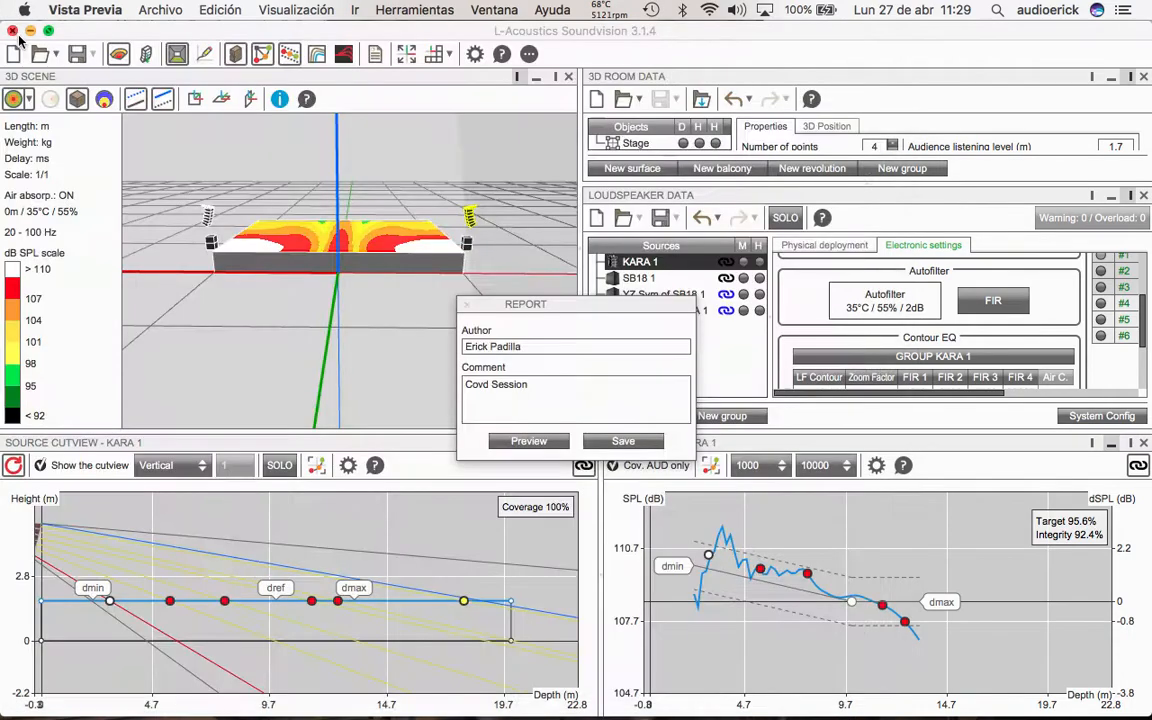
# Step: Open the save dialog for the report file, cancel it without saving, and close the report window
pyautogui.click(627, 410)
pyautogui.click(623, 441)
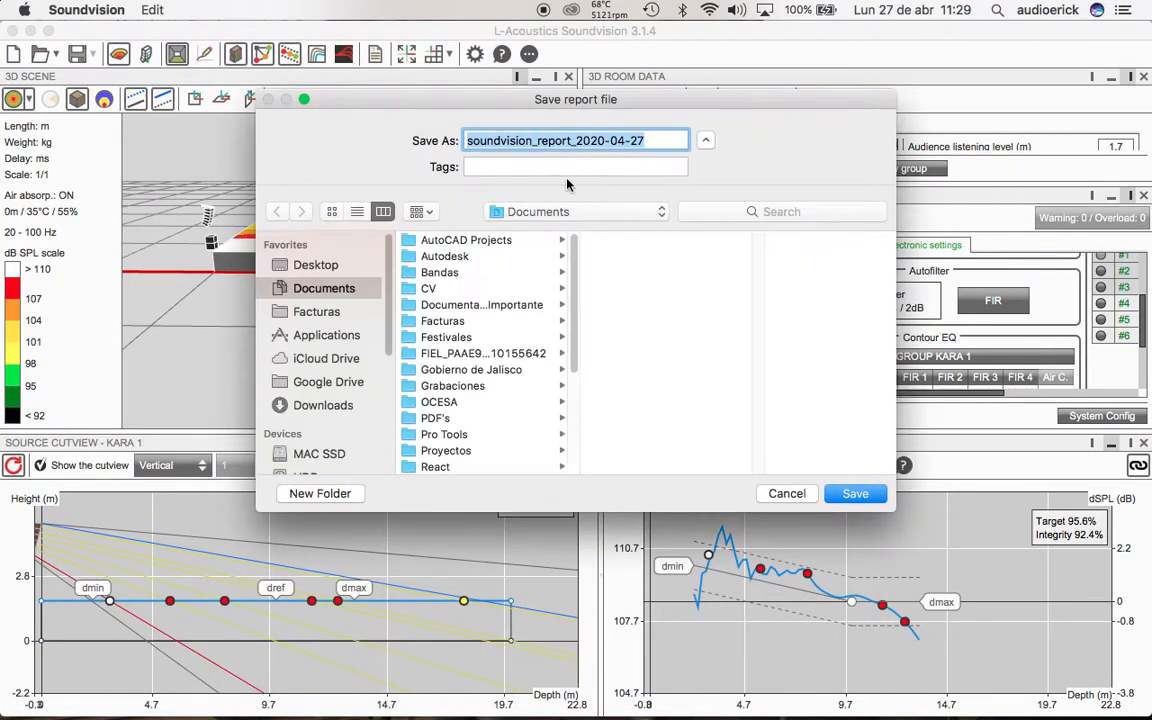
pyautogui.click(787, 493)
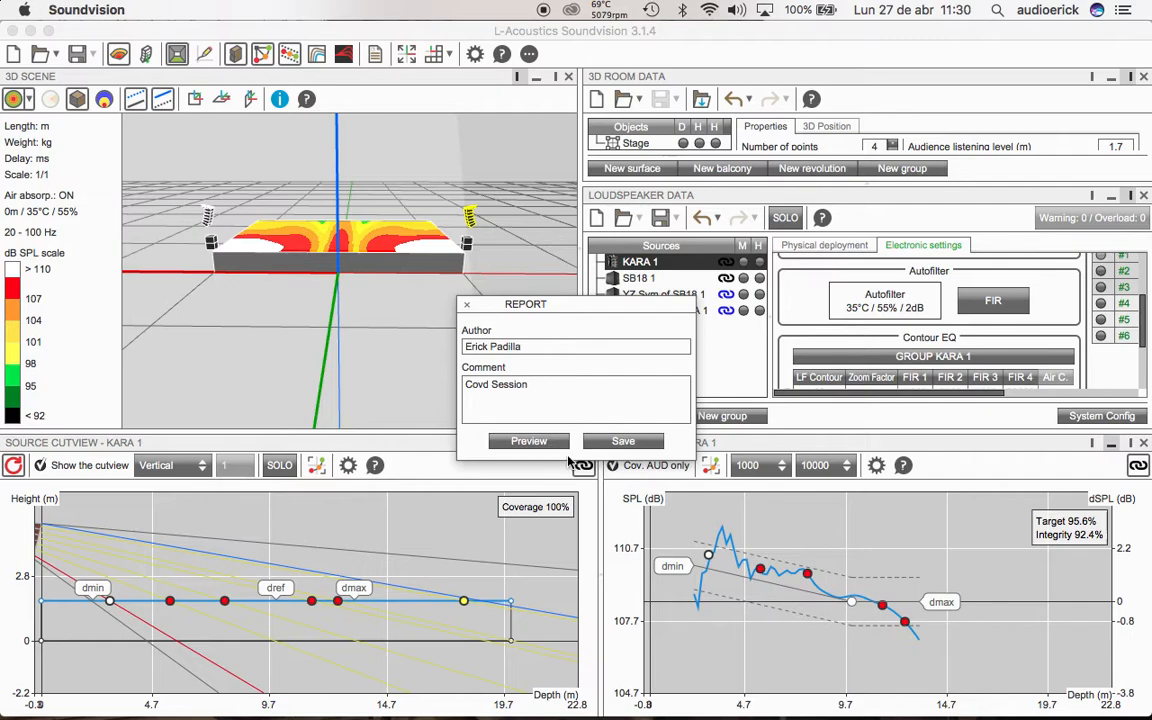
pyautogui.click(465, 304)
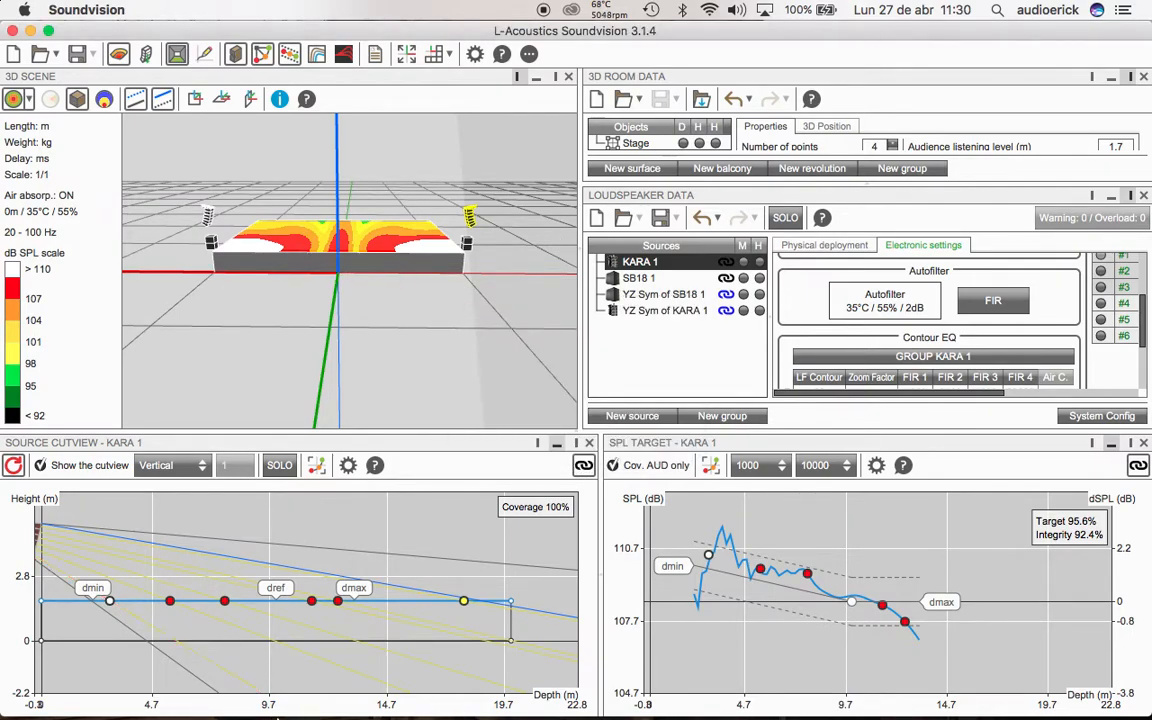
pyautogui.moveTo(293, 710)
pyautogui.moveTo(185, 717)
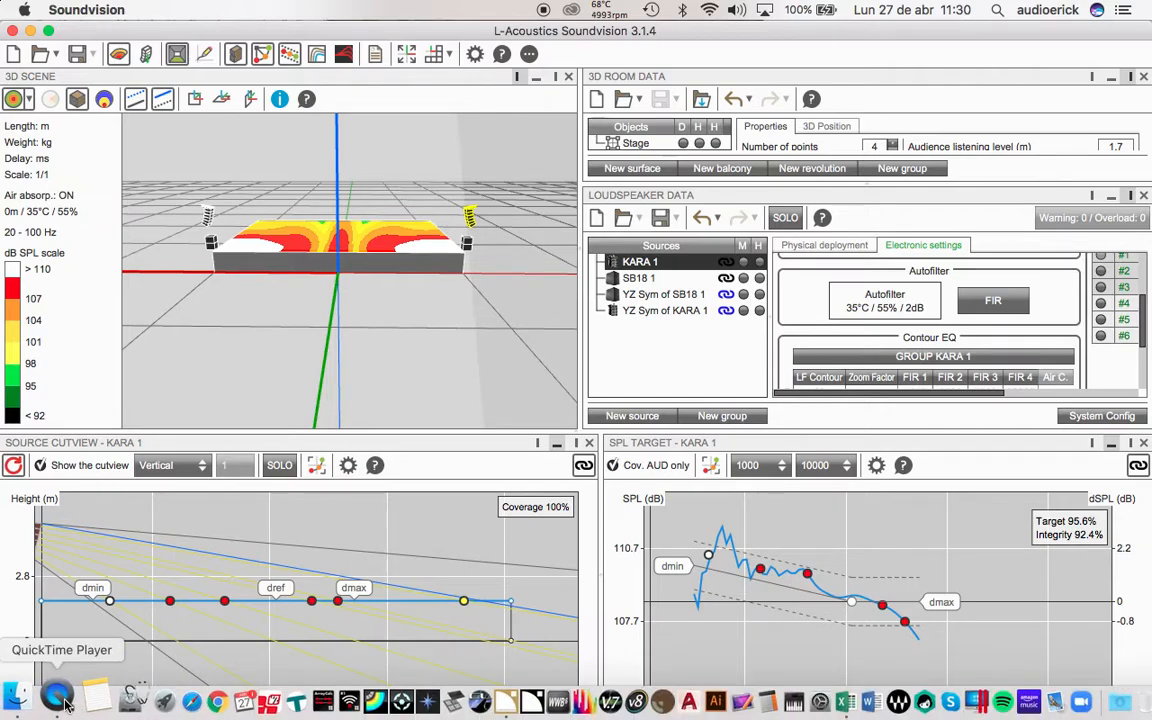
pyautogui.rightClick(60, 700)
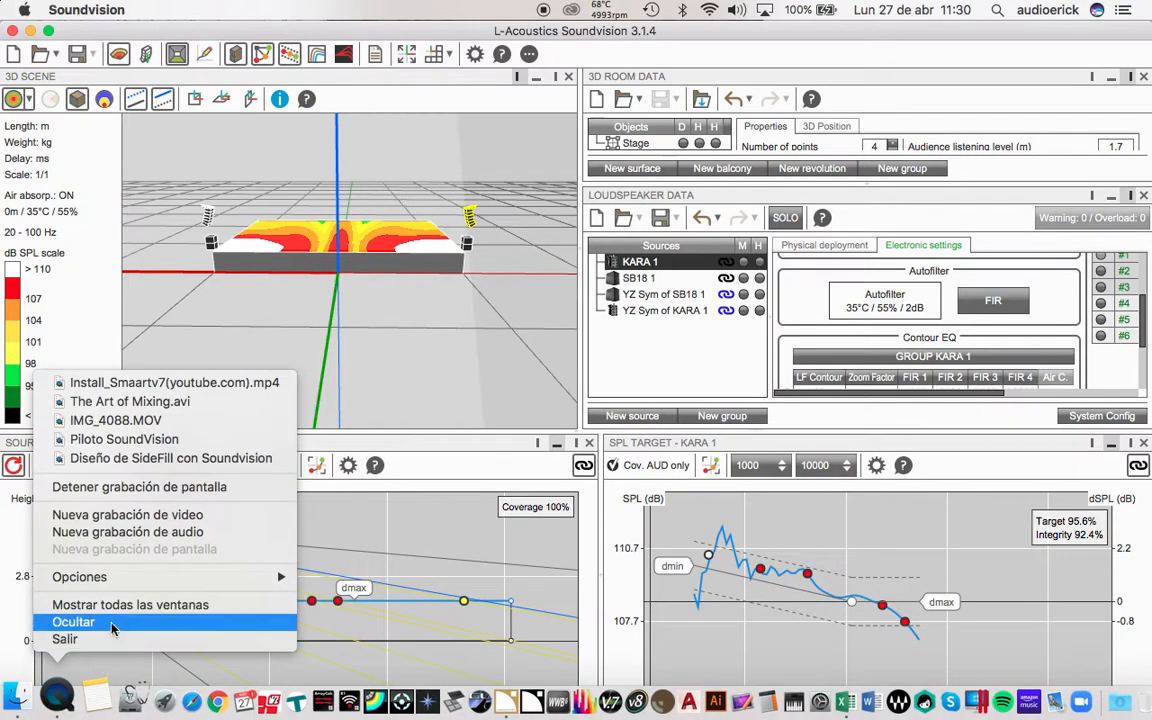